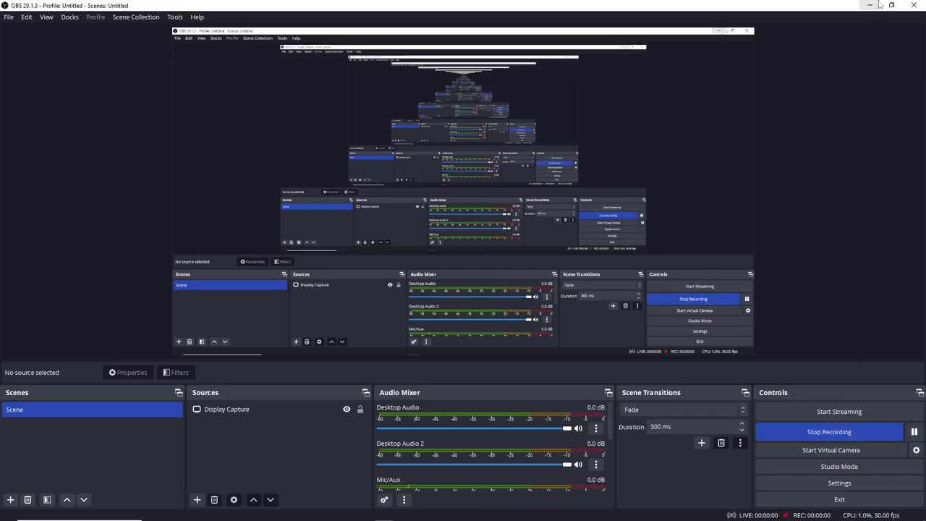
Start the OBS recording, refresh the desktop, and bring Illustrator's Untitled-1 document to the front.
click(869, 5)
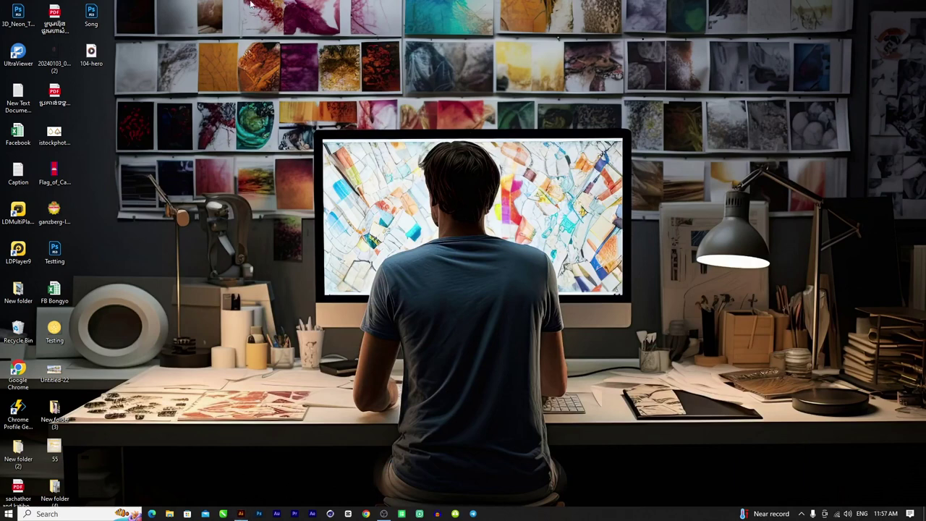
right_click(268, 148)
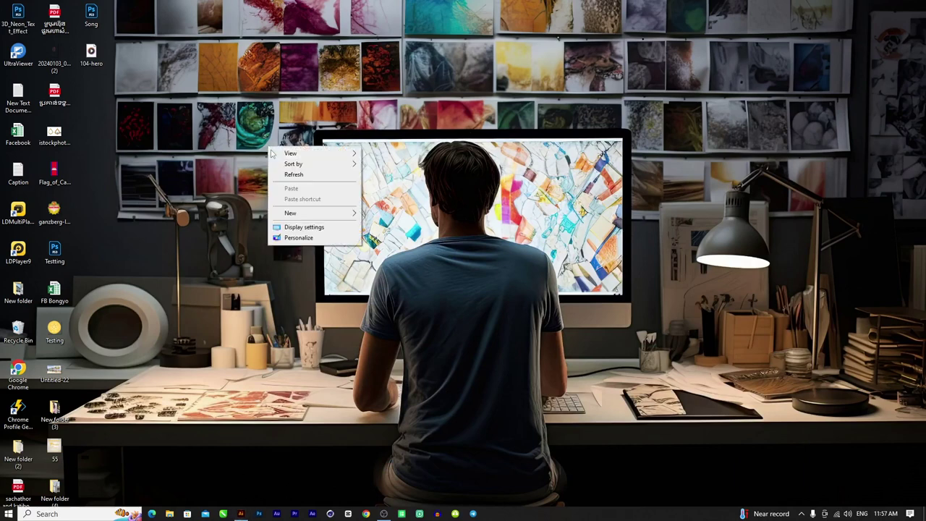
click(295, 177)
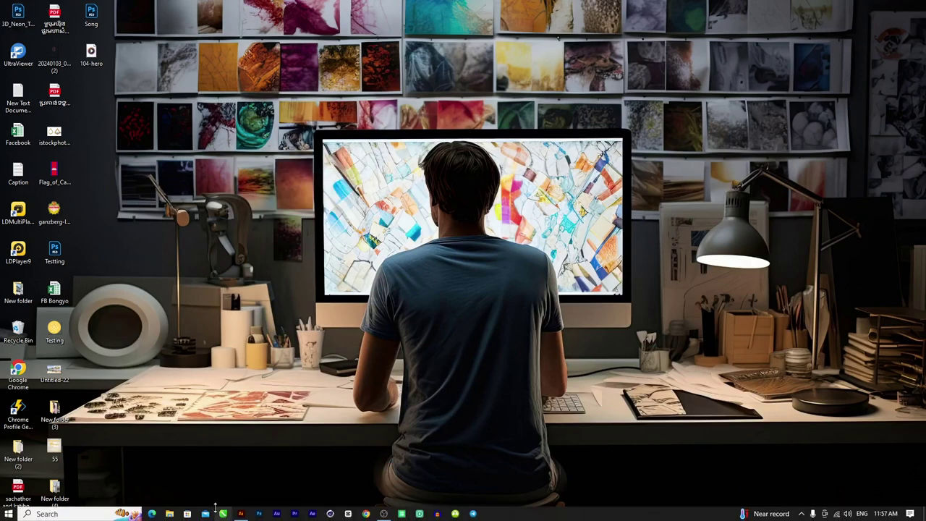
click(240, 513)
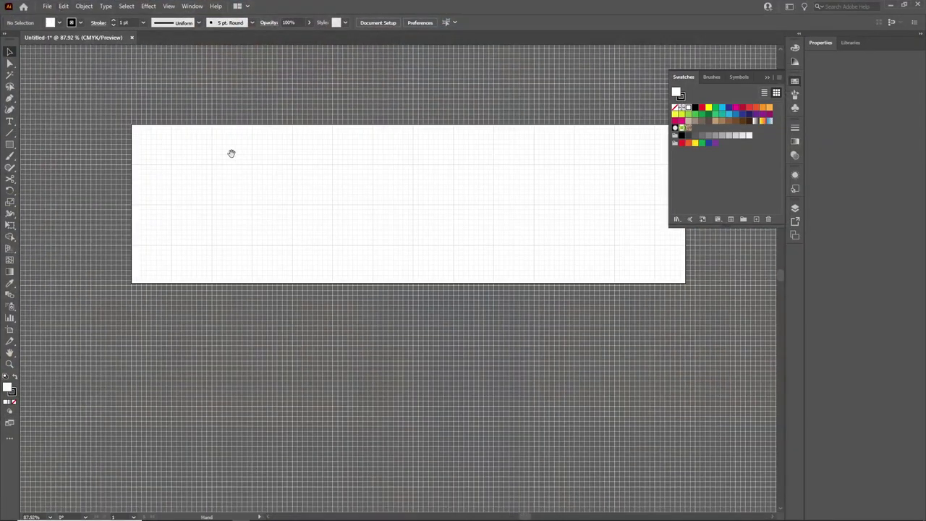
Pan the artboard, switch between the selection tools, and toggle the canvas grid.
drag(232, 154, 201, 166)
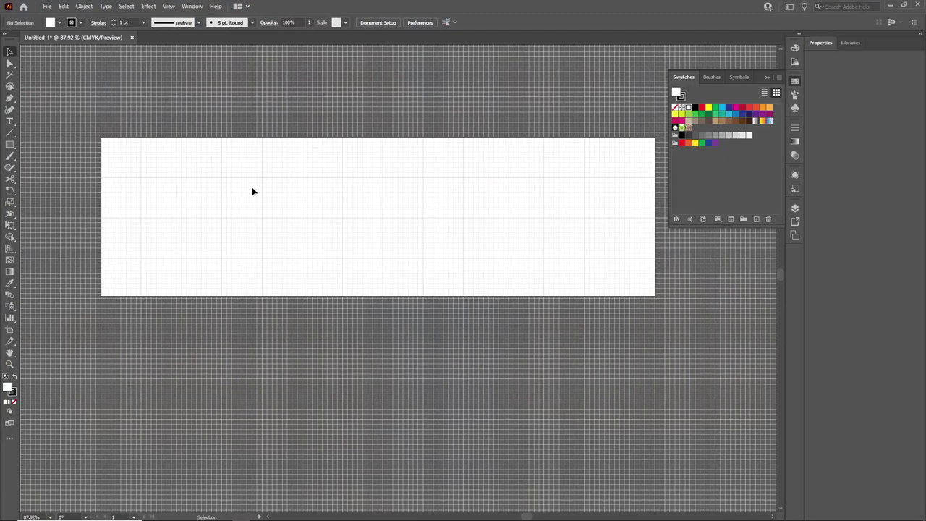
key(a)
key(v)
key(a)
key(ctrl+apostrophe)
key(ctrl+apostrophe)
key(v)
Zoom the canvas to 150% and apply the elliptical tapered stroke width profile.
scroll(268, 193, up, 3)
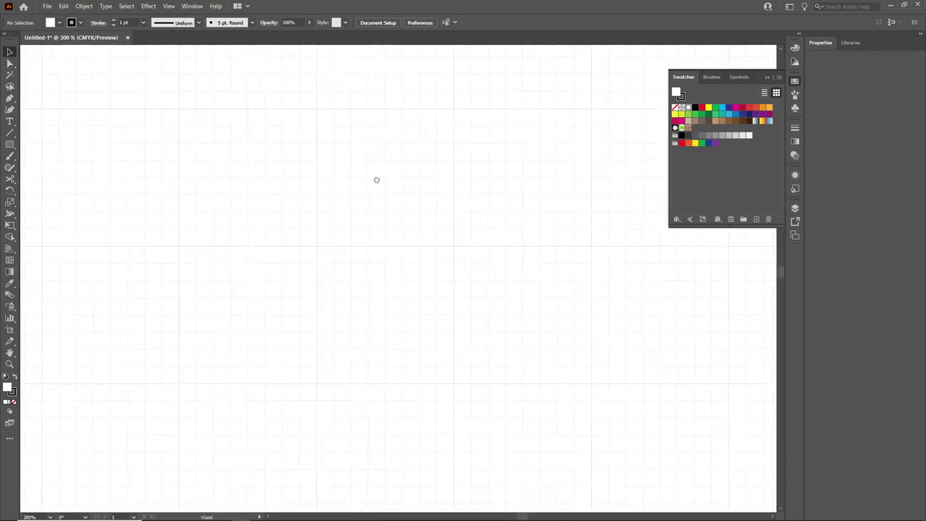
scroll(466, 189, down, 5)
scroll(434, 196, up, 1)
scroll(242, 196, up, 1)
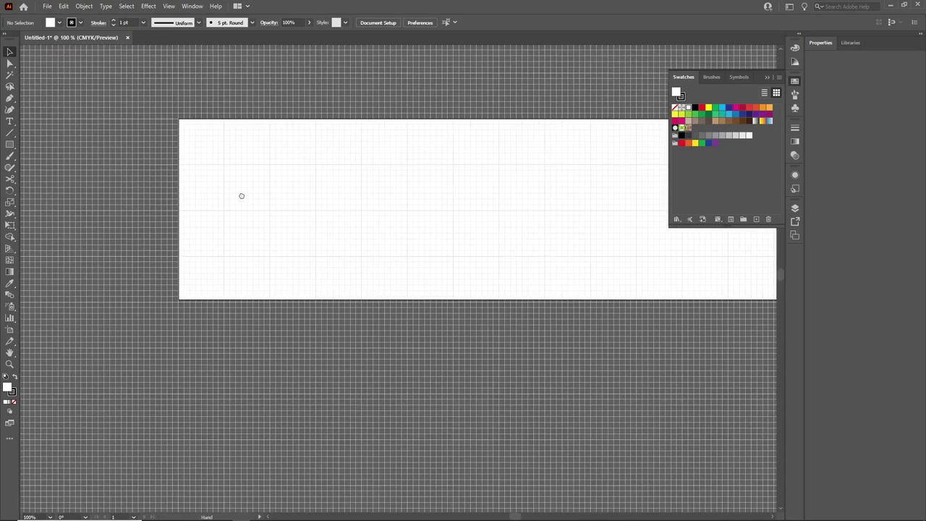
scroll(249, 198, up, 1)
drag(254, 200, 213, 199)
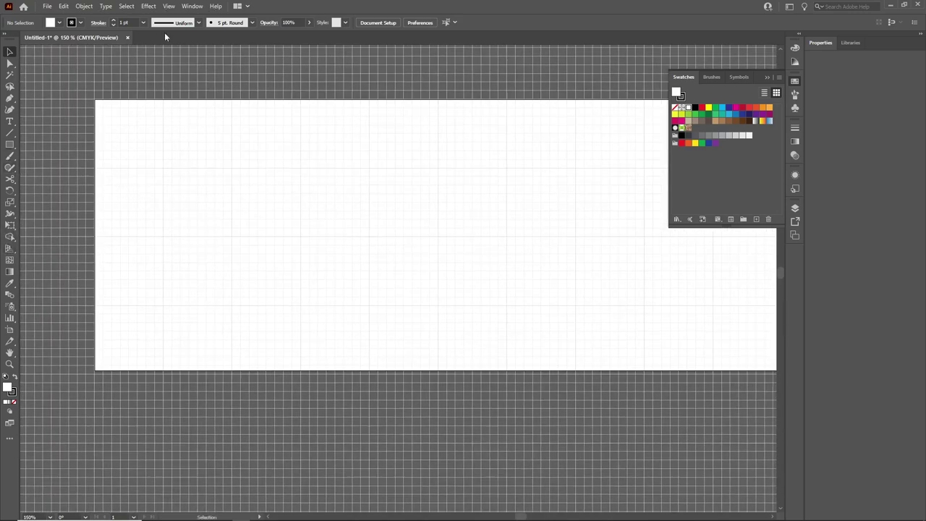
click(181, 23)
click(172, 56)
Draw a long, flat ellipse near the upper left of the artboard with the Ellipse Tool.
click(11, 145)
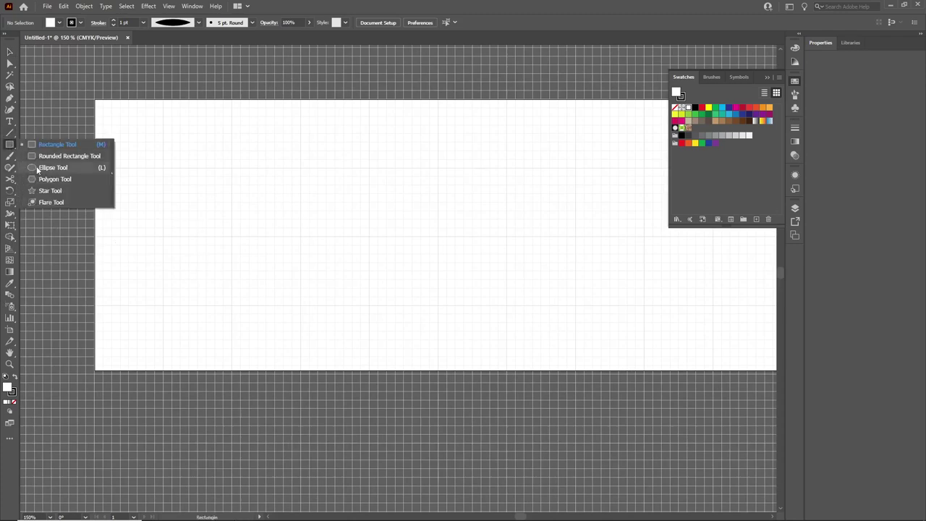
click(43, 168)
drag(168, 175, 370, 206)
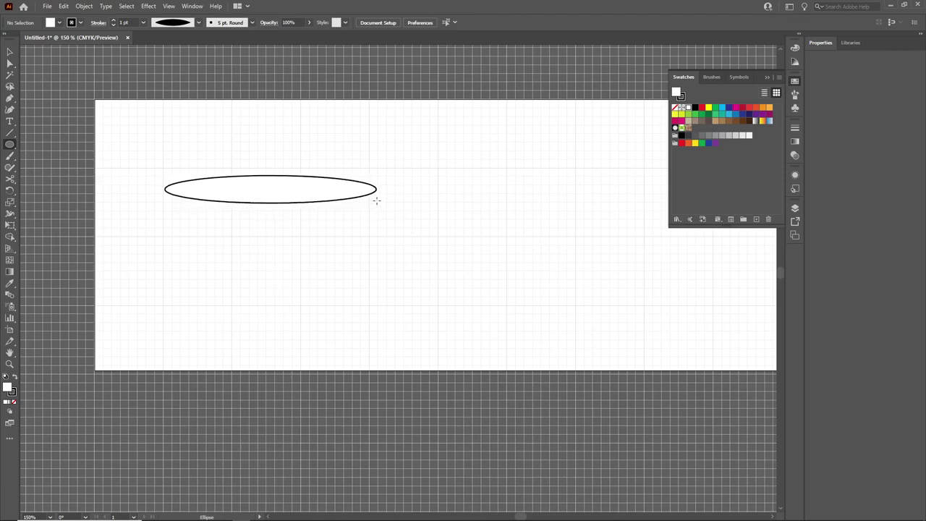
drag(371, 206, 382, 195)
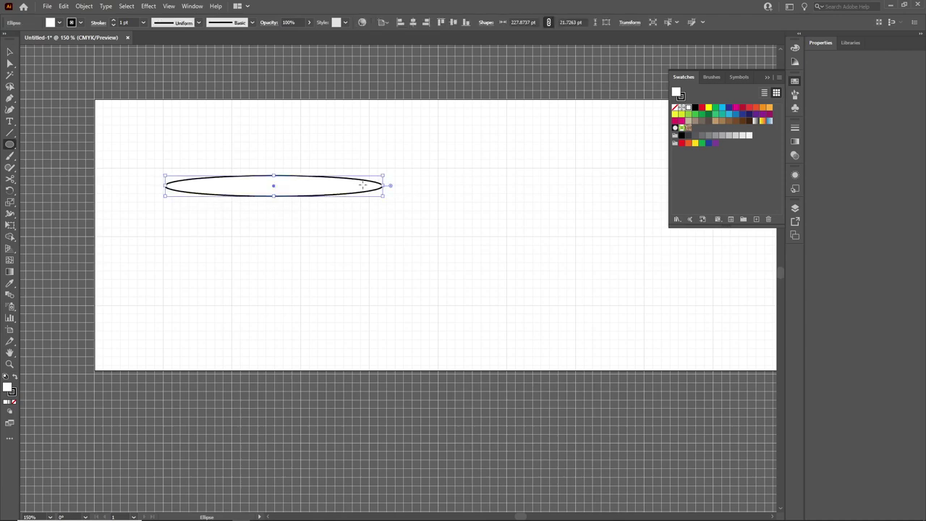
Set the ellipse's stroke to None and its fill to solid black.
click(79, 23)
click(6, 39)
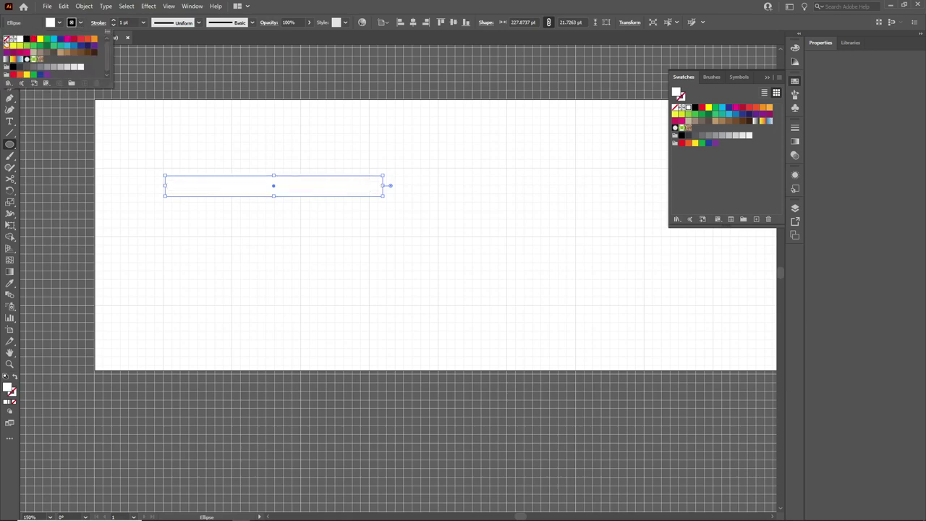
click(50, 23)
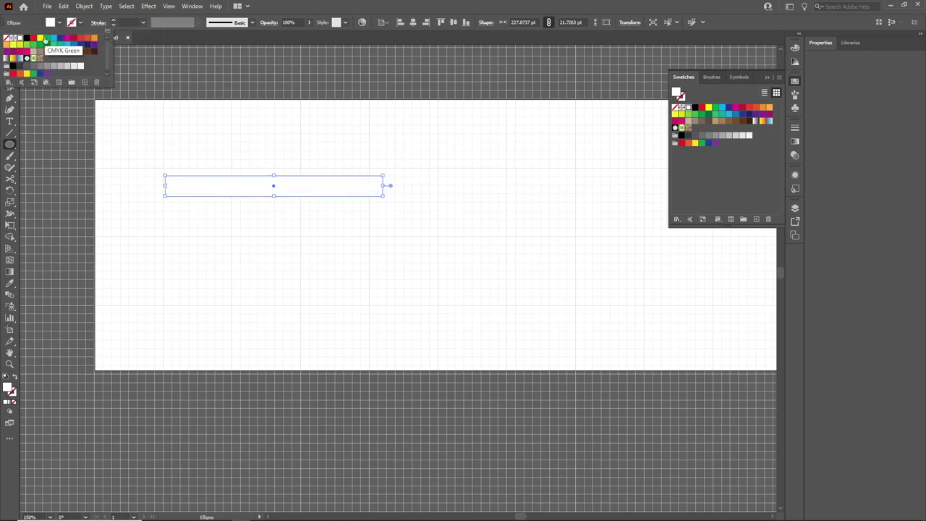
click(27, 39)
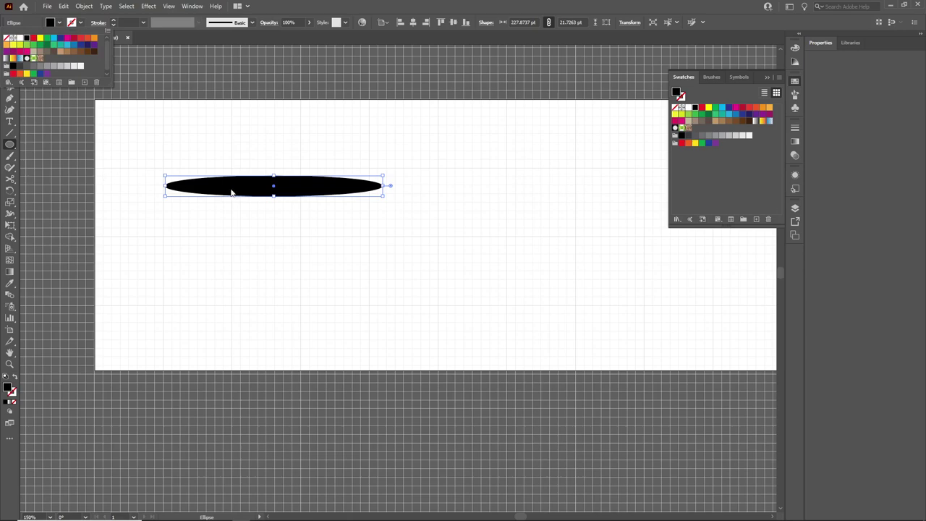
Convert the ellipse's left and right end anchors into sharp corner points with the Anchor Point tool.
click(10, 103)
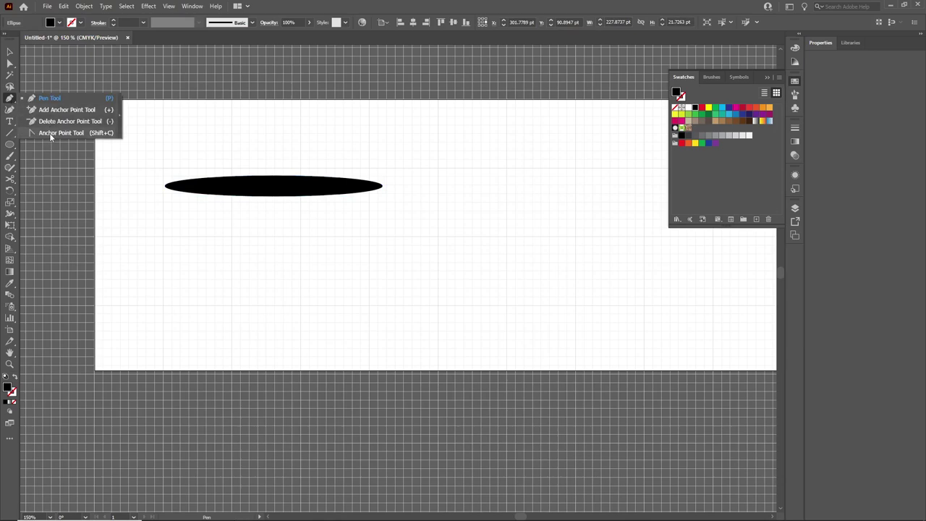
drag(11, 103, 48, 134)
click(166, 187)
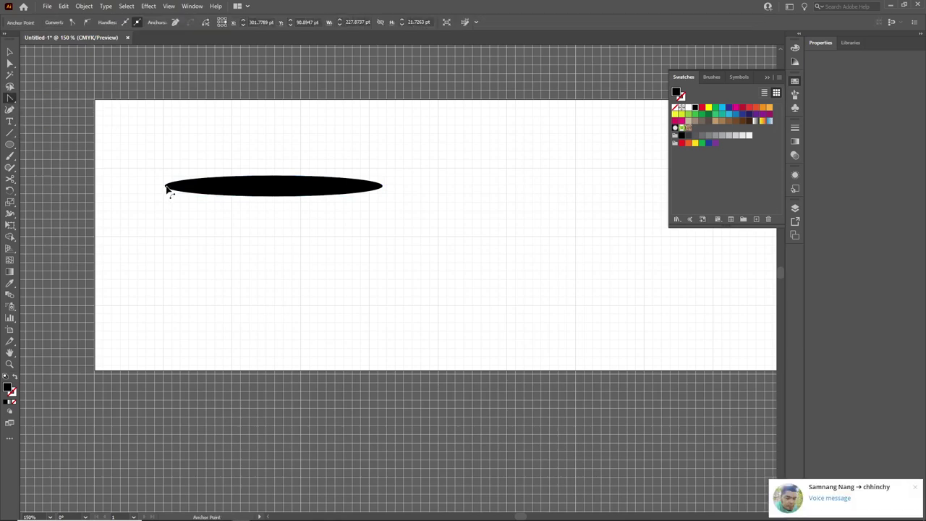
key(a)
drag(171, 177, 238, 199)
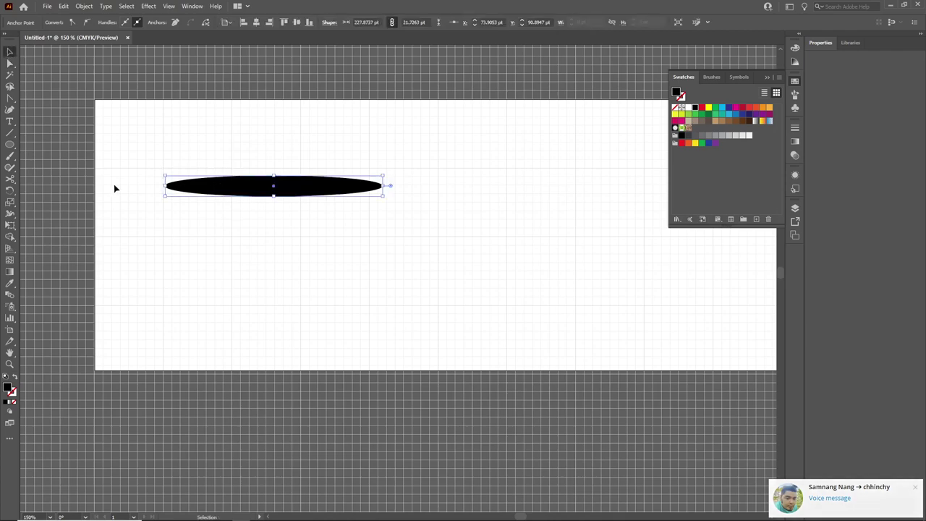
click(10, 98)
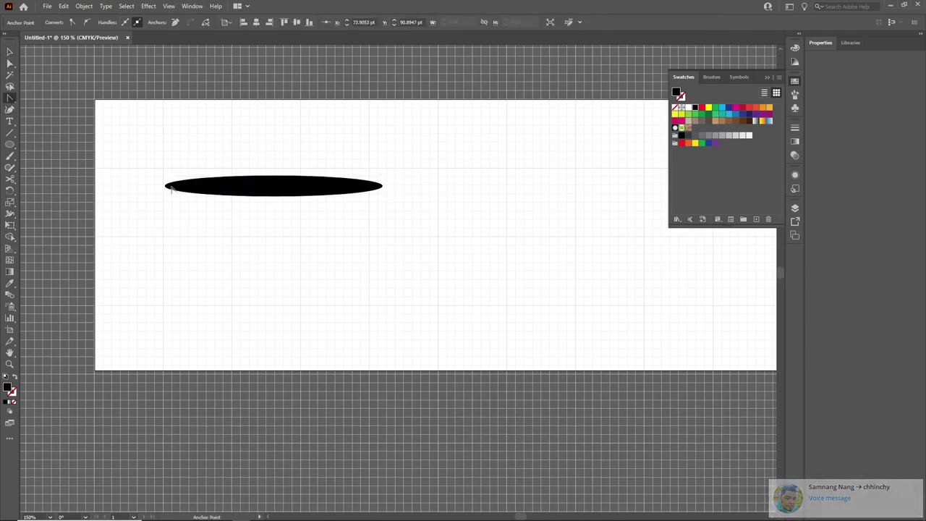
click(166, 186)
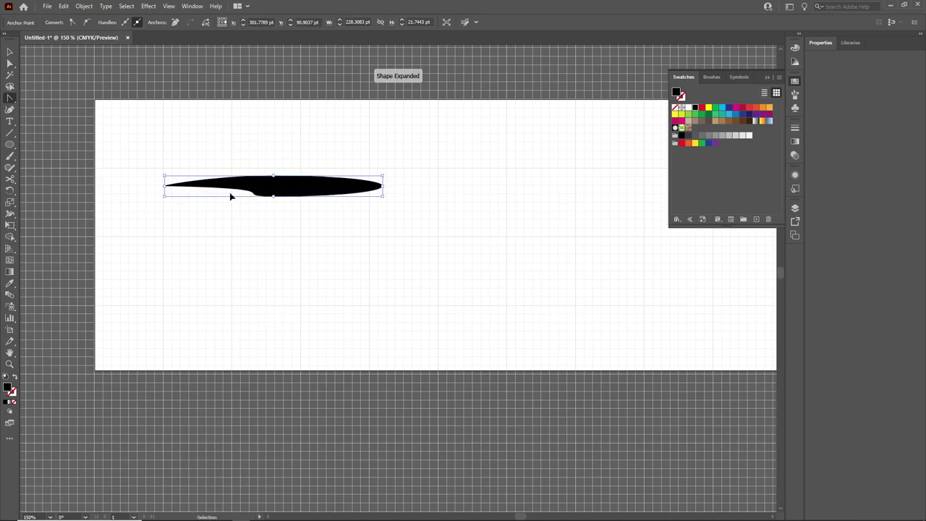
key(ctrl+z)
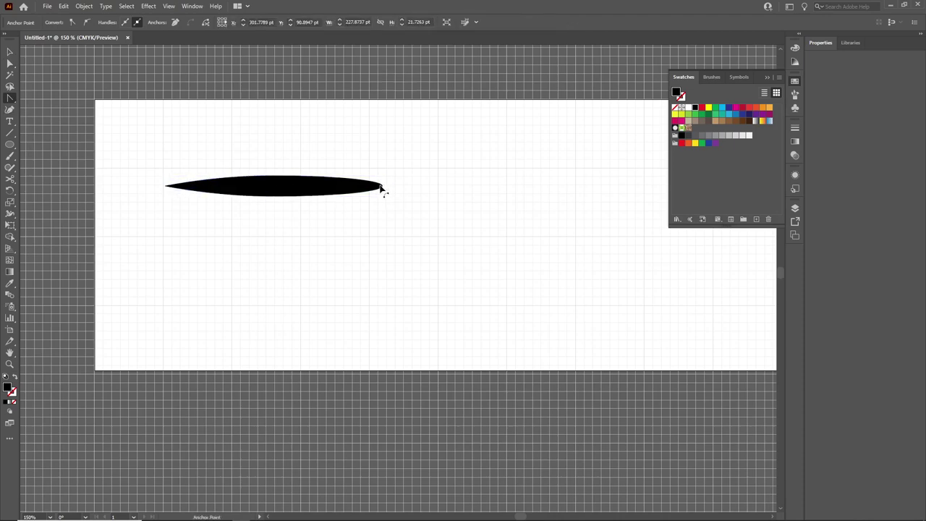
click(382, 187)
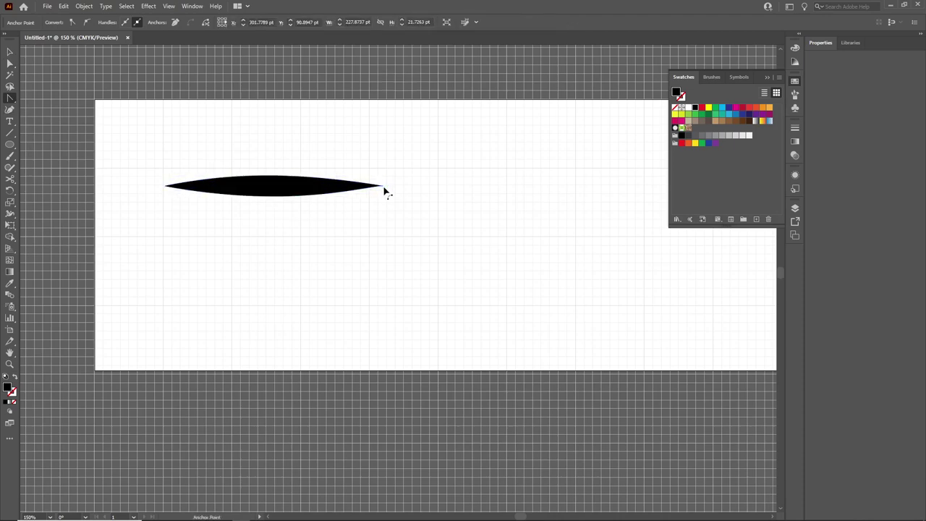
click(10, 52)
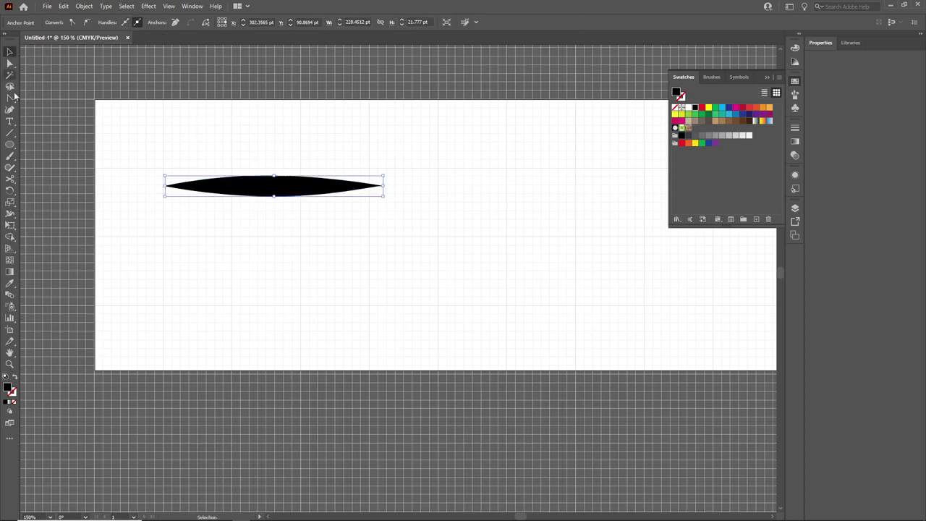
click(84, 163)
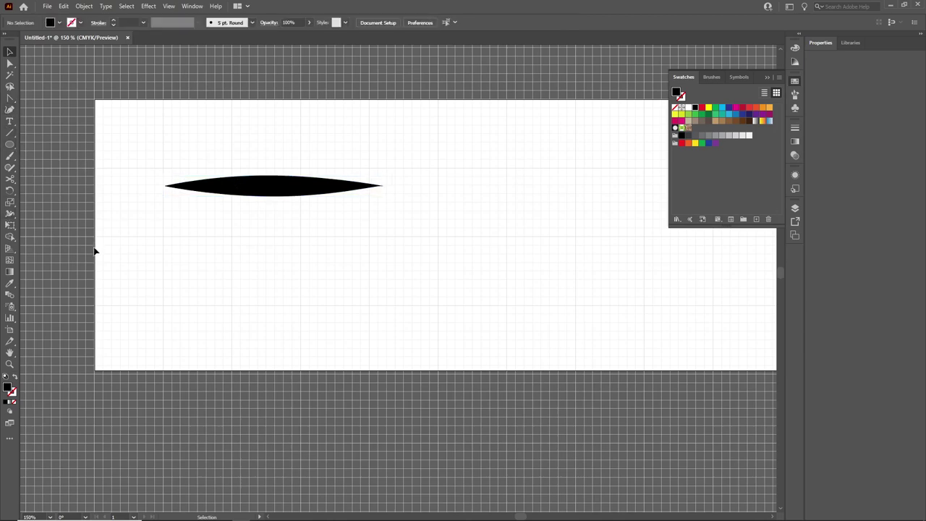
key(b)
Select the tapered shape and nudge it slightly down and left.
click(226, 24)
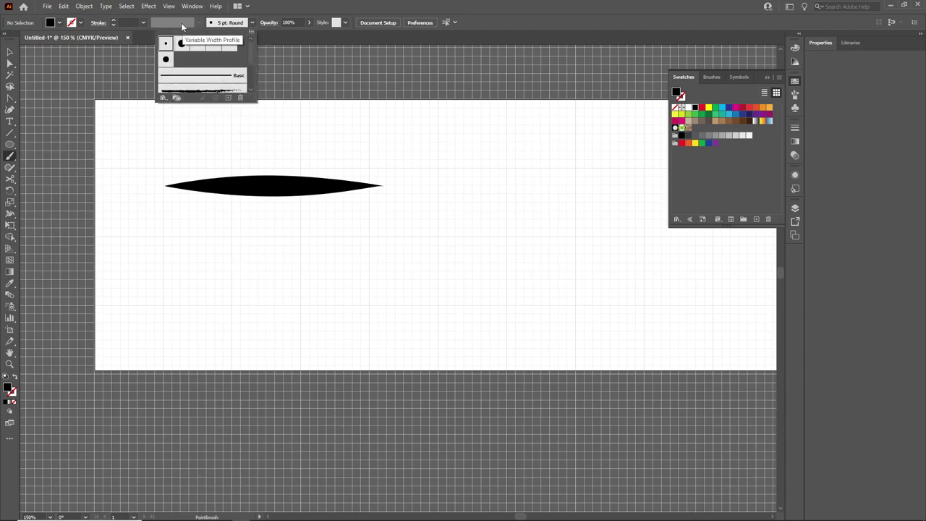
click(9, 52)
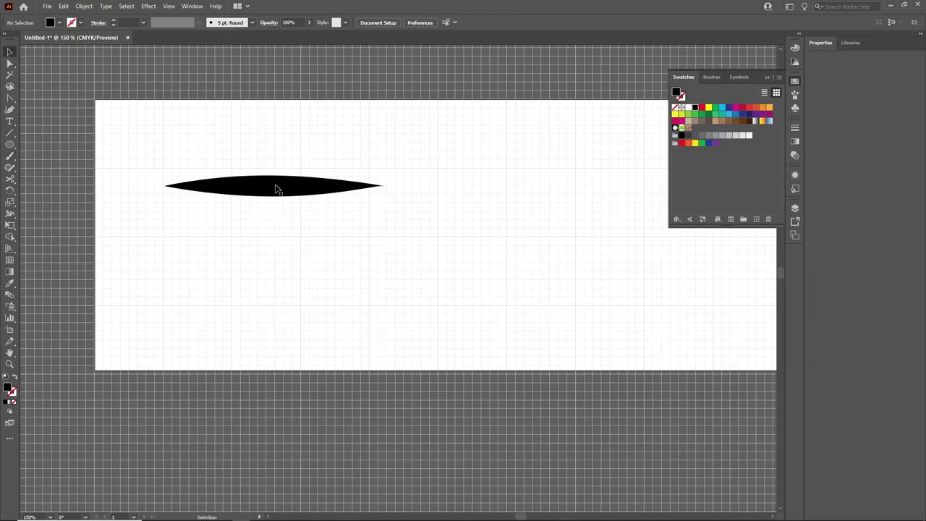
drag(277, 186, 264, 206)
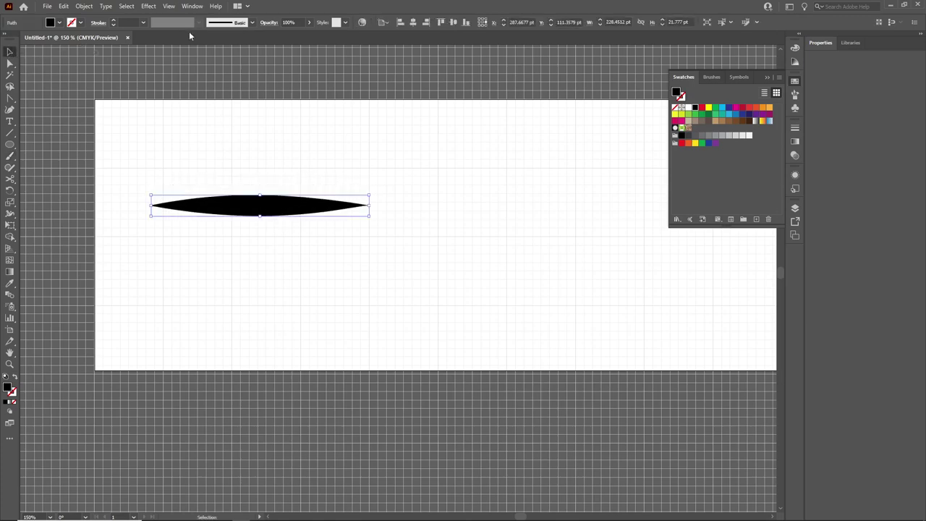
Save the shape as the new art brush Art Brush 1, then delete the shape.
click(227, 26)
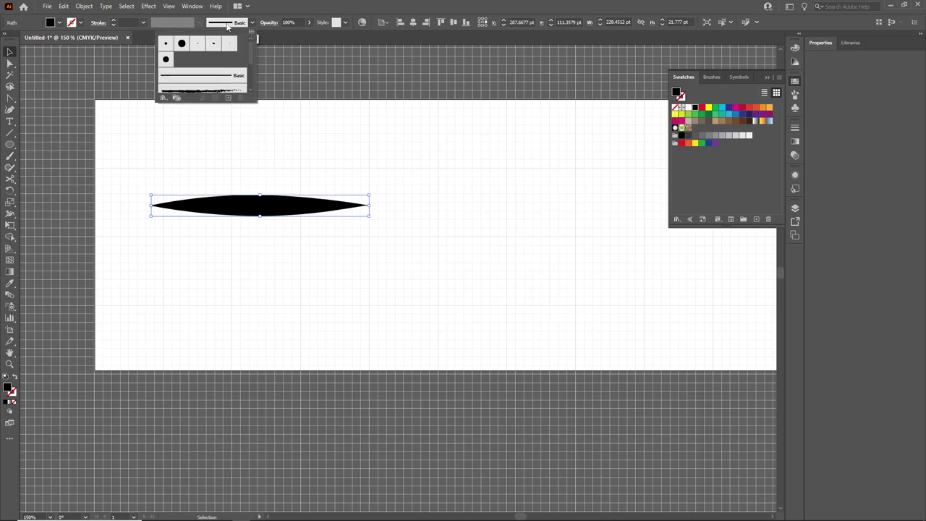
click(228, 97)
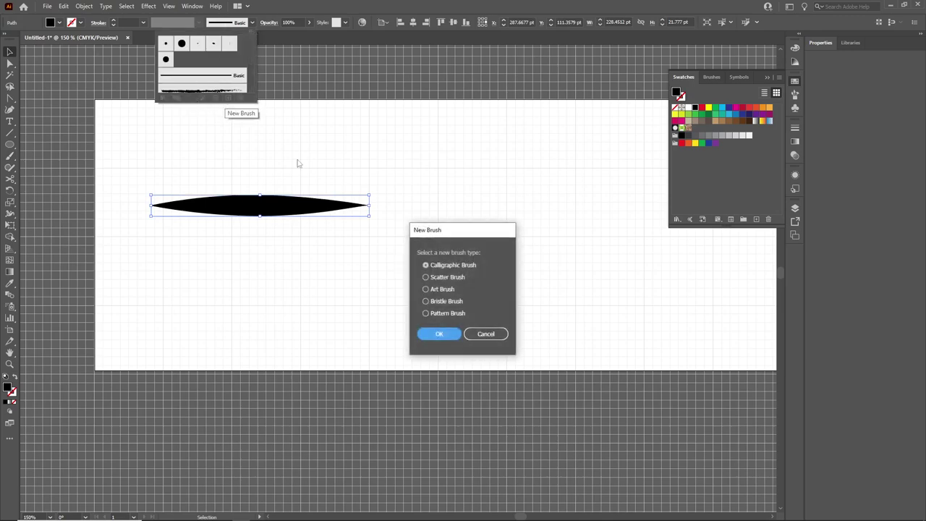
click(436, 289)
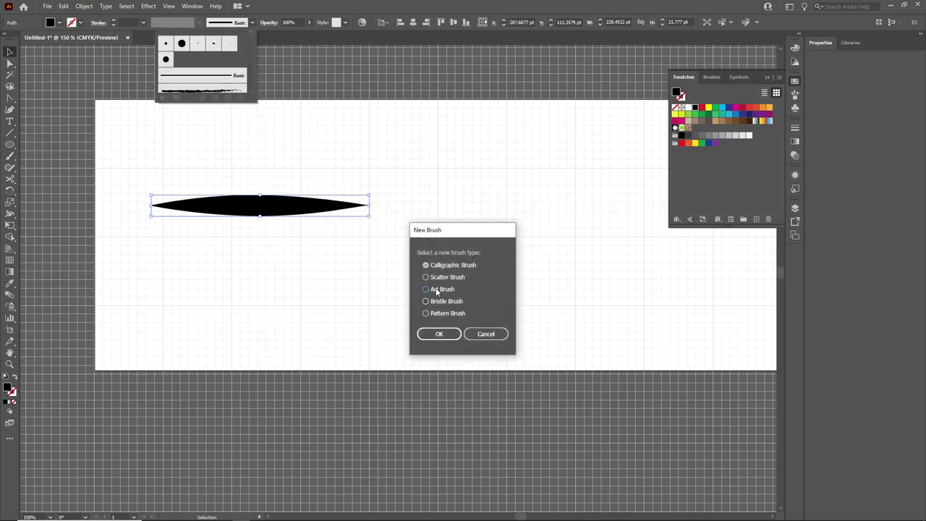
click(439, 335)
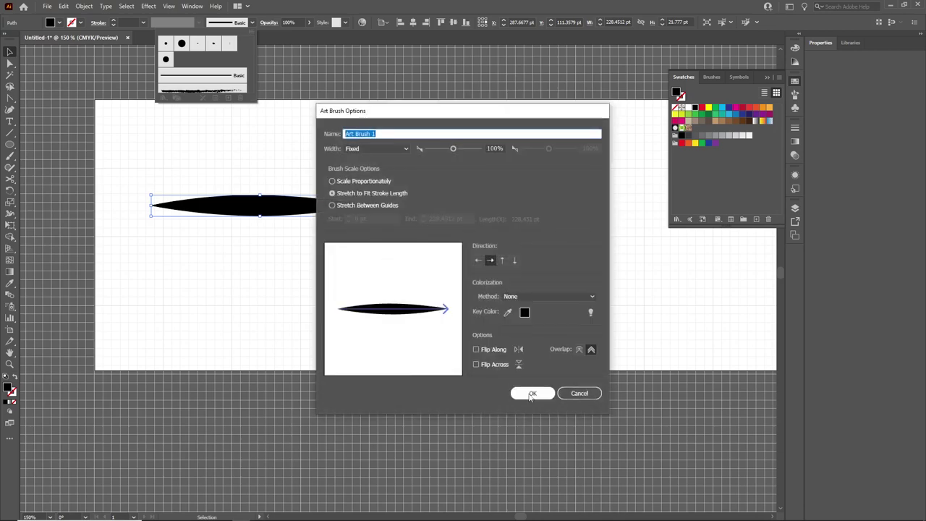
click(531, 394)
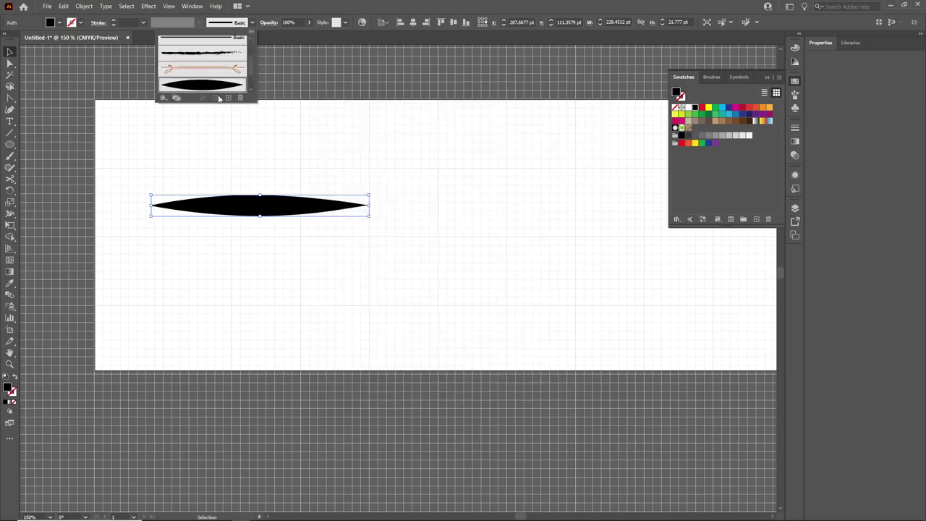
click(209, 86)
click(262, 169)
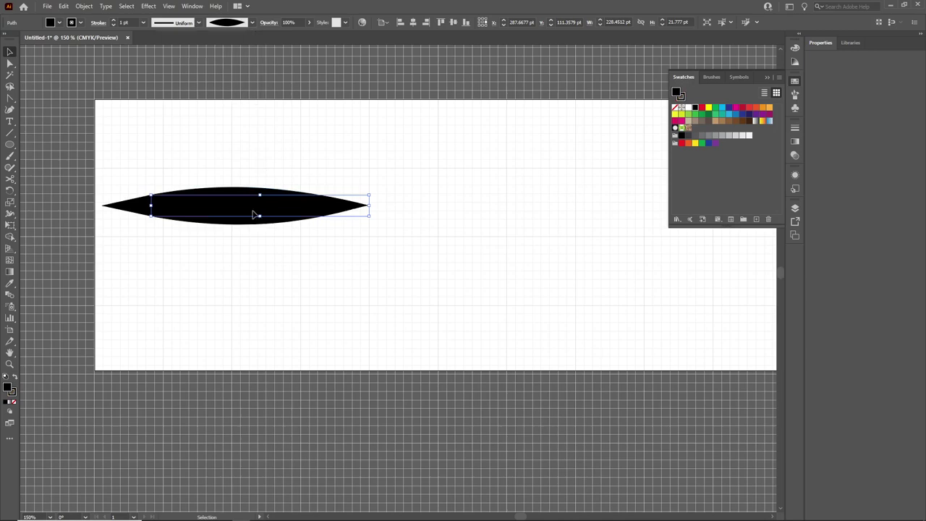
key(Delete)
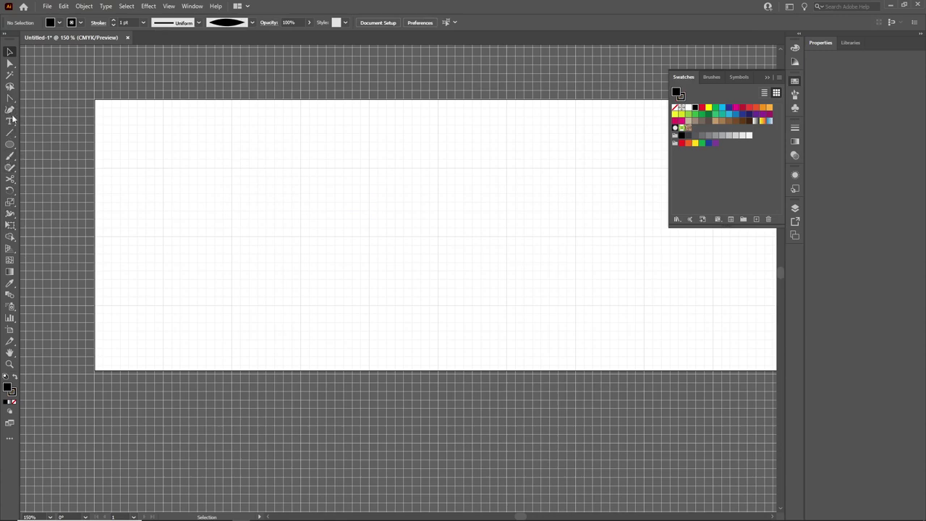
Review Paintbrush Tool Options and confirm them with Fidelity left at Smooth.
click(9, 156)
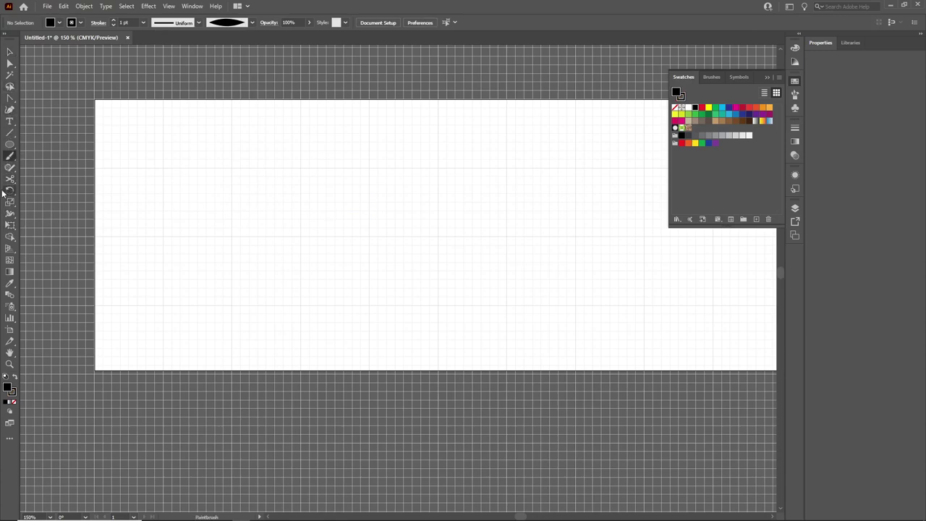
double_click(9, 156)
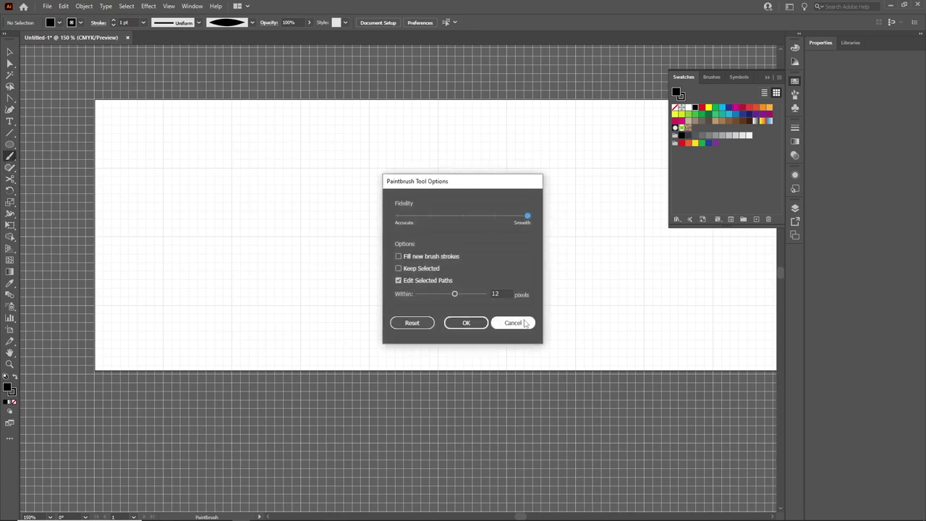
click(512, 323)
double_click(9, 155)
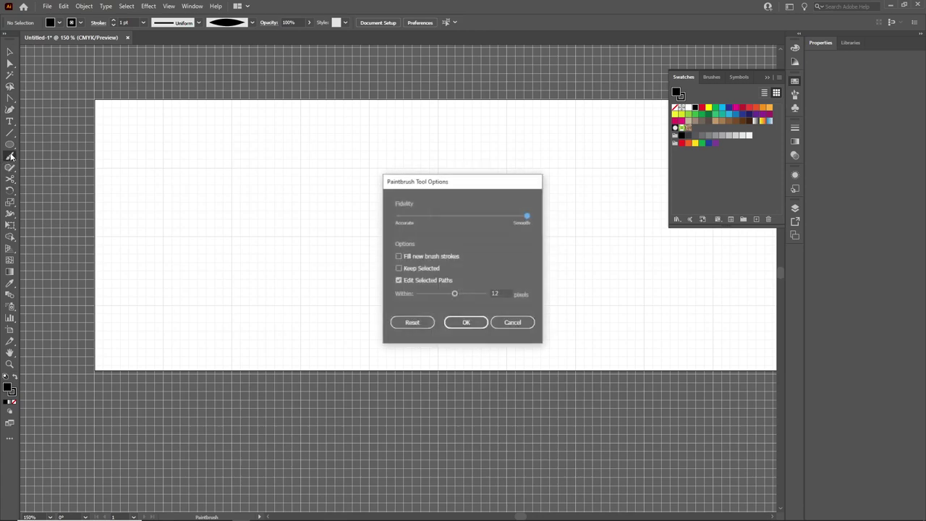
mouse_move(526, 218)
mouse_down()
mouse_move(496, 218)
mouse_move(587, 215)
mouse_up()
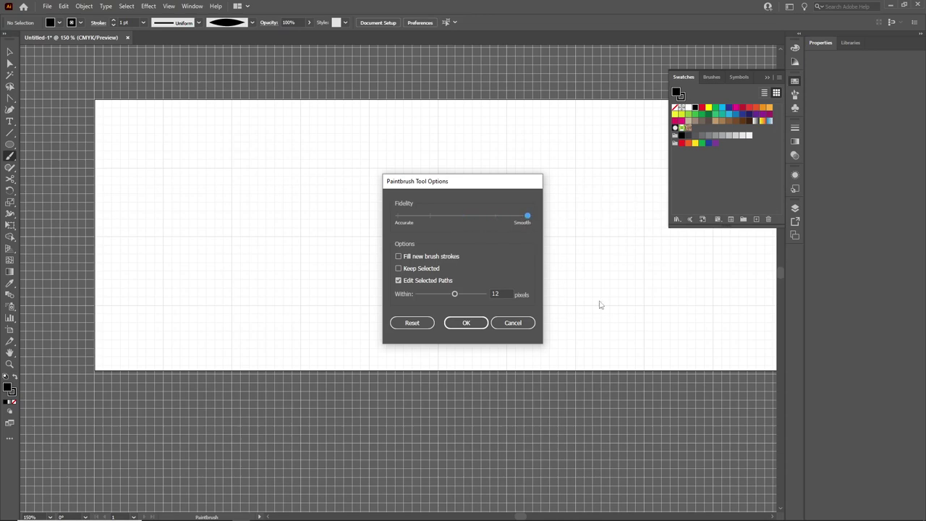
click(481, 324)
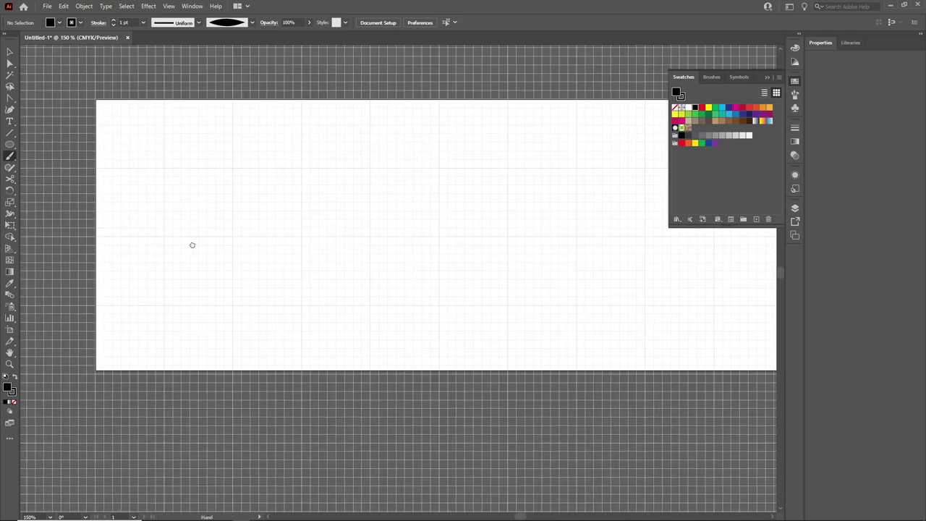
Paint the curled S, the tall arch rising from it, and the leaf stroke above.
drag(192, 243, 177, 246)
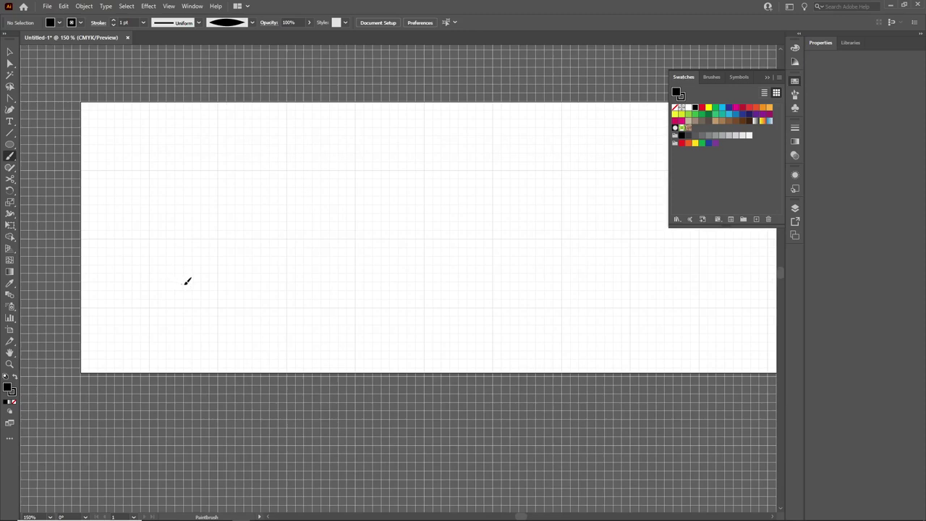
mouse_move(181, 271)
mouse_down()
mouse_move(186, 307)
mouse_move(223, 273)
mouse_move(240, 315)
mouse_up()
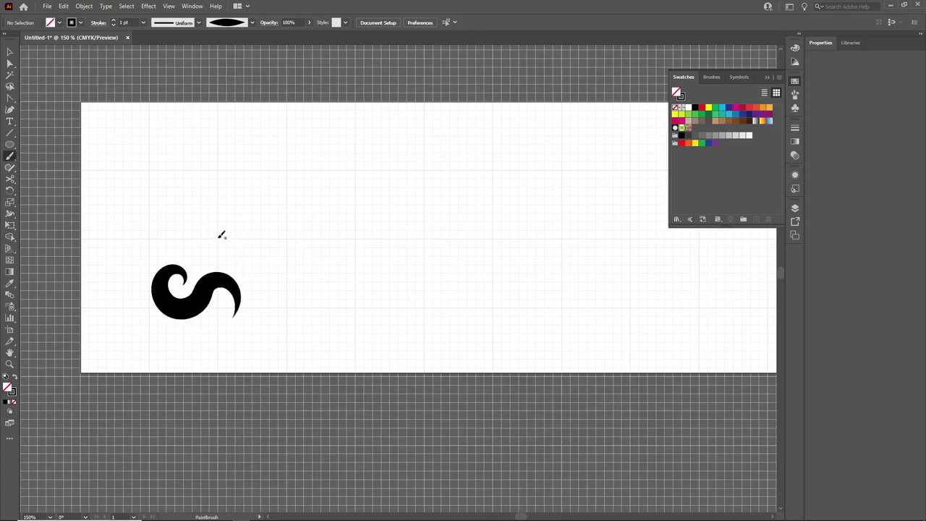
drag(221, 235, 232, 314)
key(ctrl+z)
mouse_move(219, 308)
mouse_down()
mouse_move(244, 223)
mouse_move(283, 252)
mouse_move(283, 301)
mouse_move(299, 279)
mouse_move(316, 185)
mouse_move(347, 190)
mouse_move(358, 287)
mouse_move(345, 310)
mouse_move(332, 282)
mouse_move(391, 312)
mouse_up()
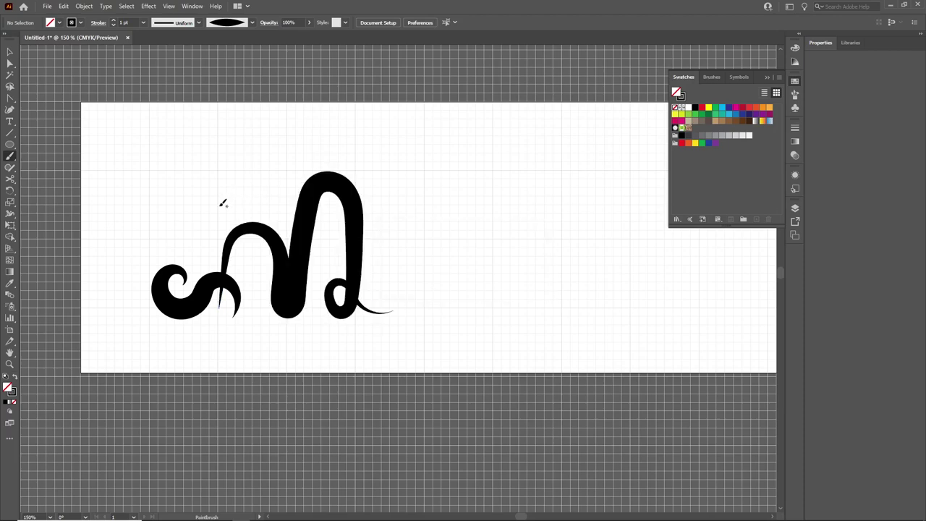
drag(208, 197, 287, 204)
Paint the curling stroke right of the arch, redoing unwanted attempts, and nudge it slightly left.
key(ctrl+minus)
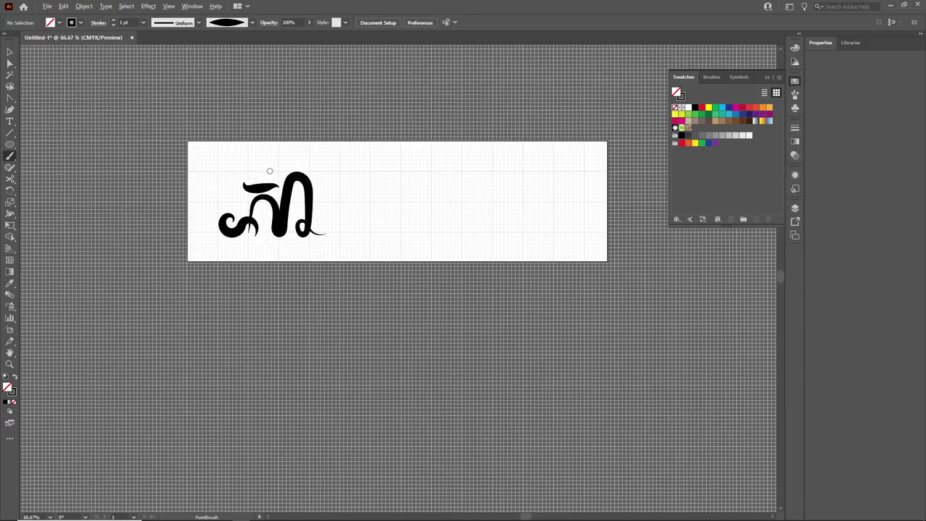
key(ctrl+plus)
drag(224, 193, 159, 195)
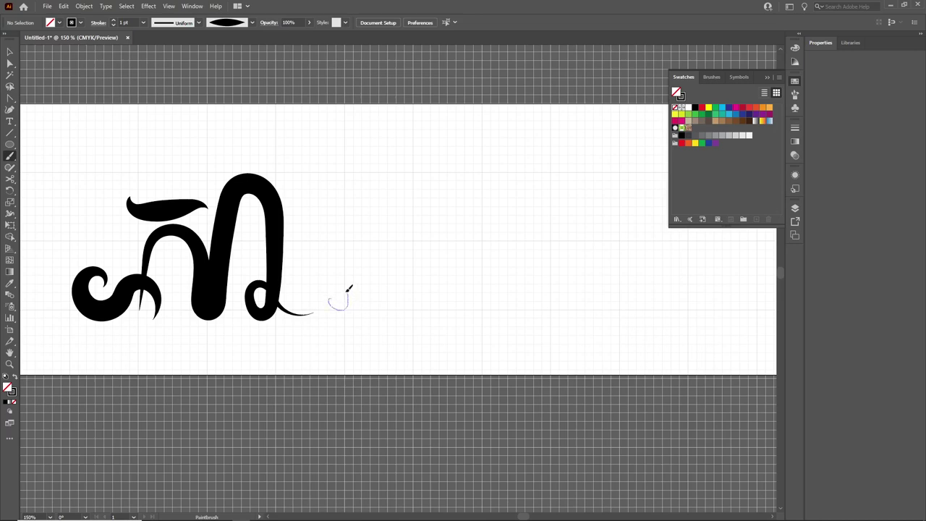
drag(348, 287, 337, 208)
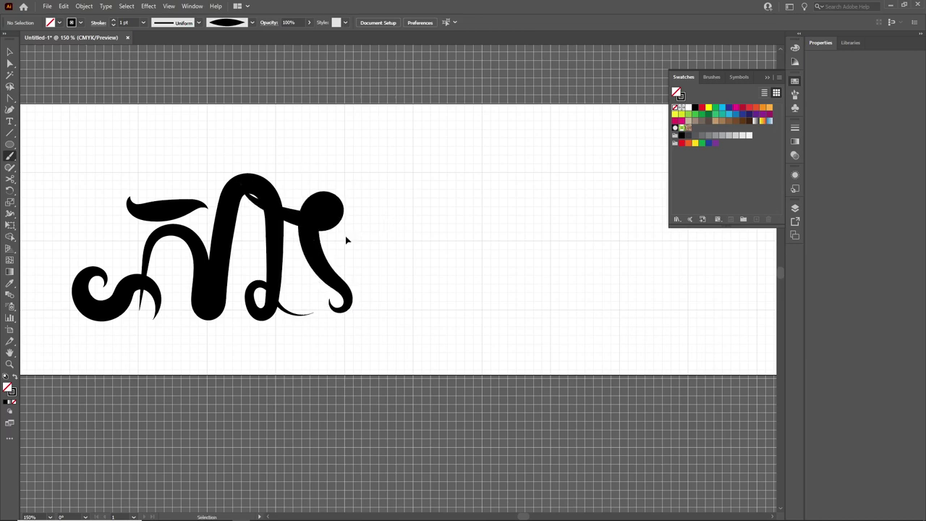
key(ctrl+z)
drag(319, 299, 353, 188)
key(ctrl+z)
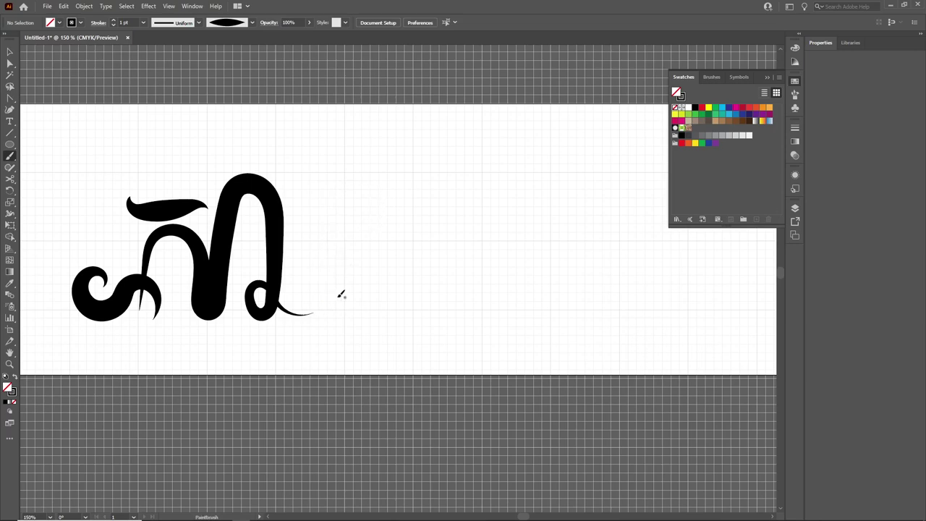
drag(340, 293, 327, 194)
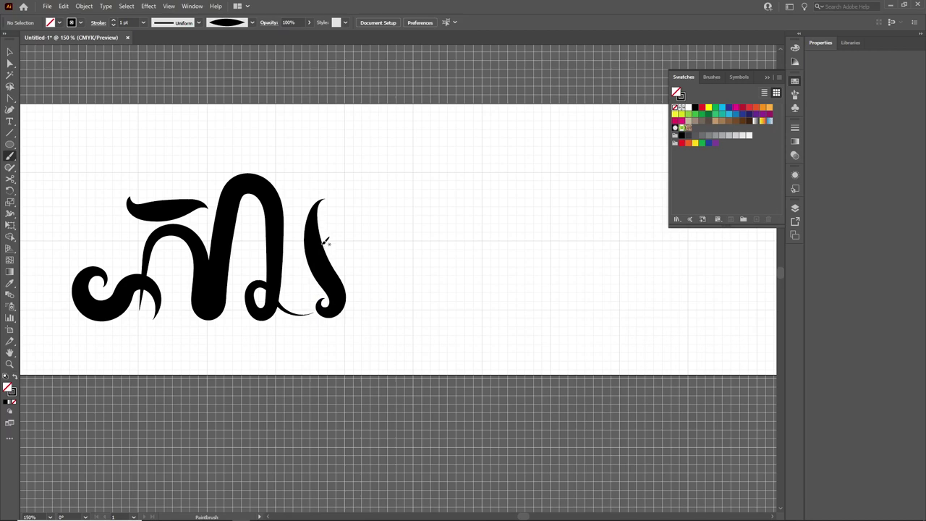
key(v)
drag(332, 287, 327, 284)
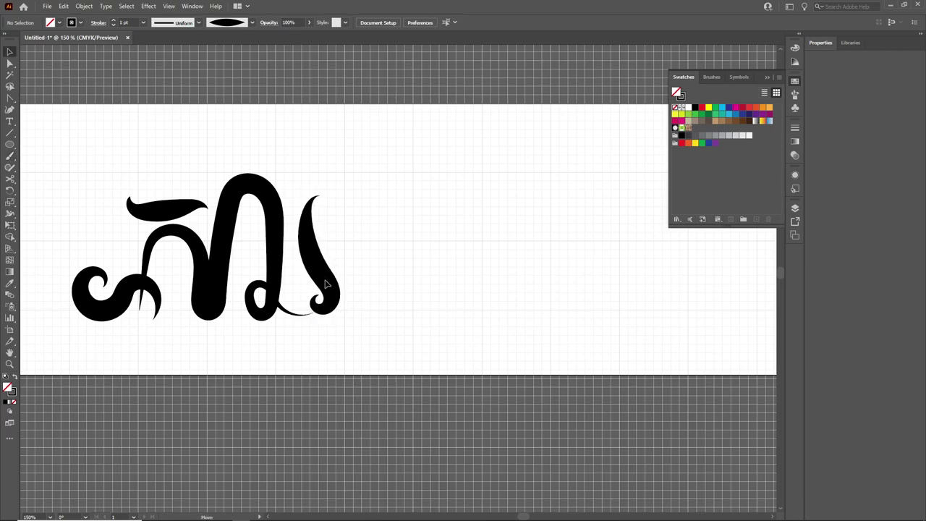
click(248, 186)
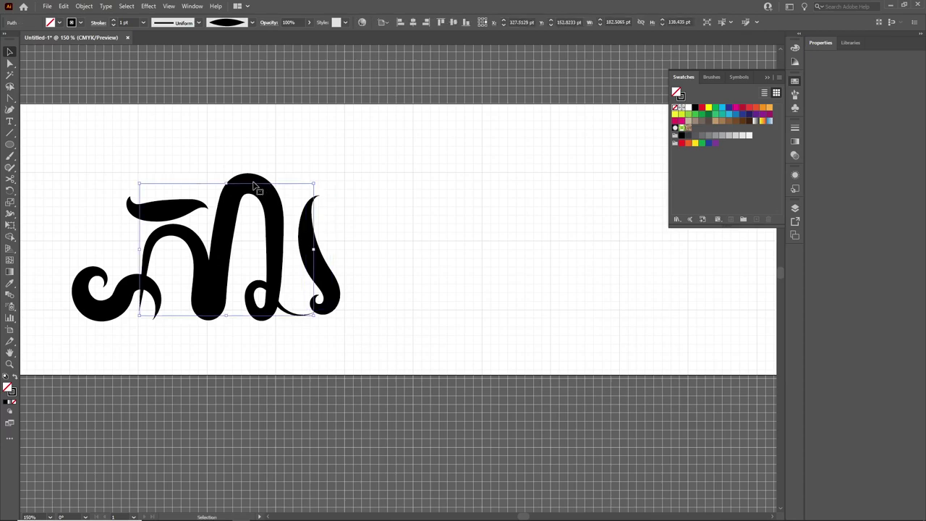
Move the right curl slightly left and rotate it a little clockwise.
click(269, 167)
scroll(341, 244, up, 1)
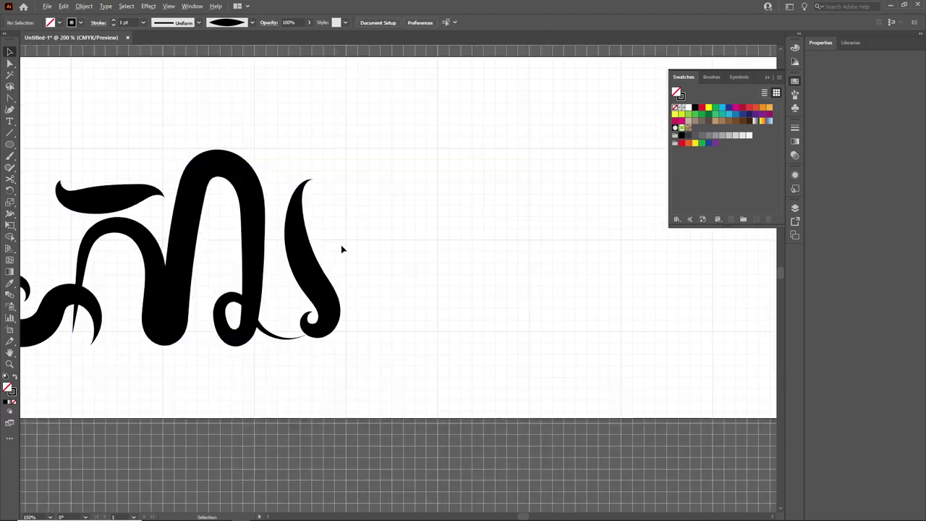
scroll(341, 244, down, 3)
scroll(306, 241, up, 2)
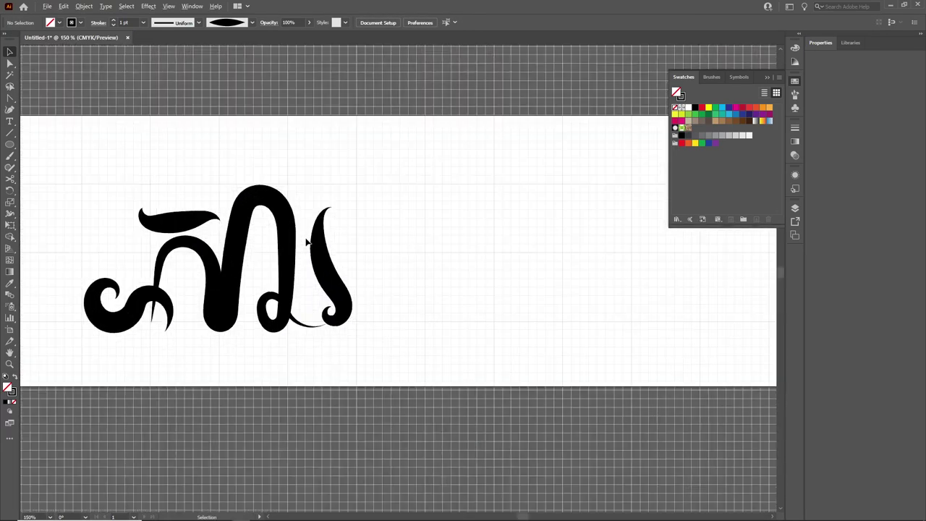
drag(335, 298, 324, 295)
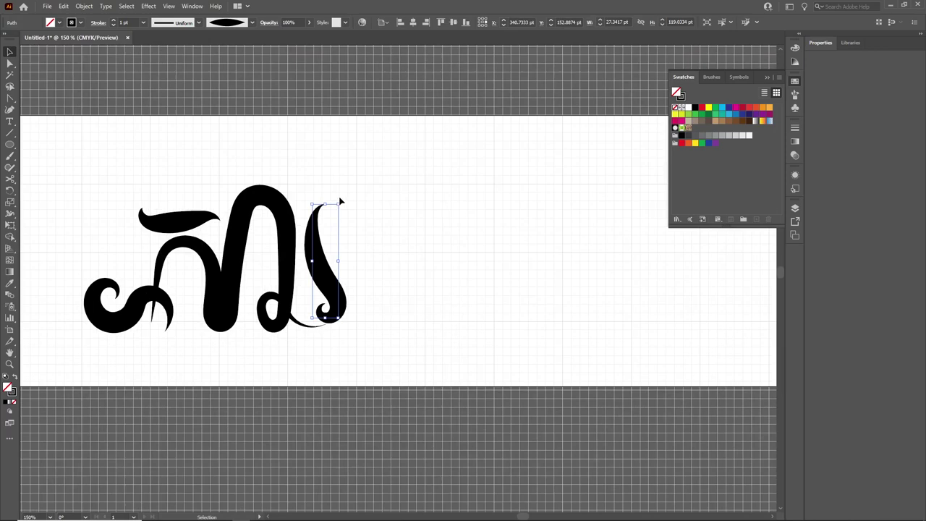
mouse_move(342, 202)
mouse_down()
mouse_move(322, 241)
mouse_move(311, 236)
mouse_up()
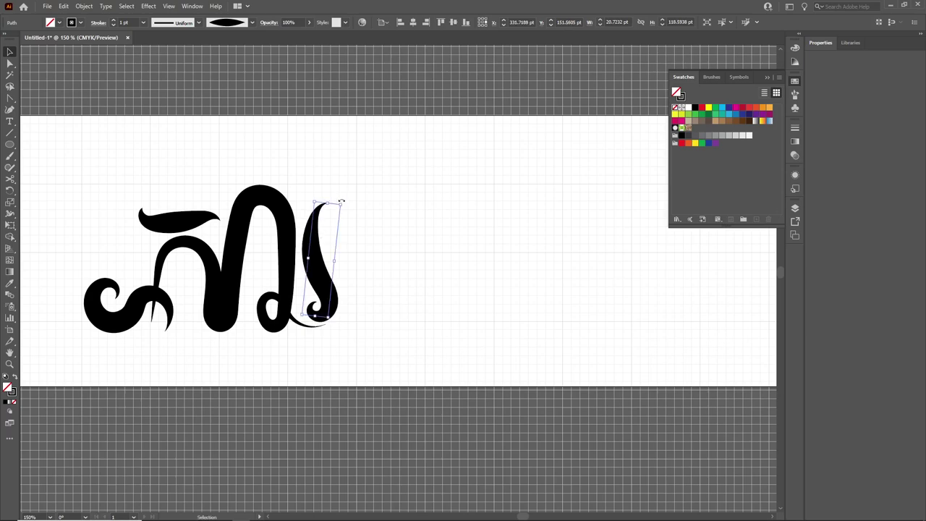
drag(341, 201, 344, 204)
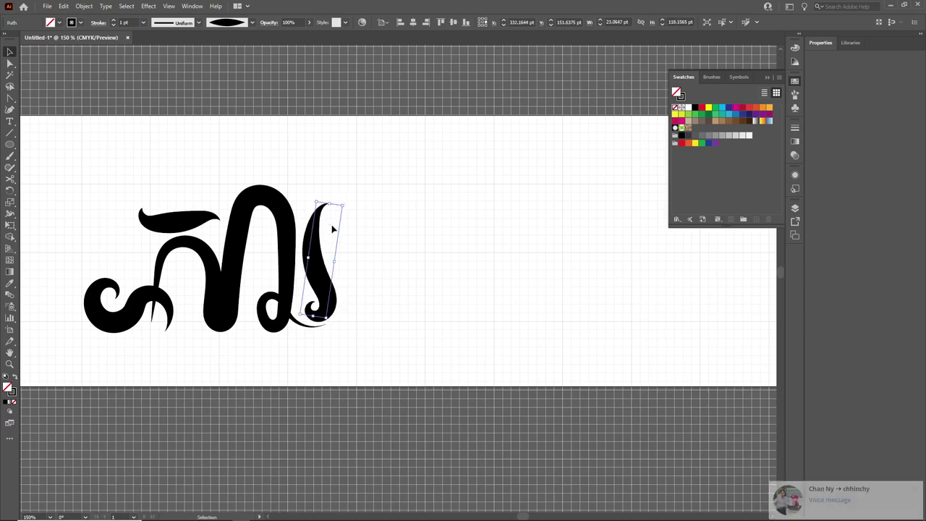
click(334, 229)
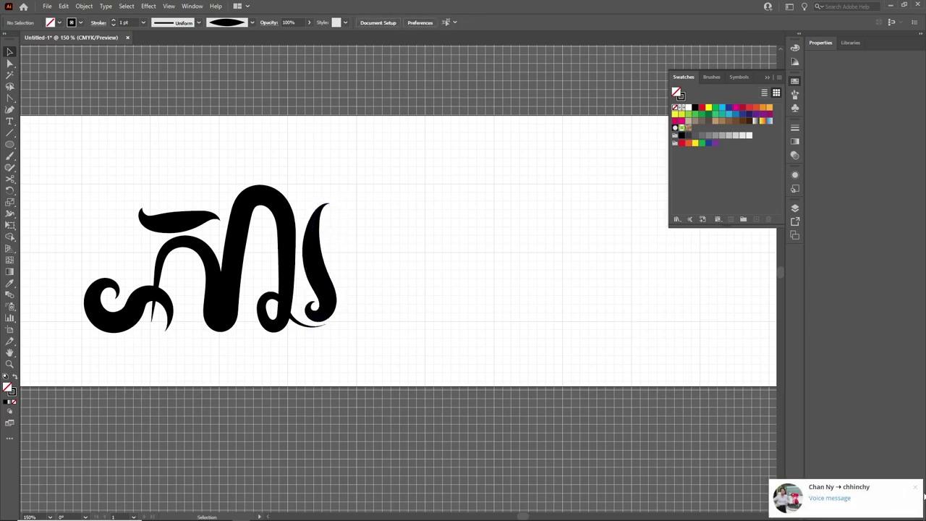
Select the arch glyph, switching between the Selection and Direct Selection tools.
scroll(320, 269, up, 2)
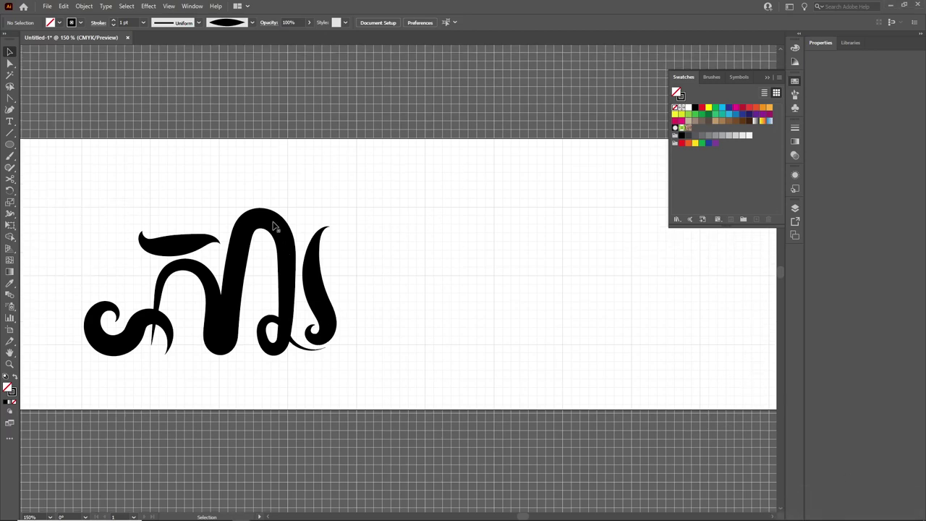
click(274, 225)
click(10, 63)
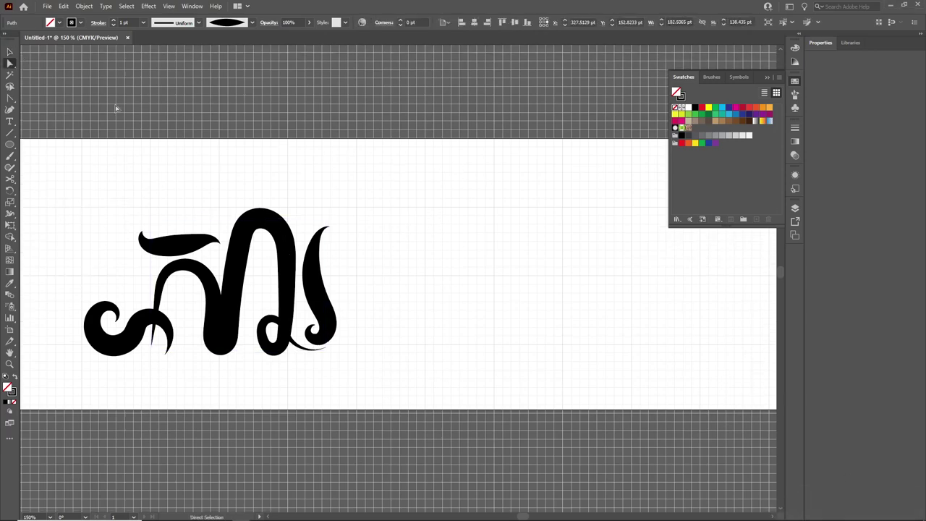
click(300, 254)
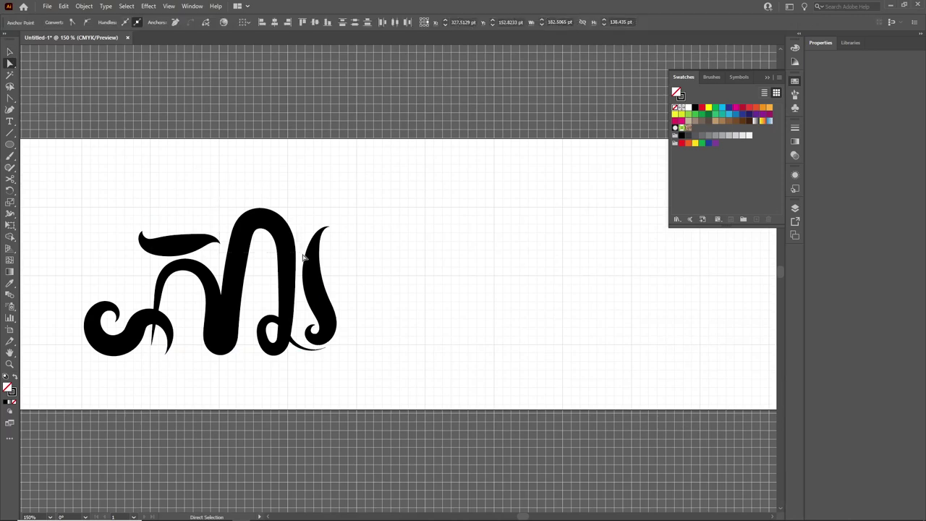
click(10, 53)
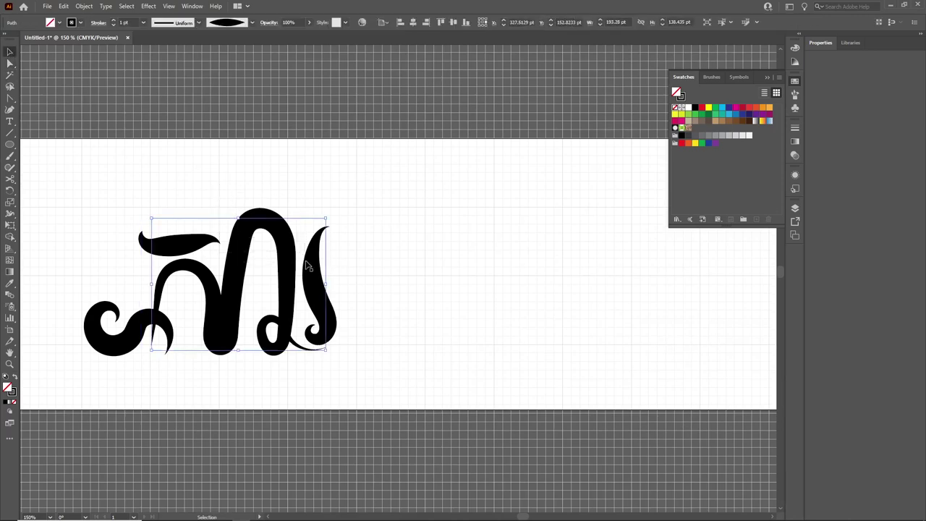
click(10, 65)
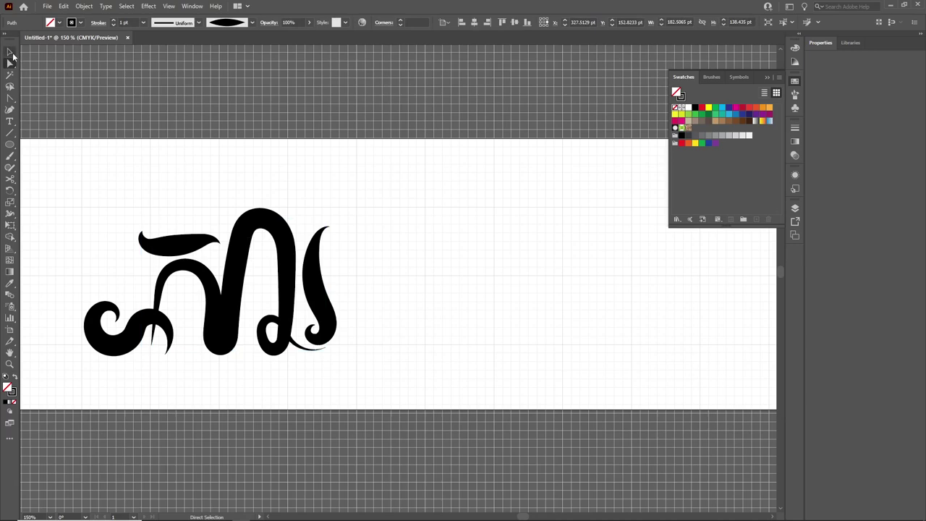
click(10, 53)
scroll(200, 231, up, 1)
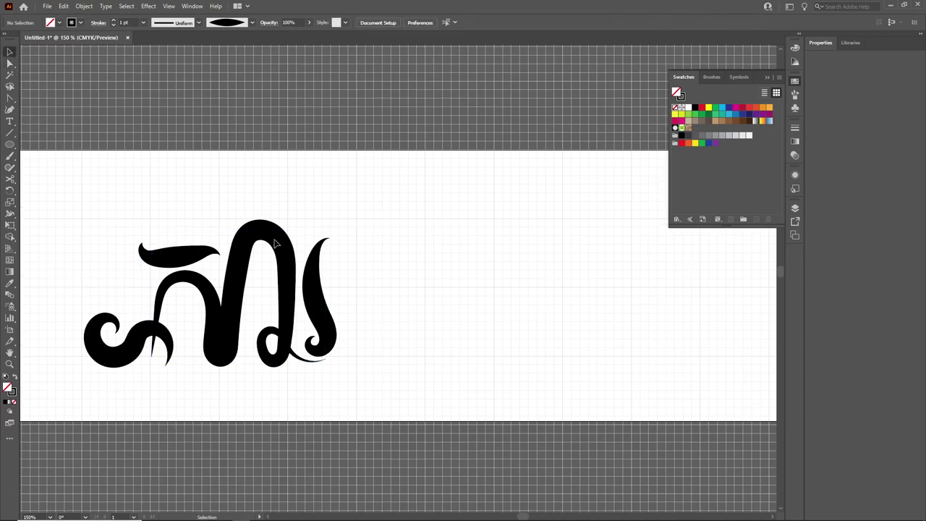
Use Direct Selection to drag the leaf stroke up and slightly right.
key(a)
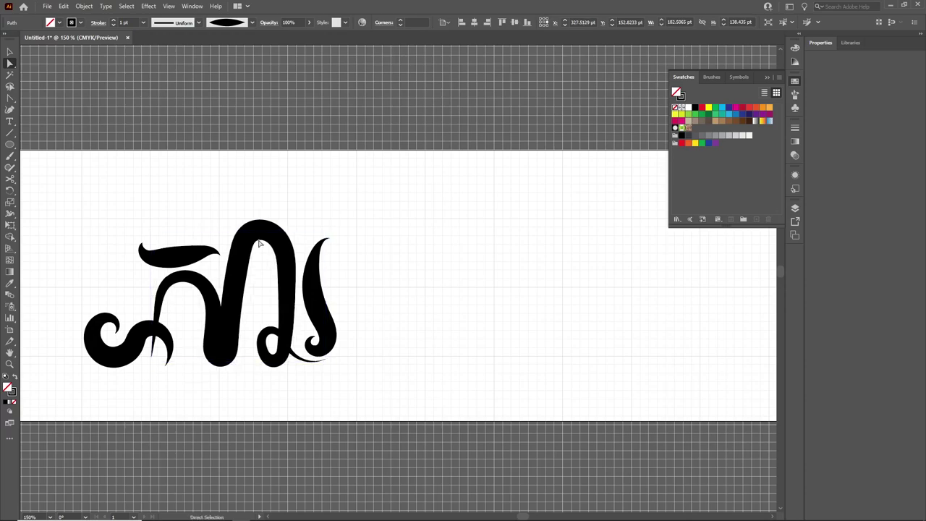
click(286, 253)
scroll(357, 272, down, 2)
scroll(358, 273, up, 3)
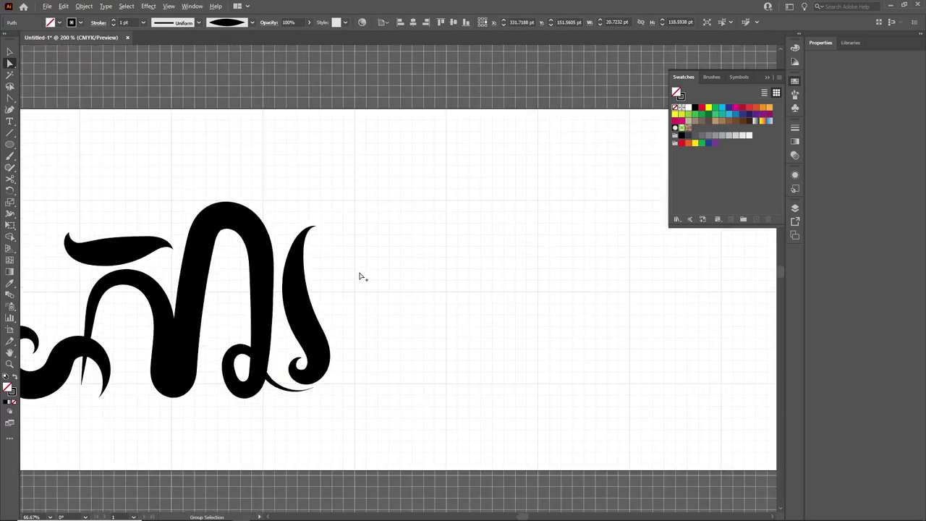
scroll(358, 250, up, 1)
drag(155, 230, 159, 205)
click(10, 52)
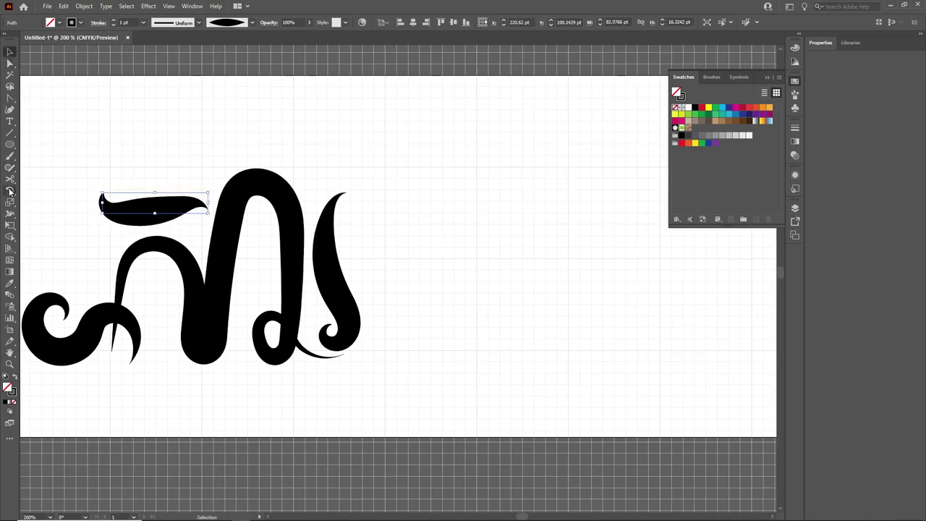
Paint the ภ-shaped letter with its inner curl, rising stroke and long top bar.
click(10, 155)
drag(397, 279, 325, 285)
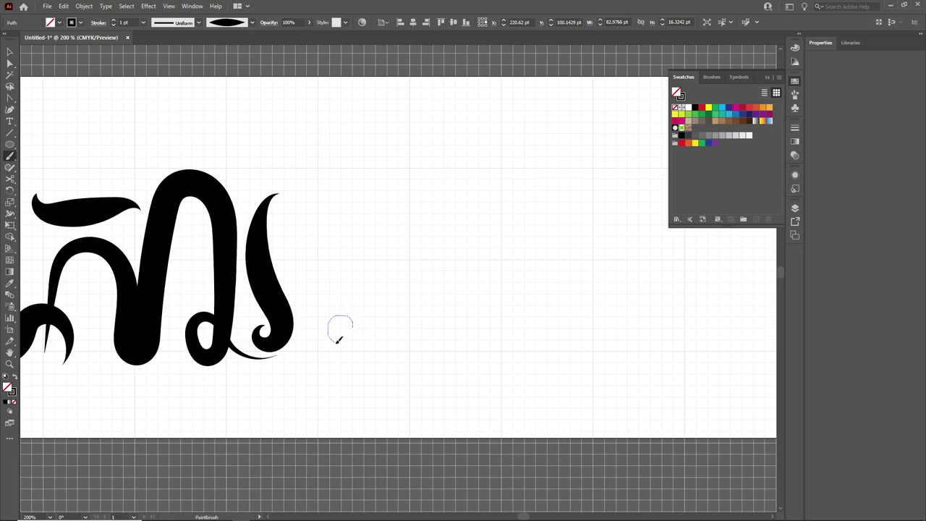
mouse_move(336, 341)
mouse_down()
mouse_move(373, 336)
mouse_move(402, 349)
mouse_up()
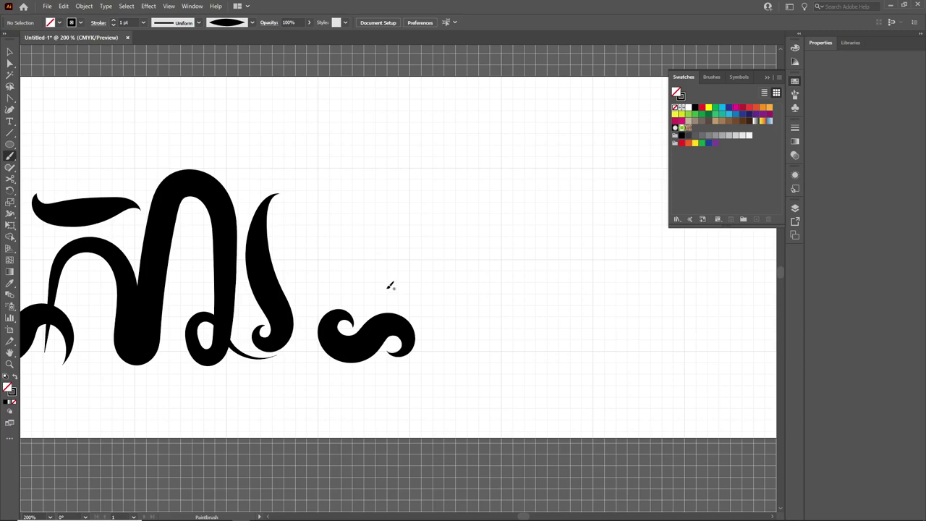
scroll(390, 285, down, 2)
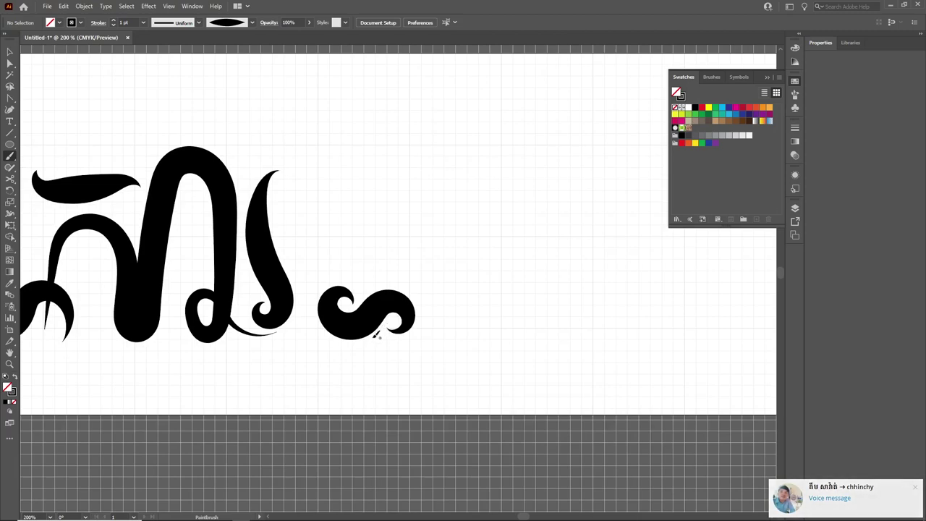
mouse_move(375, 334)
mouse_down()
mouse_move(392, 228)
mouse_move(468, 310)
mouse_up()
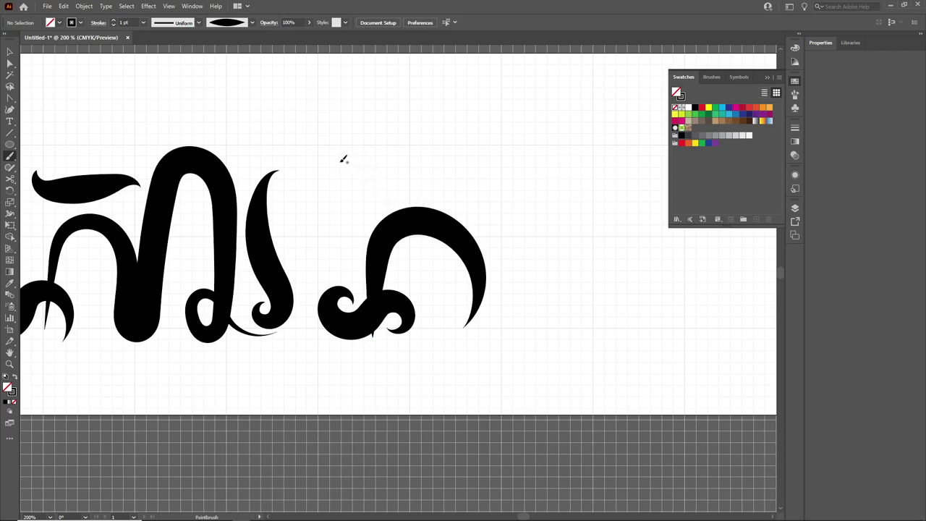
mouse_move(351, 163)
mouse_down()
mouse_move(525, 309)
mouse_move(513, 326)
mouse_move(505, 304)
mouse_up()
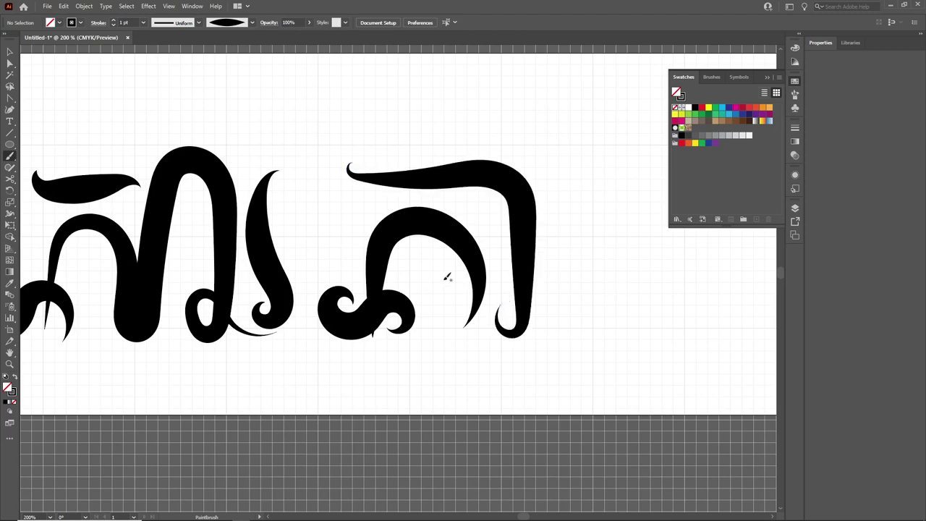
Pan right and paint the looped letter's body, right leg and tail.
drag(440, 250, 304, 249)
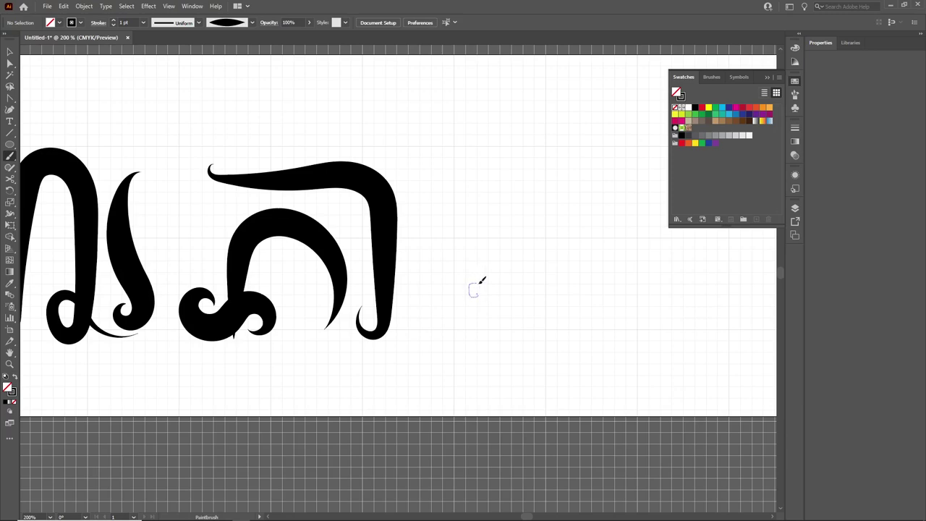
mouse_move(480, 282)
mouse_down()
mouse_move(485, 321)
mouse_move(440, 317)
mouse_move(434, 253)
mouse_move(483, 210)
mouse_move(532, 203)
mouse_move(562, 309)
mouse_move(660, 301)
mouse_up()
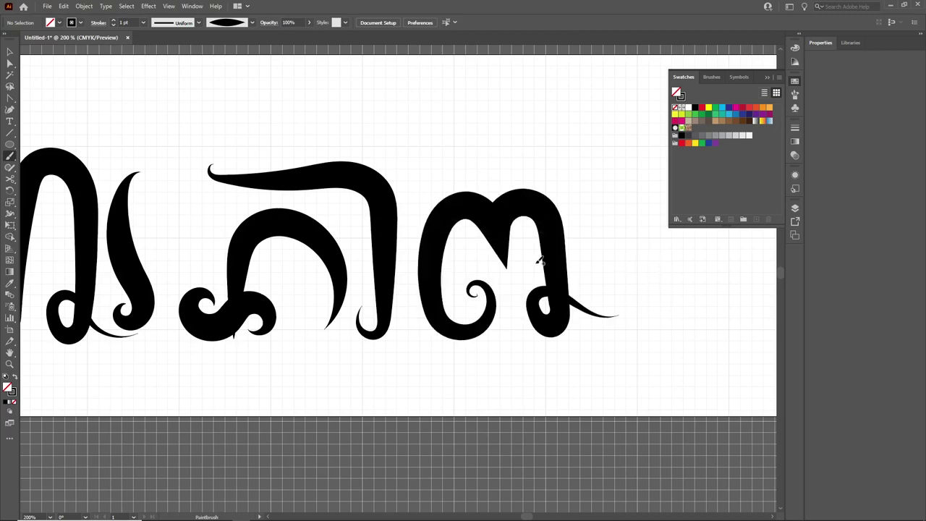
drag(536, 243, 492, 218)
key(v)
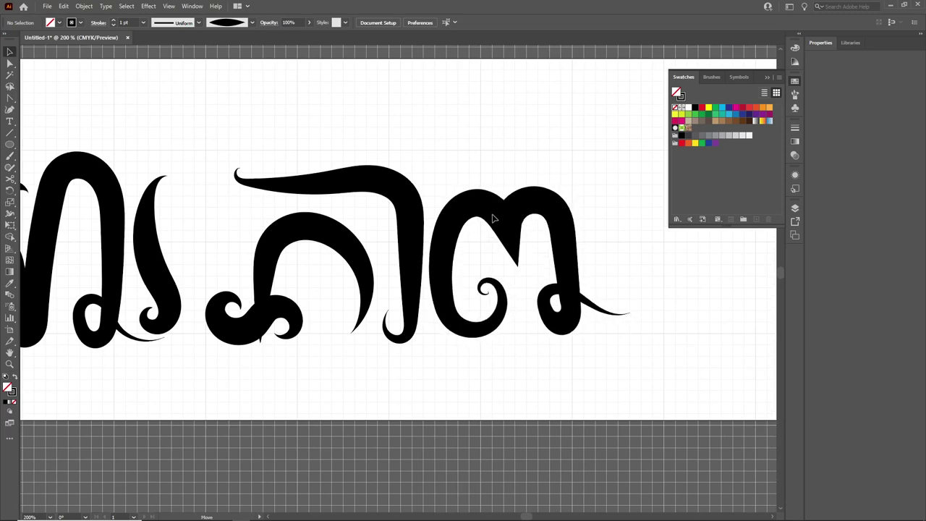
Make the looped letter narrower and taller using its bounding-box handles.
click(580, 256)
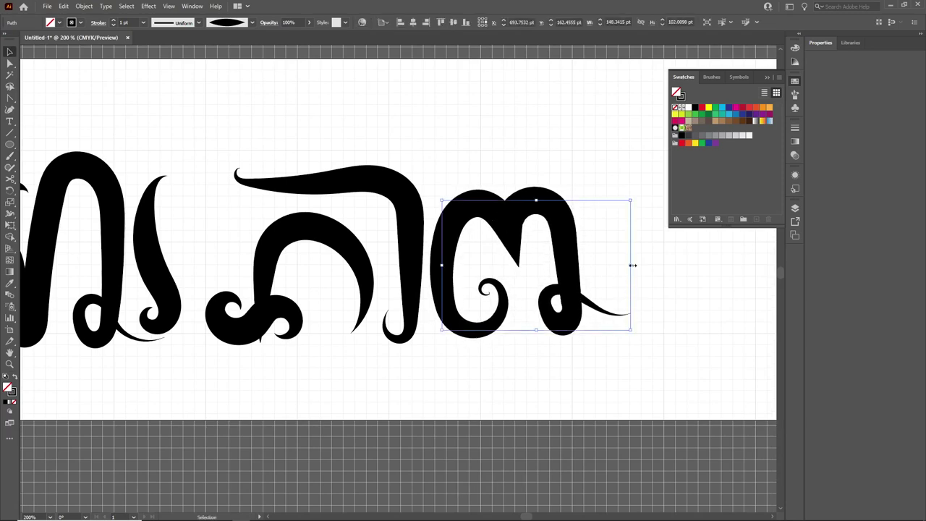
drag(632, 265, 604, 264)
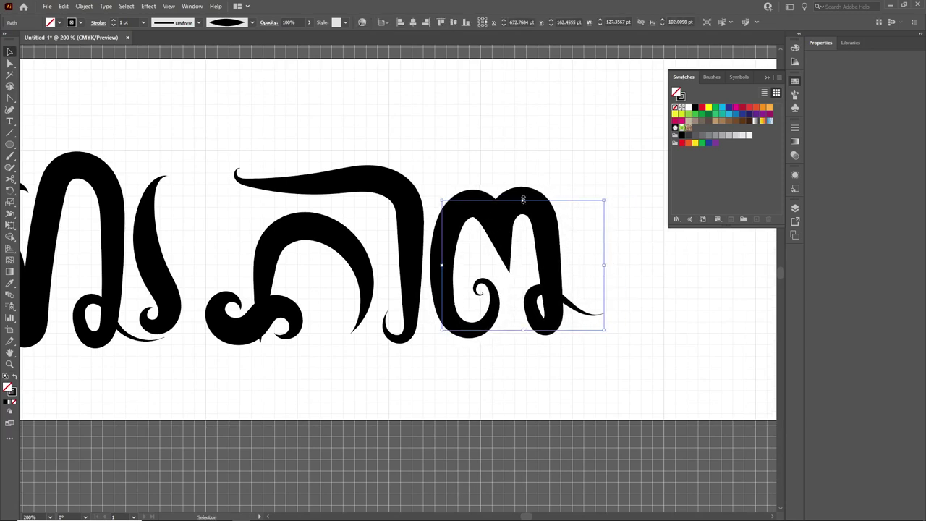
drag(523, 199, 523, 182)
drag(556, 262, 510, 259)
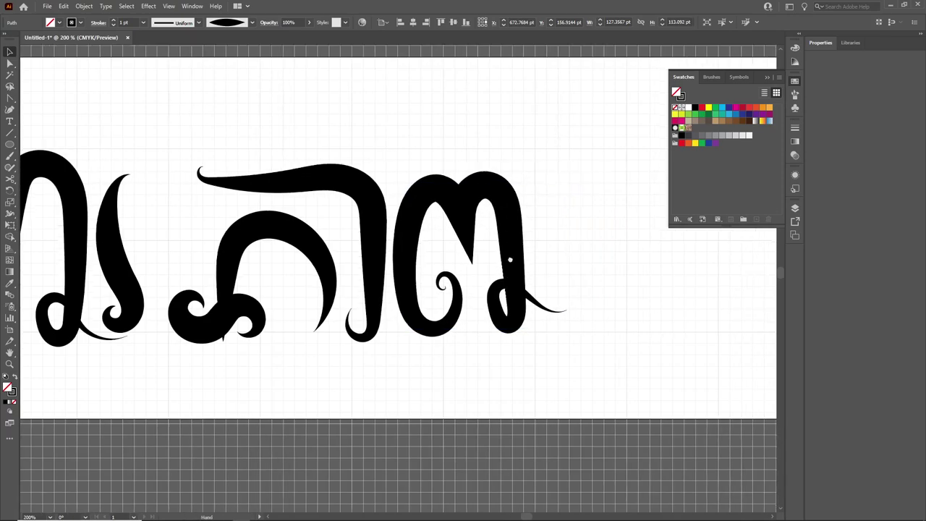
click(635, 268)
Narrow the ภ letter and move the looped letter left, closer to it.
key(ctrl+minus)
key(ctrl+minus)
key(ctrl+minus)
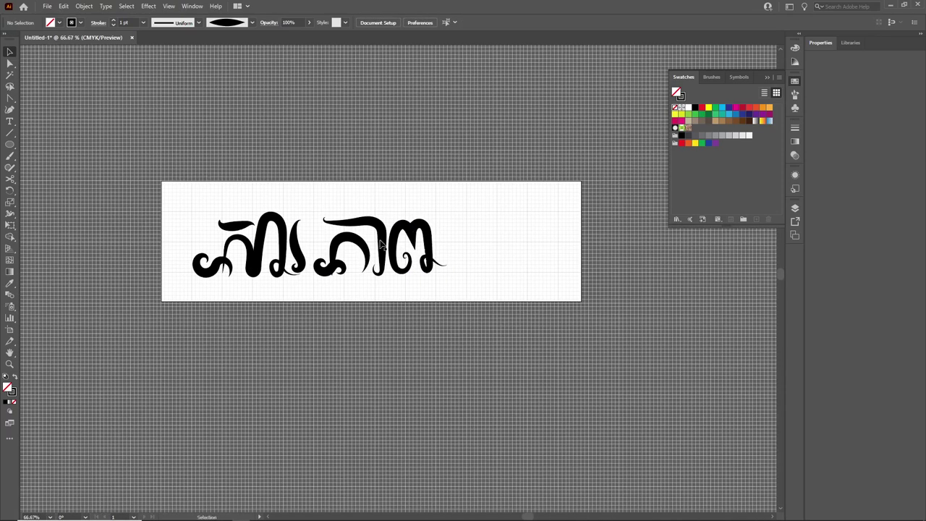
scroll(353, 246, up, 5)
click(417, 291)
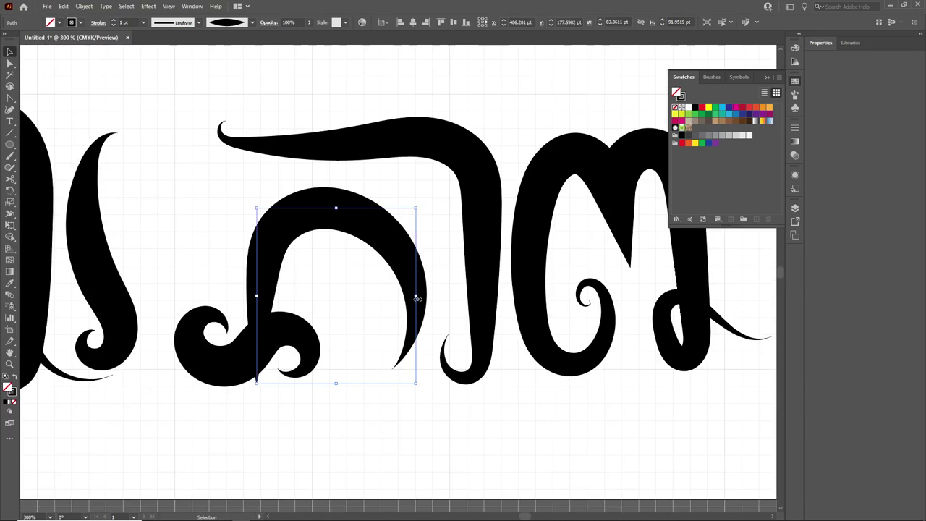
drag(417, 298, 399, 298)
drag(489, 293, 462, 290)
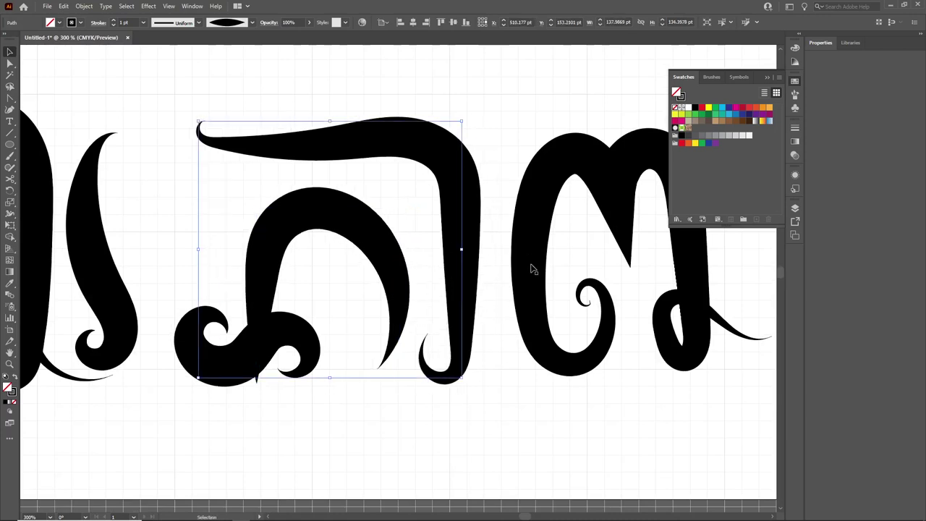
drag(531, 269, 512, 265)
scroll(512, 264, down, 3)
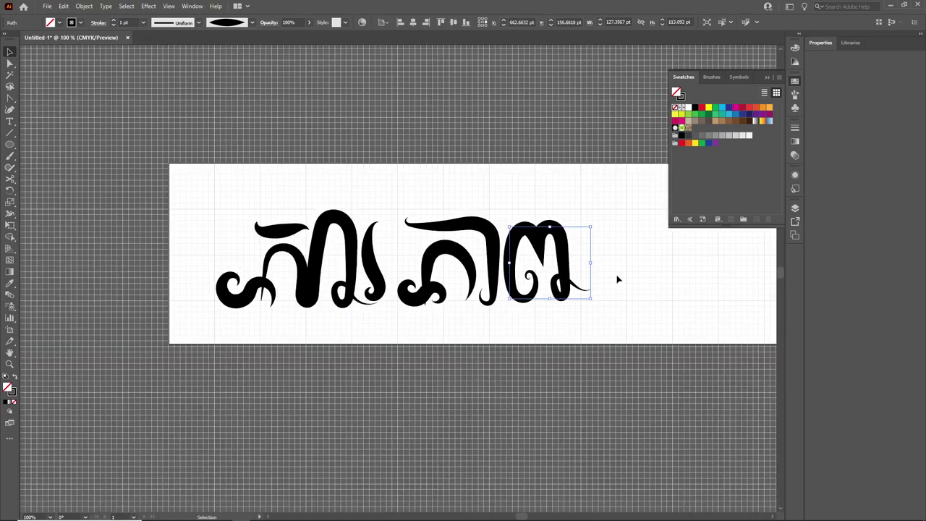
click(618, 279)
scroll(489, 255, right, 3)
scroll(482, 251, up, 1)
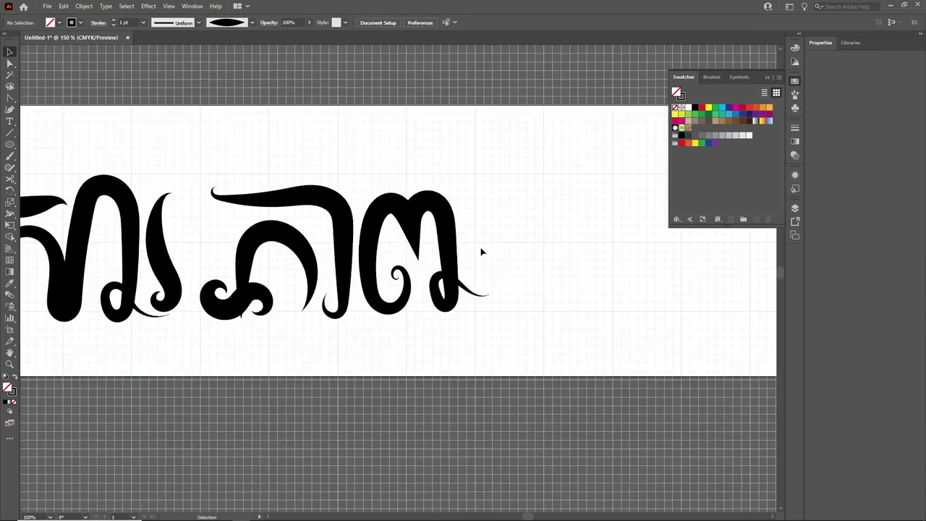
scroll(480, 251, right, 2)
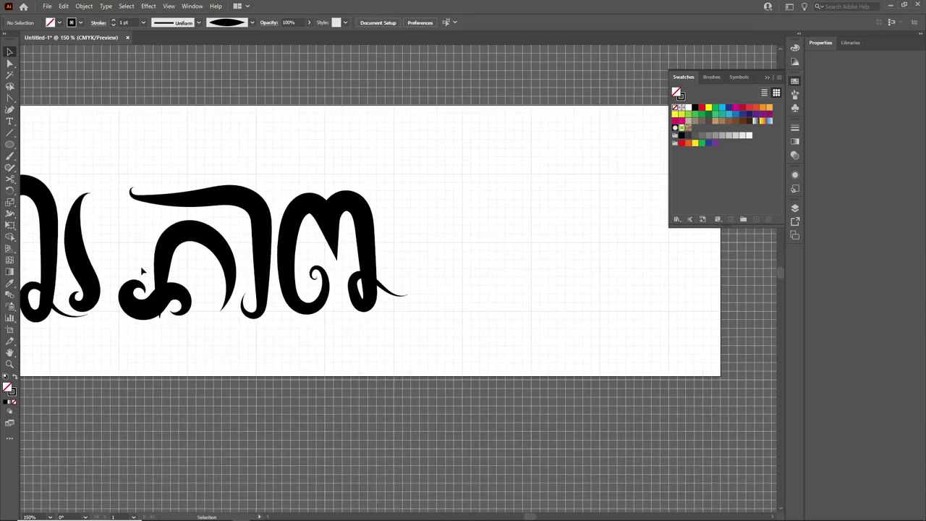
key(b)
Paint a small curl and an arch after the word, then undo both.
drag(417, 275, 432, 303)
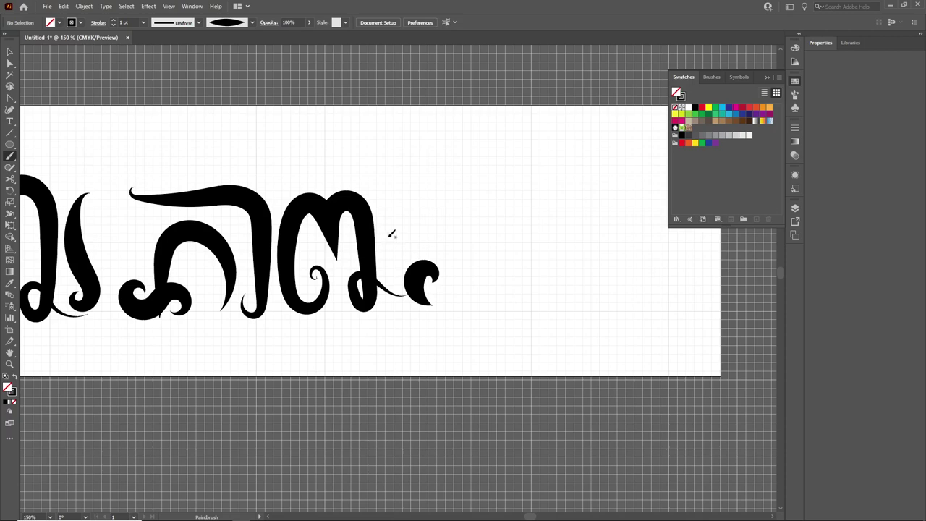
drag(396, 306, 485, 312)
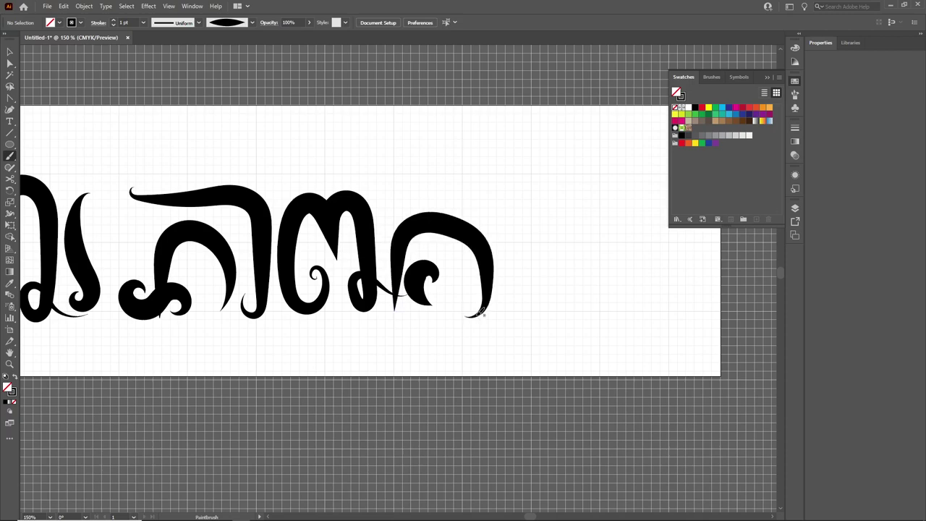
key(v)
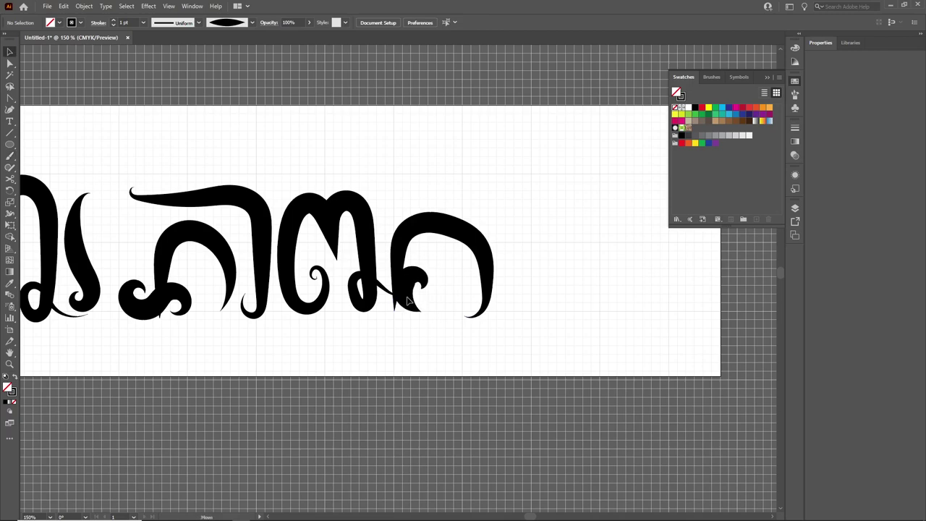
drag(409, 302, 447, 272)
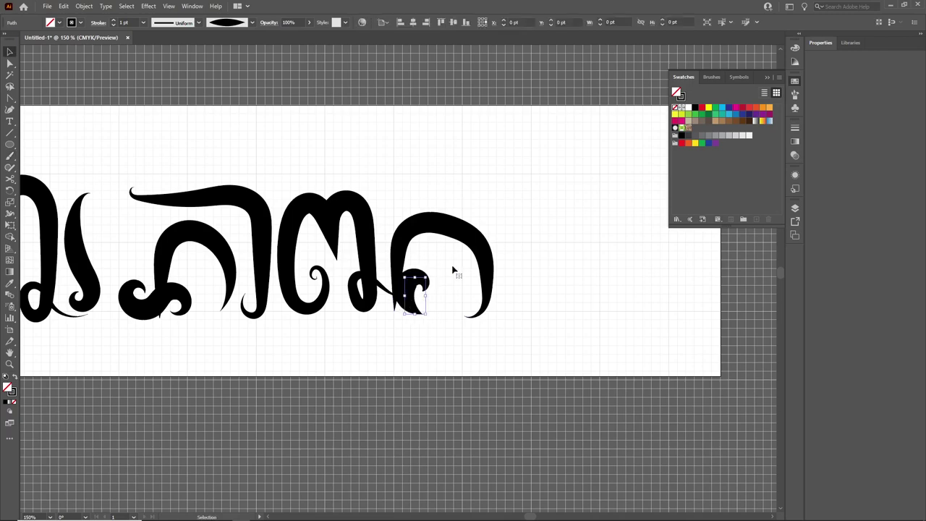
key(ctrl+z)
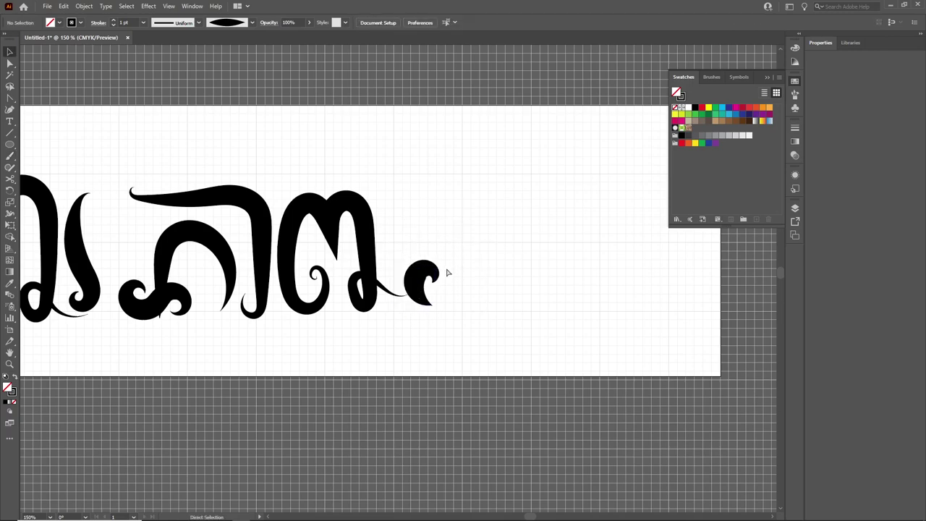
key(ctrl+z)
Try several curl strokes for the next letter with the brush, undoing the misdrawn ones.
key(b)
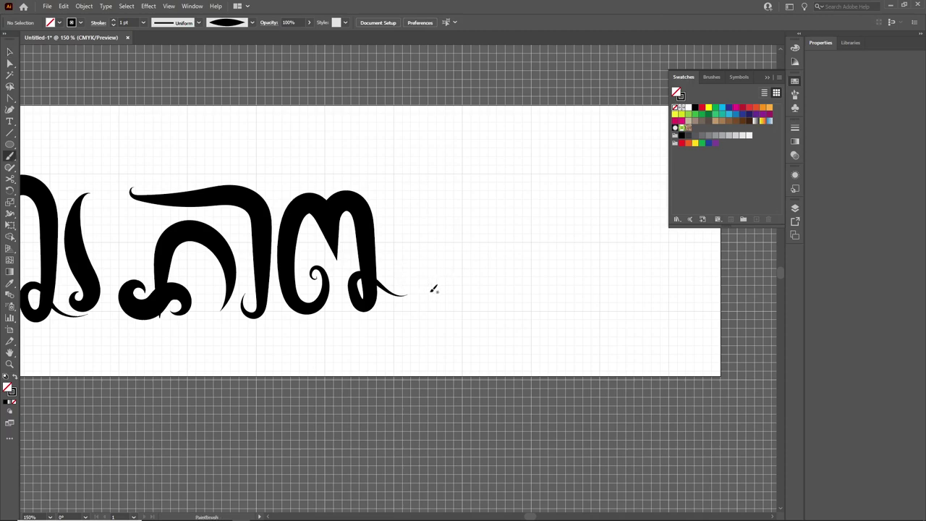
mouse_move(425, 279)
mouse_down()
mouse_move(402, 307)
mouse_move(477, 311)
mouse_up()
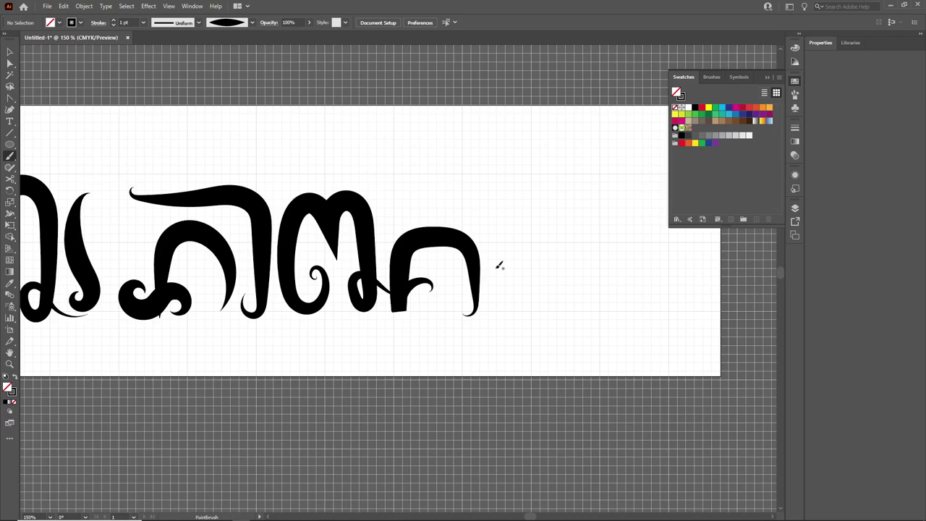
key(ctrl+z)
drag(439, 287, 439, 299)
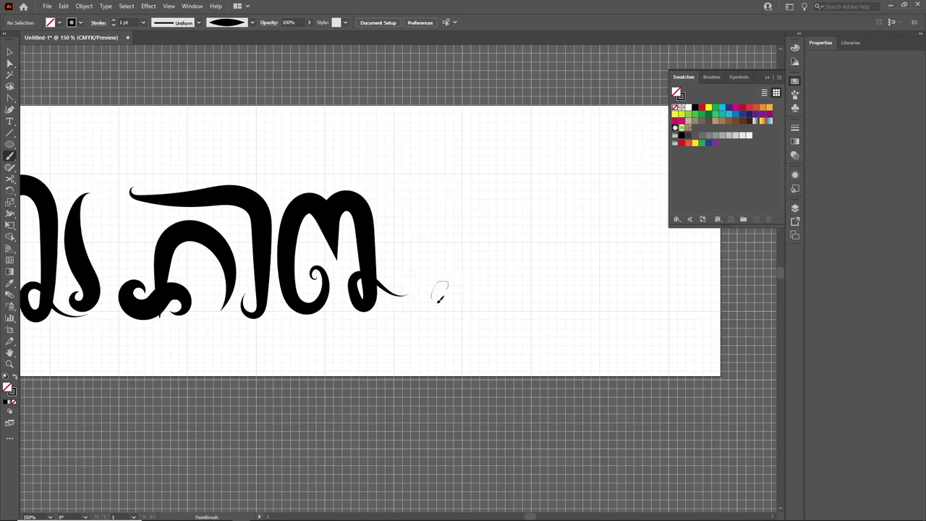
drag(491, 315, 493, 313)
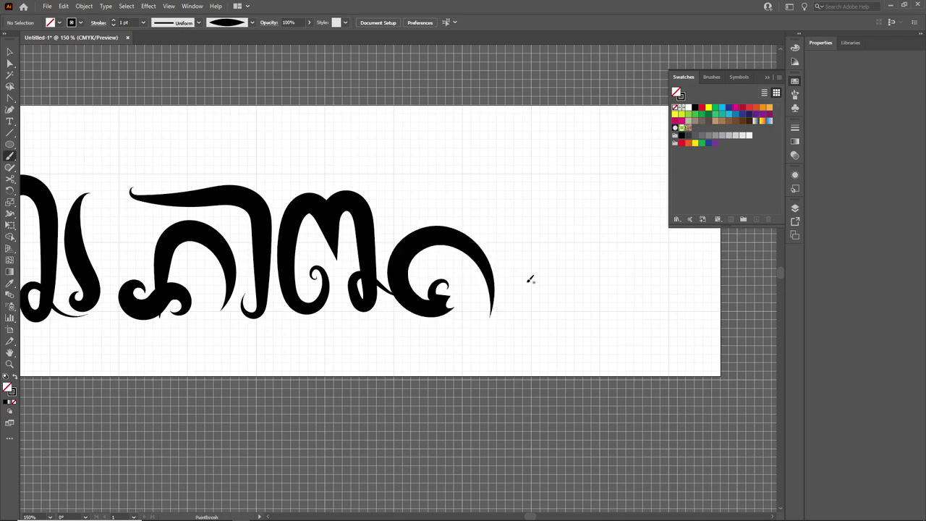
key(ctrl+z)
drag(465, 280, 434, 303)
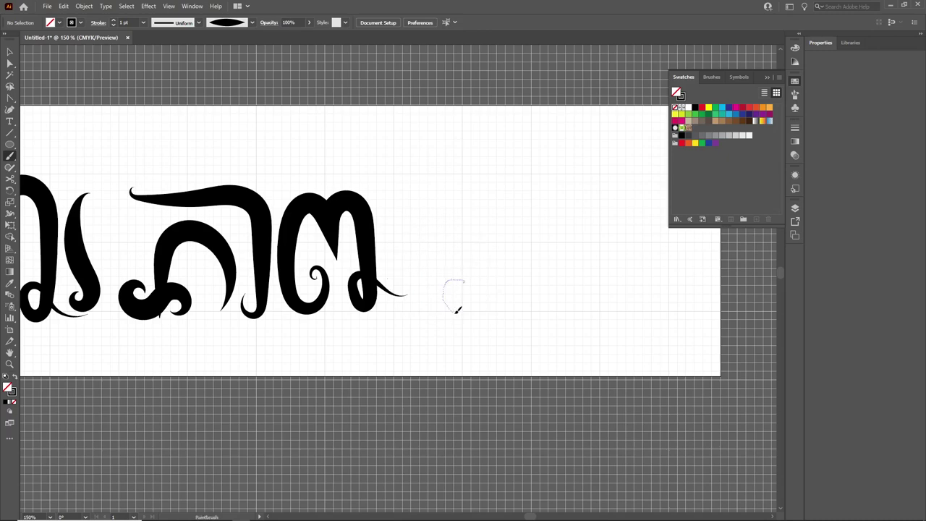
drag(515, 256, 528, 310)
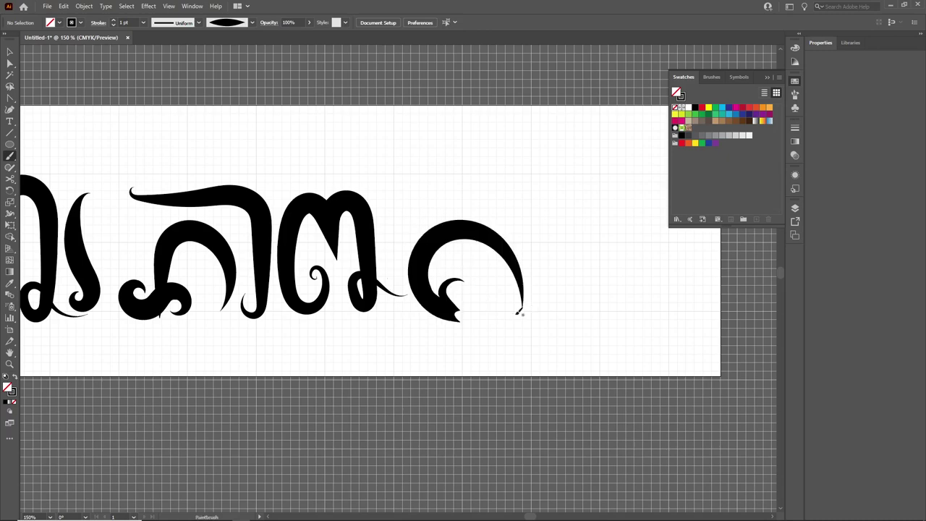
key(ctrl+z)
Paint a small curl with a rising arch, and a tapered underline ending in a curl.
drag(460, 297, 472, 320)
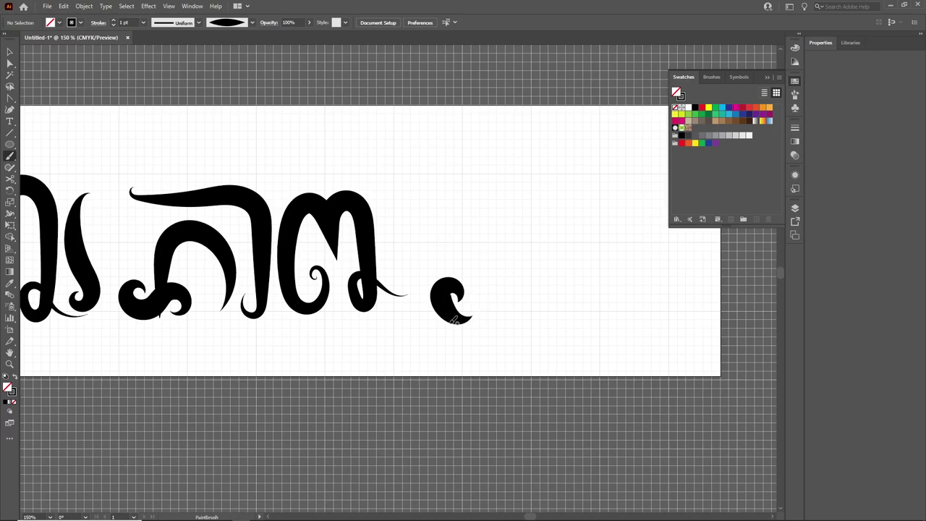
drag(430, 297, 427, 253)
drag(530, 309, 531, 310)
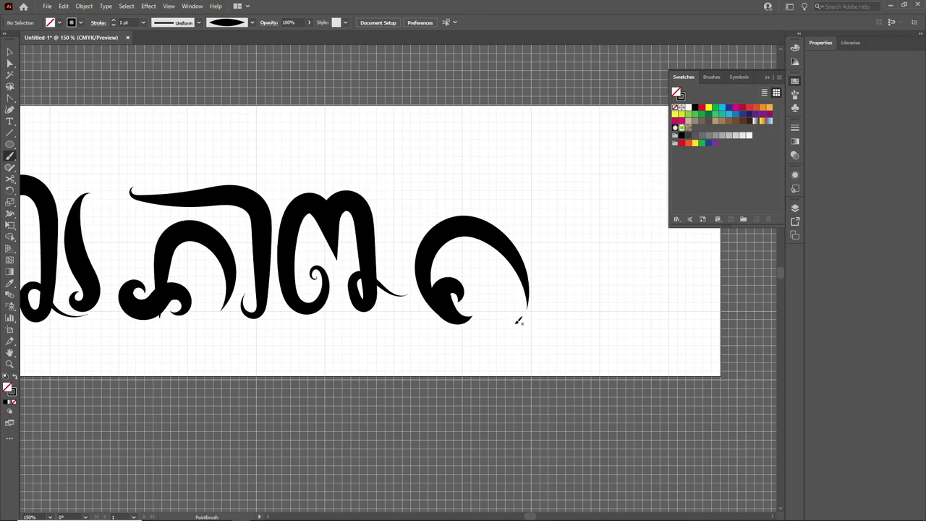
mouse_move(557, 387)
mouse_down()
mouse_move(569, 382)
mouse_move(420, 349)
mouse_up()
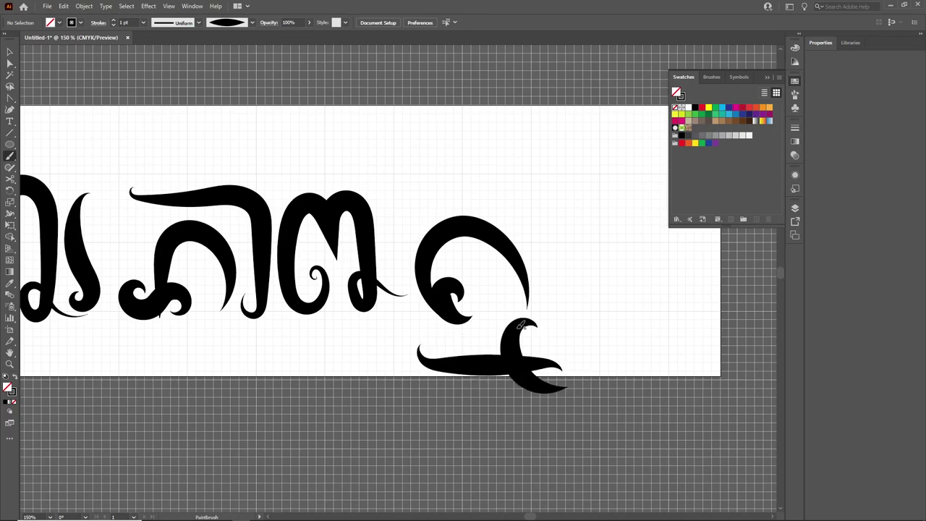
key(ctrl+z)
key(ctrl+z)
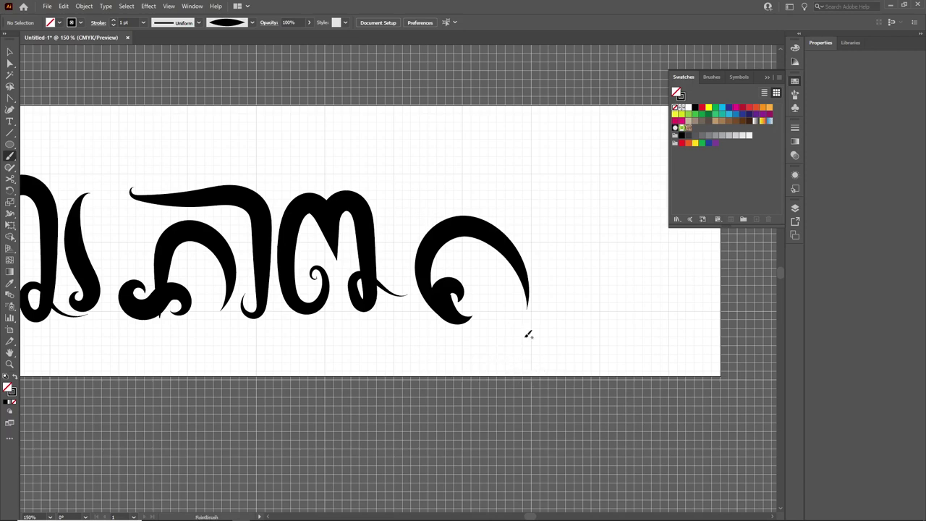
mouse_move(519, 327)
mouse_down()
mouse_move(544, 362)
mouse_move(531, 347)
mouse_move(349, 331)
mouse_up()
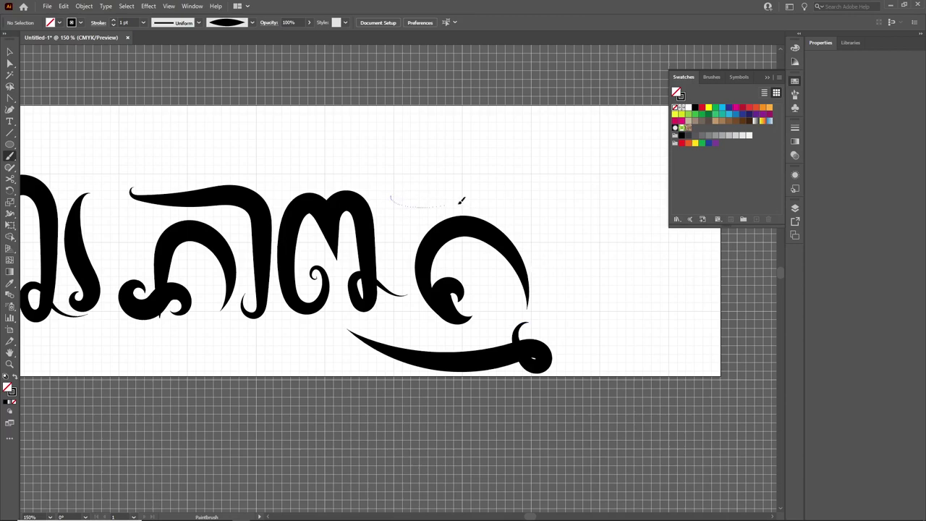
Paint a stroke above the last letter and the curling glyph right of the word.
drag(461, 201, 536, 208)
scroll(492, 217, right, 3)
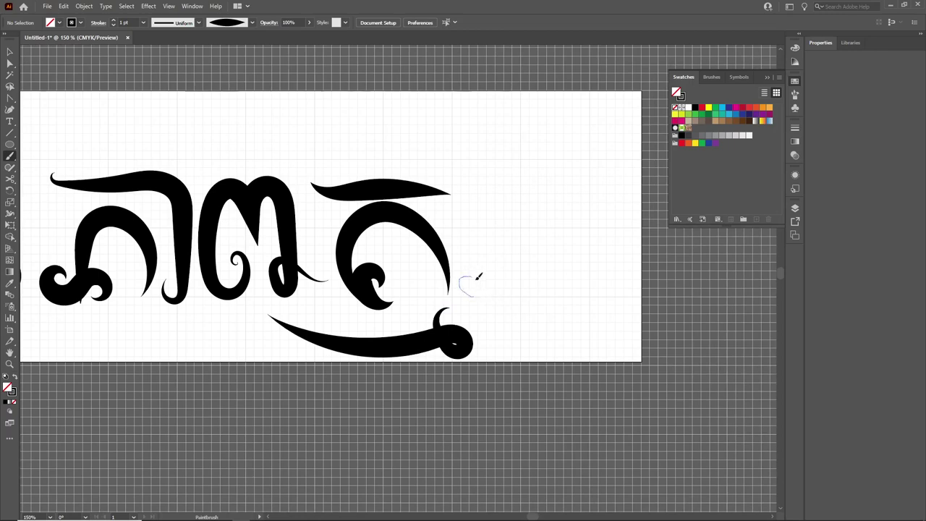
mouse_move(477, 277)
mouse_down()
mouse_move(513, 293)
mouse_move(494, 237)
mouse_up()
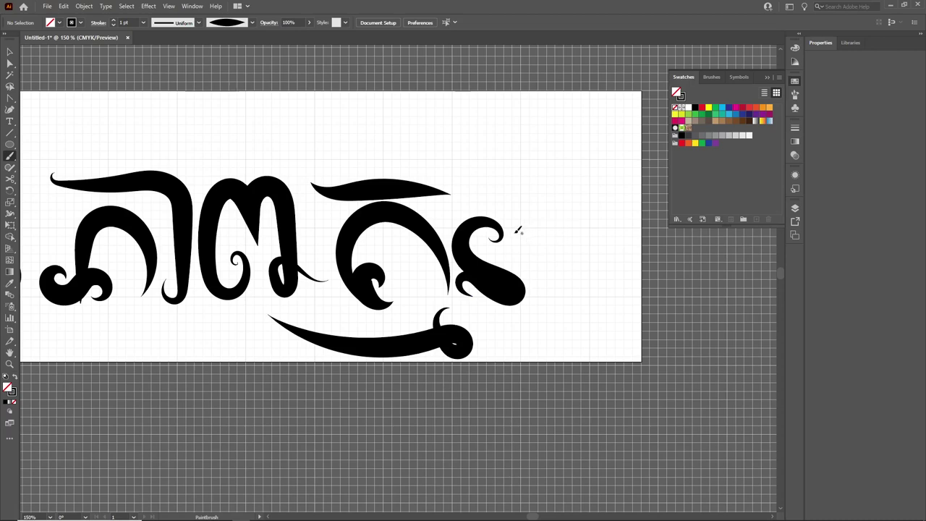
key(ctrl+z)
mouse_move(484, 296)
mouse_down()
mouse_move(525, 292)
mouse_move(501, 224)
mouse_up()
scroll(525, 230, down, 2)
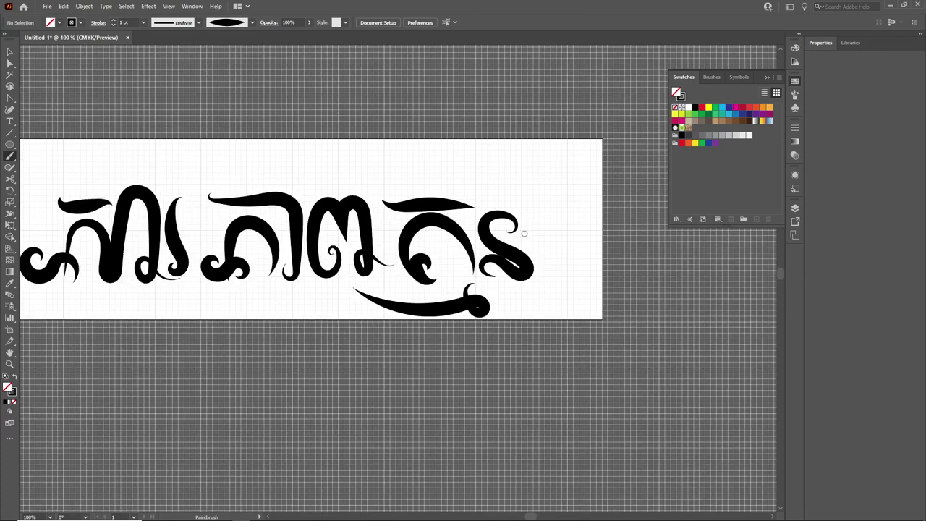
scroll(526, 230, up, 2)
drag(470, 190, 519, 188)
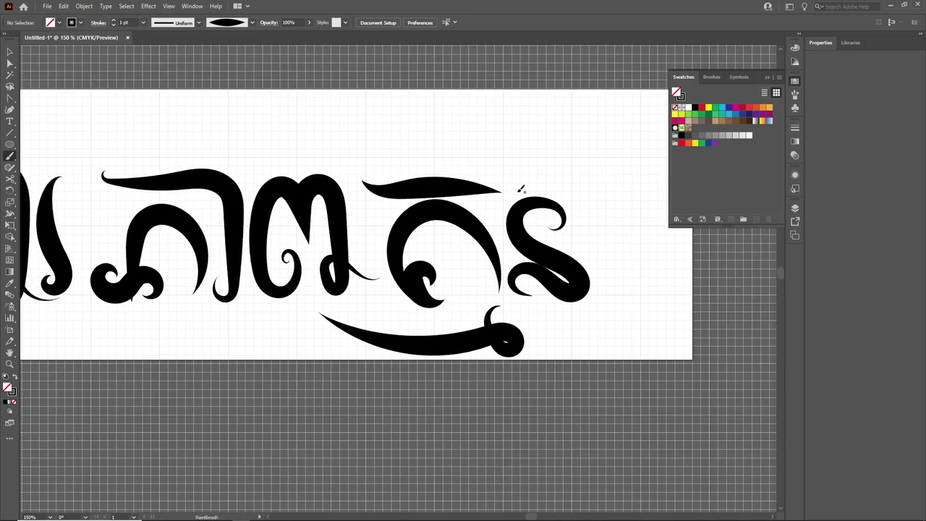
Move the final curled glyph closer to the rest of the word.
key(v)
drag(535, 248, 531, 246)
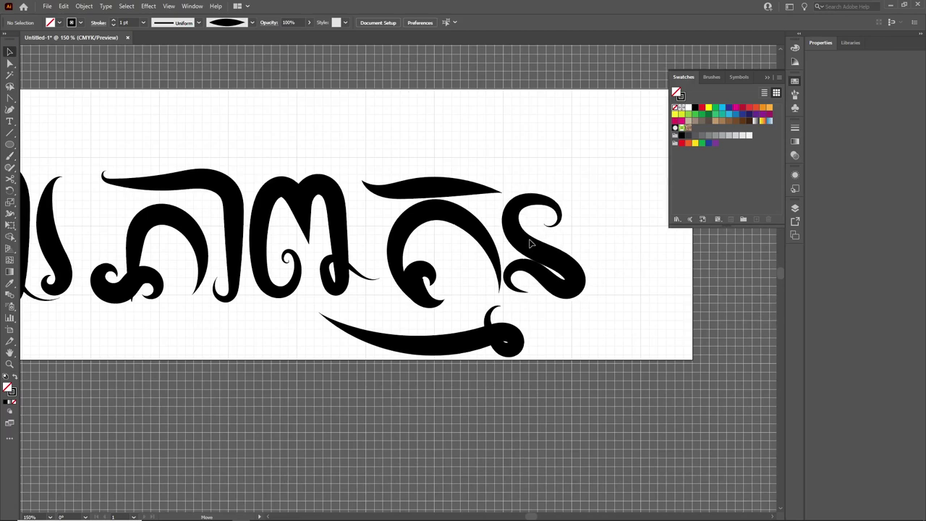
click(484, 259)
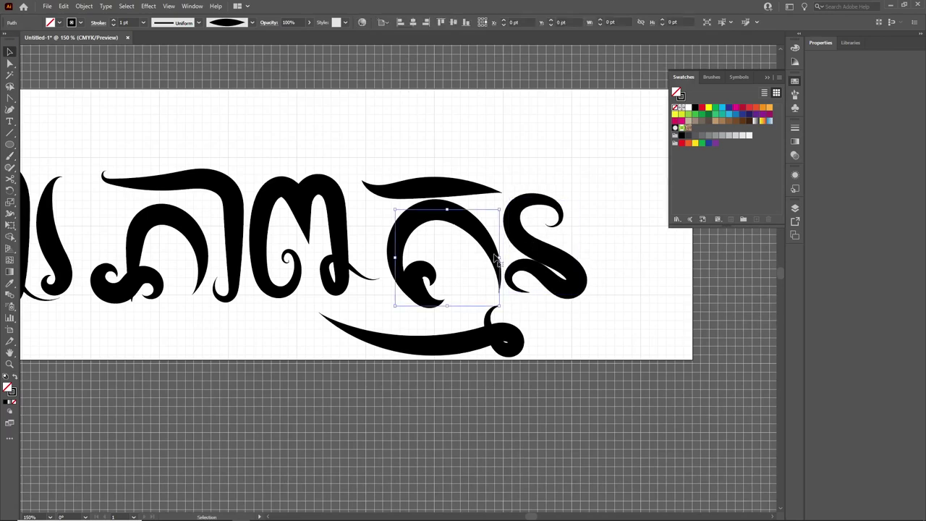
click(433, 300)
click(528, 298)
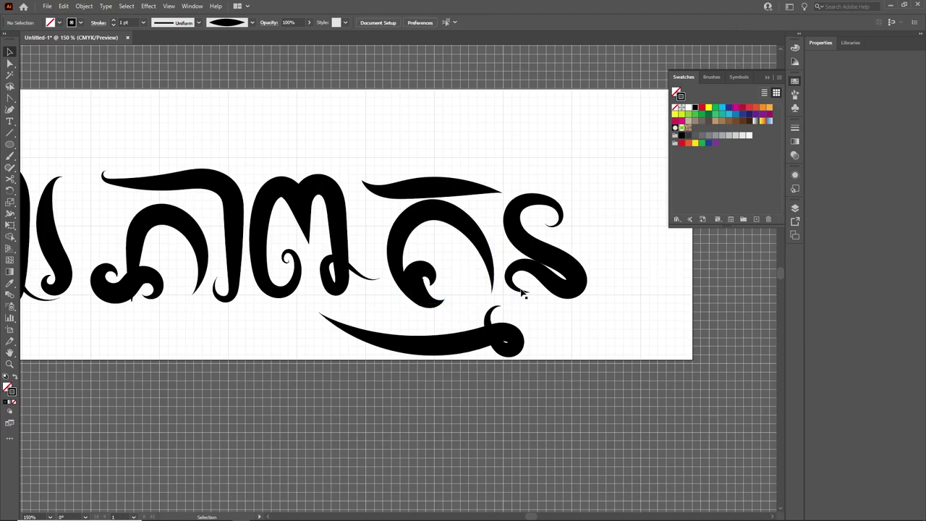
scroll(523, 293, down, 1)
alt+scroll(518, 285, down, 2)
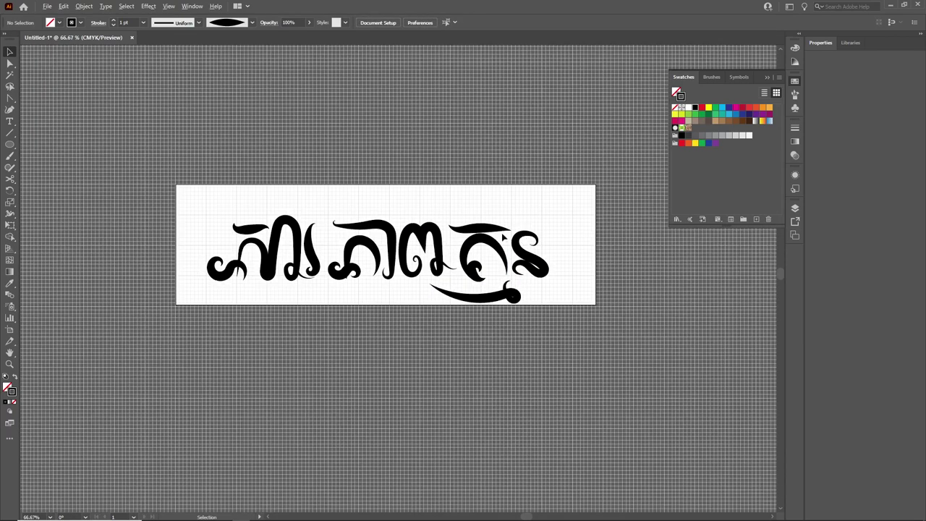
mouse_move(527, 258)
mouse_down()
mouse_move(478, 255)
mouse_move(512, 253)
mouse_up()
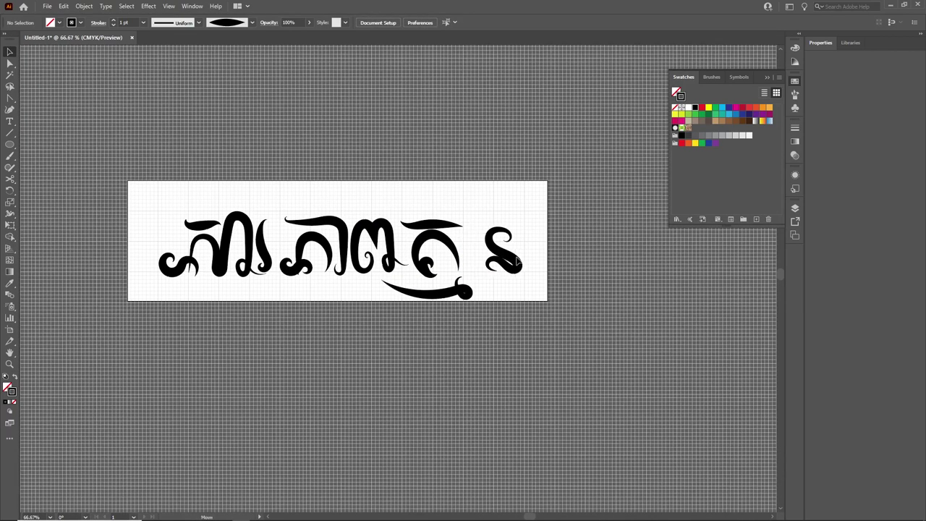
click(448, 227)
Delete the hook-shaped top stroke and shift all the glyphs left on the artboard.
click(452, 230)
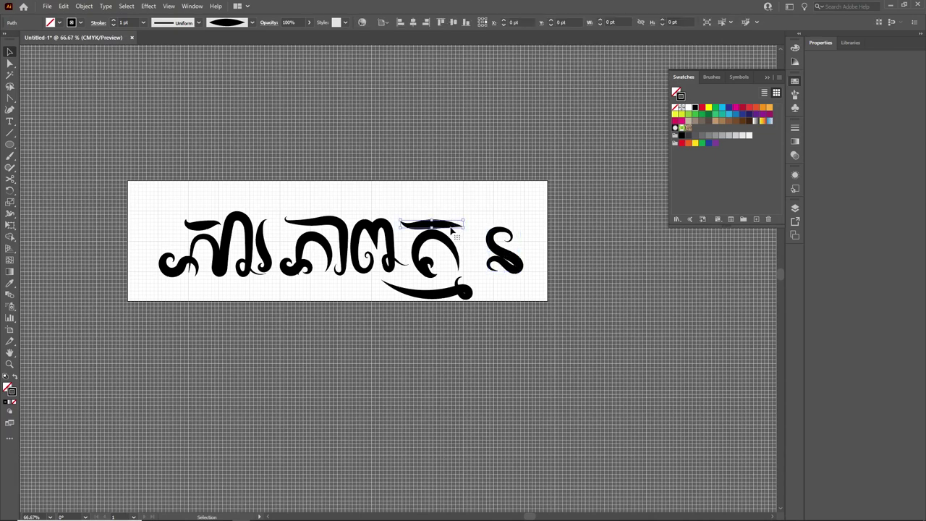
key(Delete)
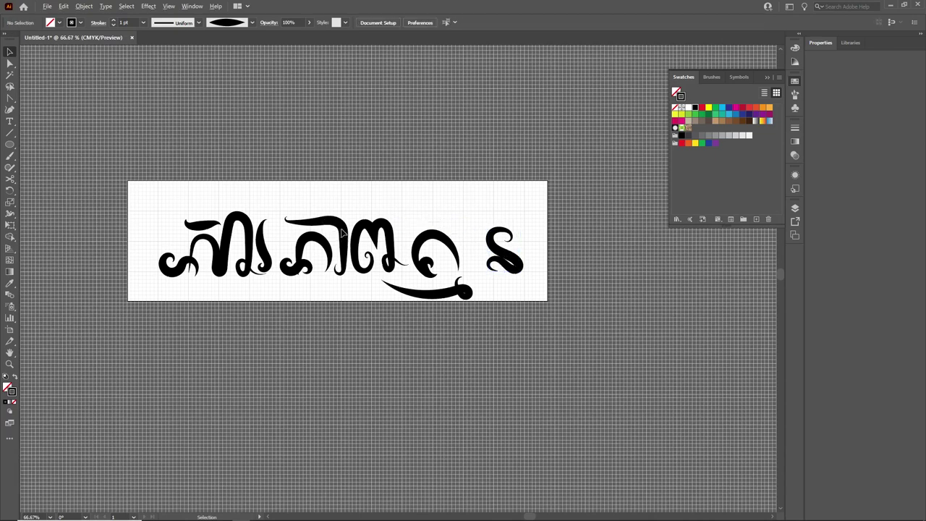
mouse_move(343, 230)
mouse_down()
mouse_move(464, 230)
mouse_move(483, 255)
mouse_up()
drag(151, 201, 524, 301)
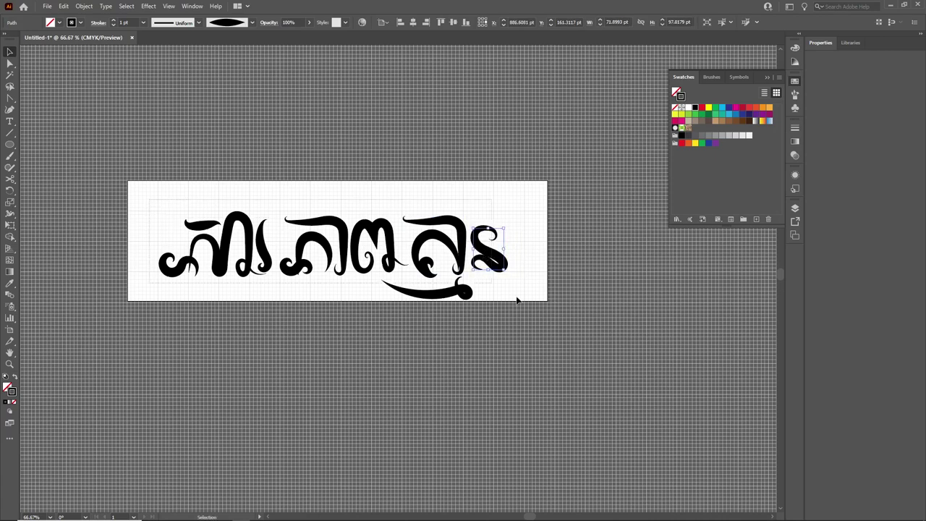
drag(484, 265, 453, 265)
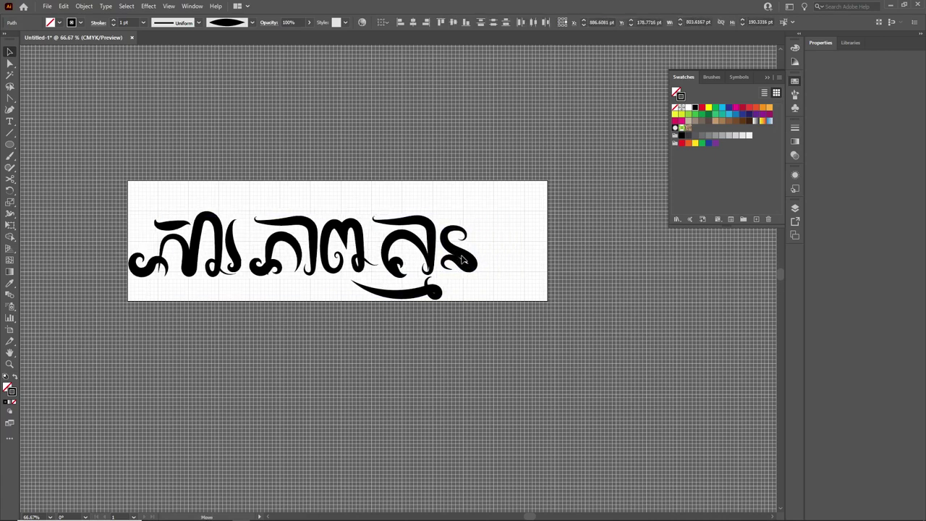
click(563, 269)
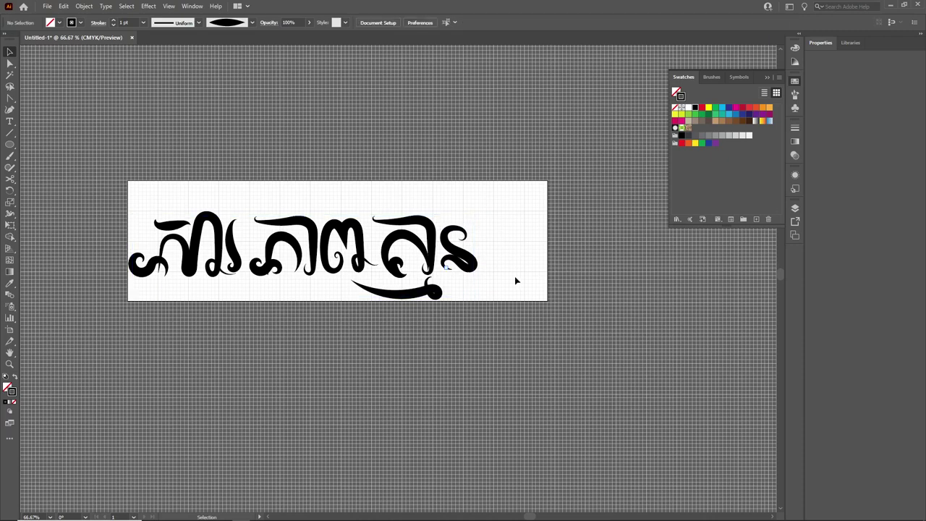
scroll(328, 244, up, 1)
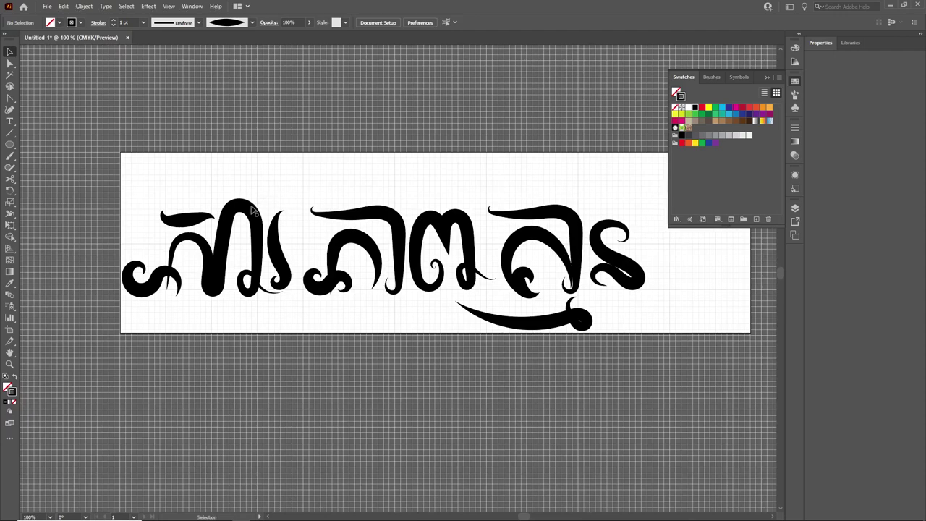
Try reshaping the tall arched glyph near the start, undoing the distortions.
scroll(250, 211, up, 4)
click(223, 222)
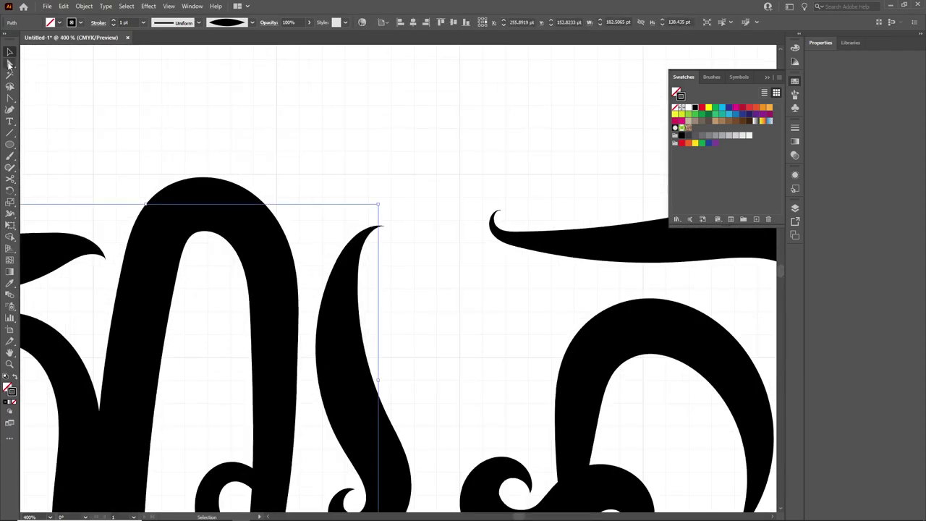
click(10, 63)
click(9, 99)
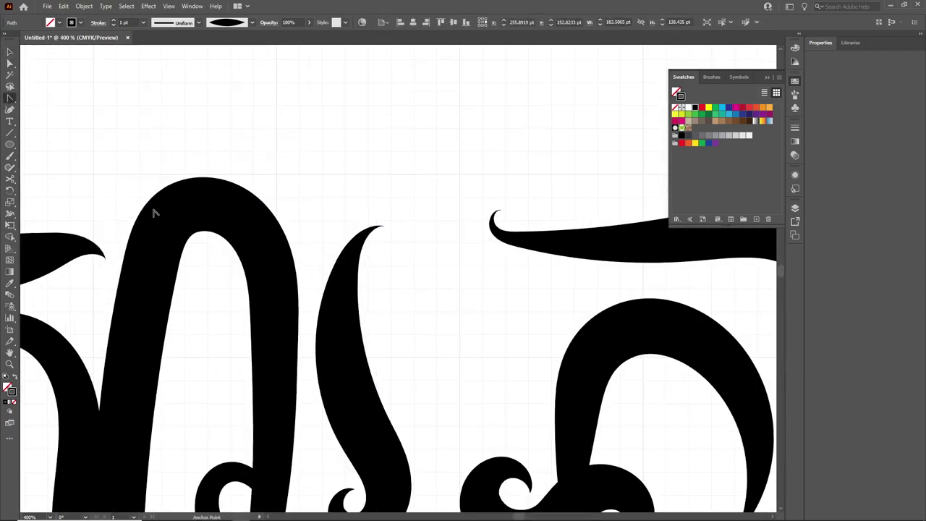
drag(155, 208, 252, 244)
key(ctrl+z)
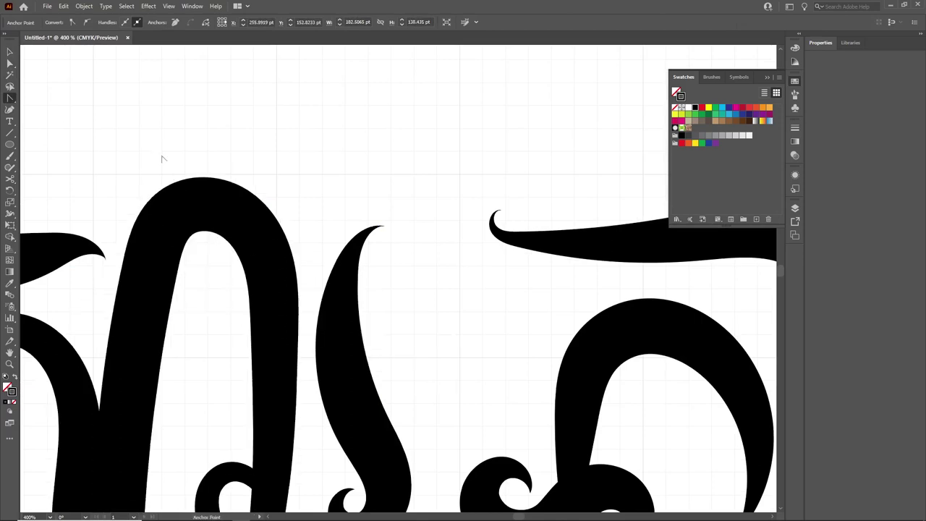
click(10, 65)
click(239, 217)
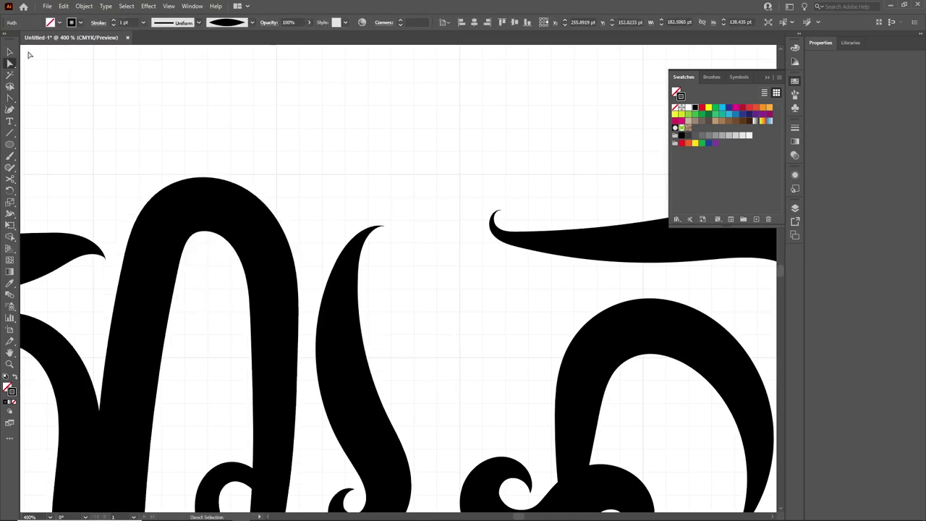
click(12, 51)
scroll(151, 169, down, 3)
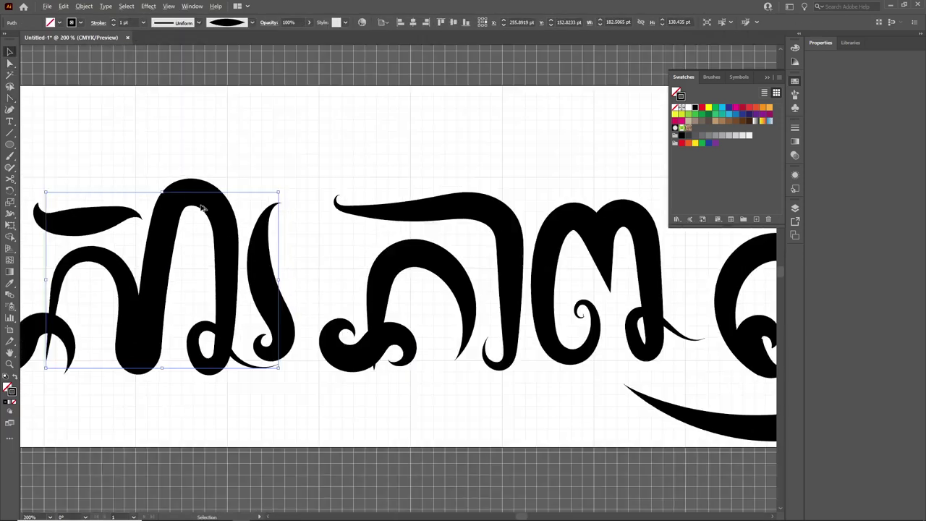
scroll(286, 203, up, 1)
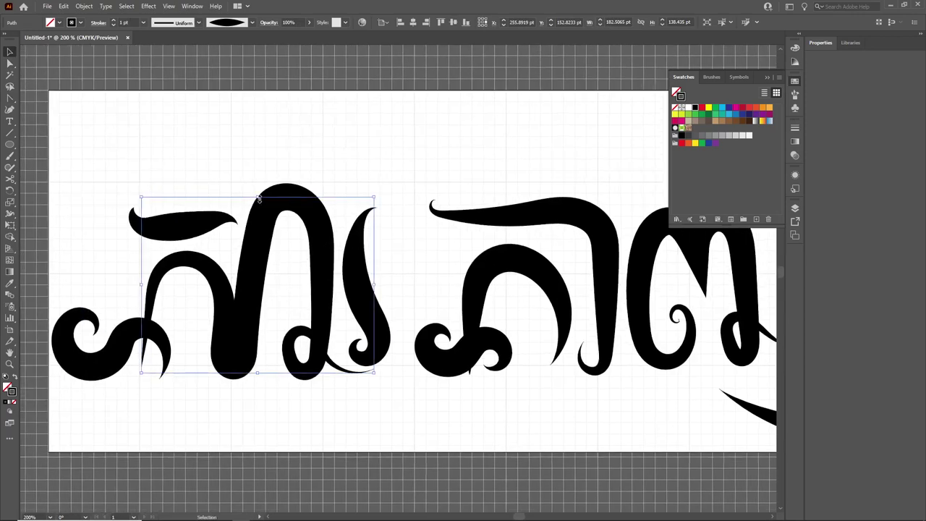
key(a)
key(ctrl+z)
Lower the tall glyph's arch top and delete the accent stroke above the left glyph.
click(241, 159)
click(302, 212)
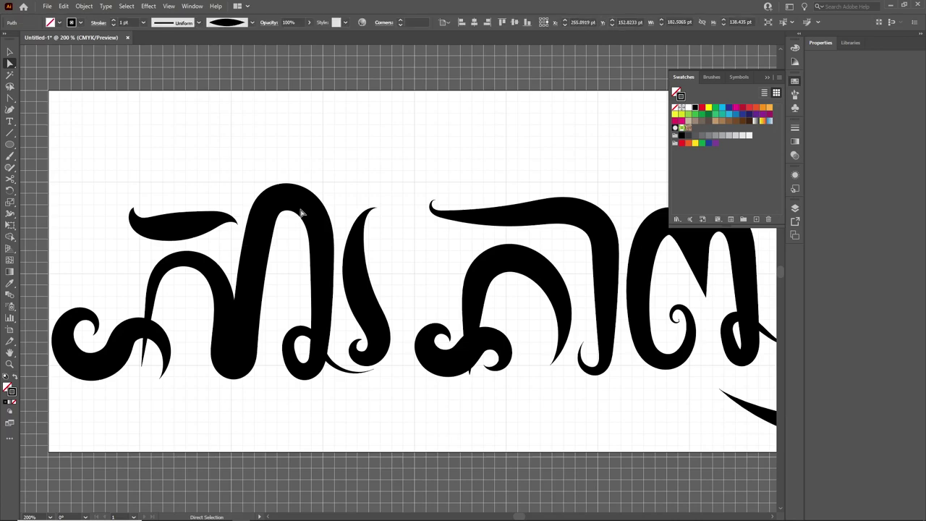
click(337, 252)
key(Down)
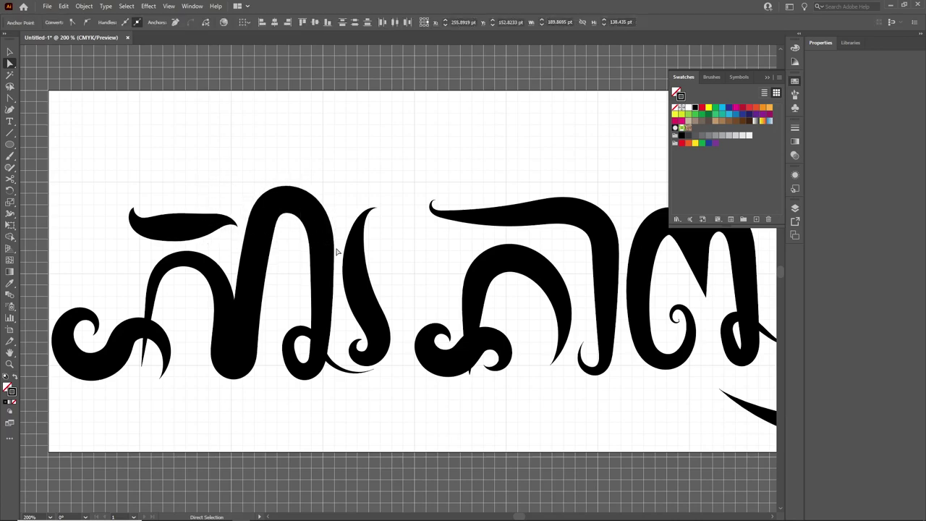
key(Down)
key(Down)
key(Down)
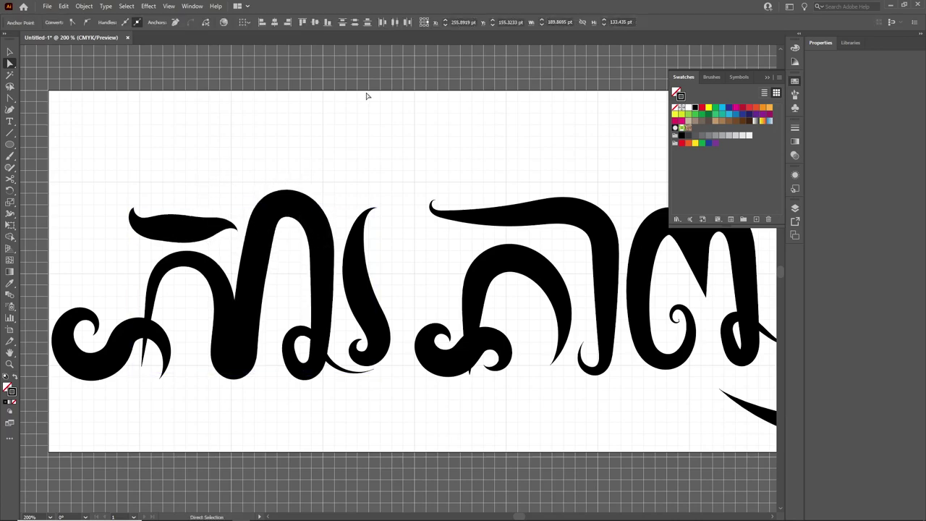
click(239, 250)
key(Delete)
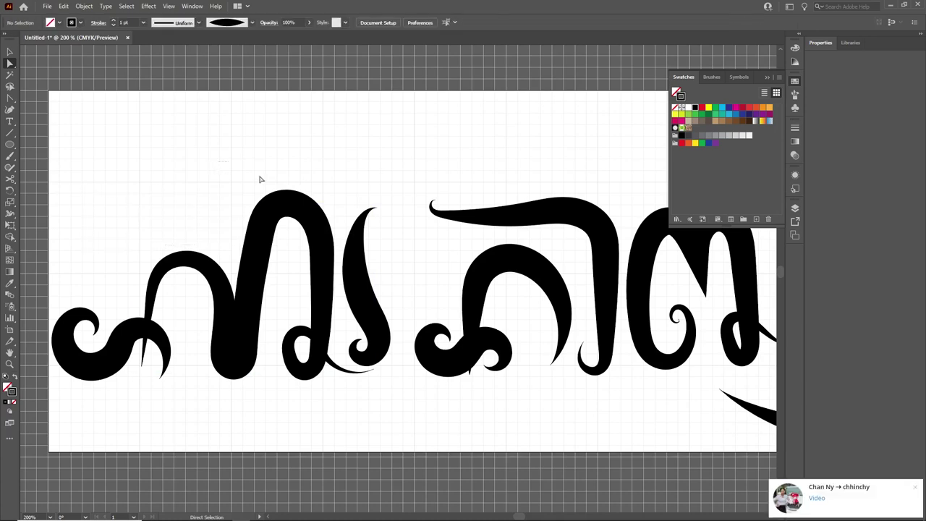
click(331, 246)
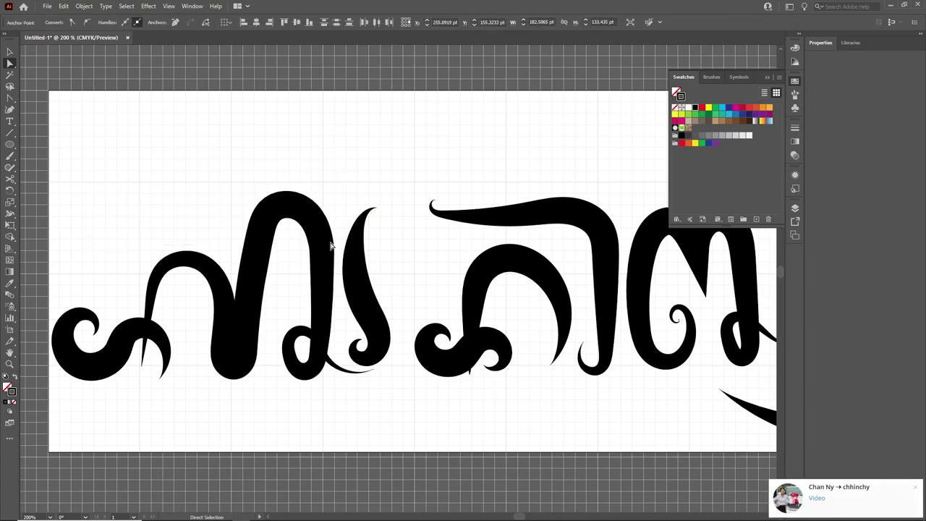
key(Down)
key(Down)
key(Down)
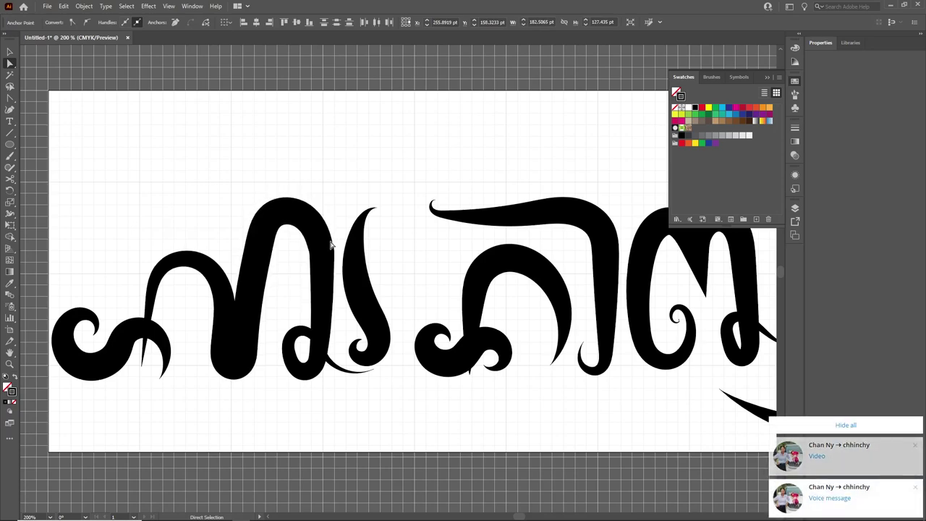
click(182, 262)
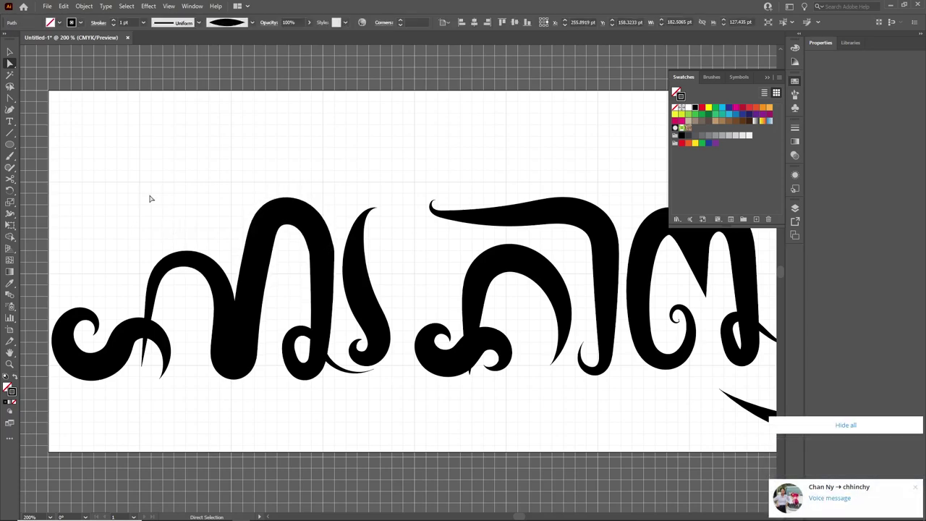
Delete the top tail stroke over the third letter.
drag(431, 257, 302, 244)
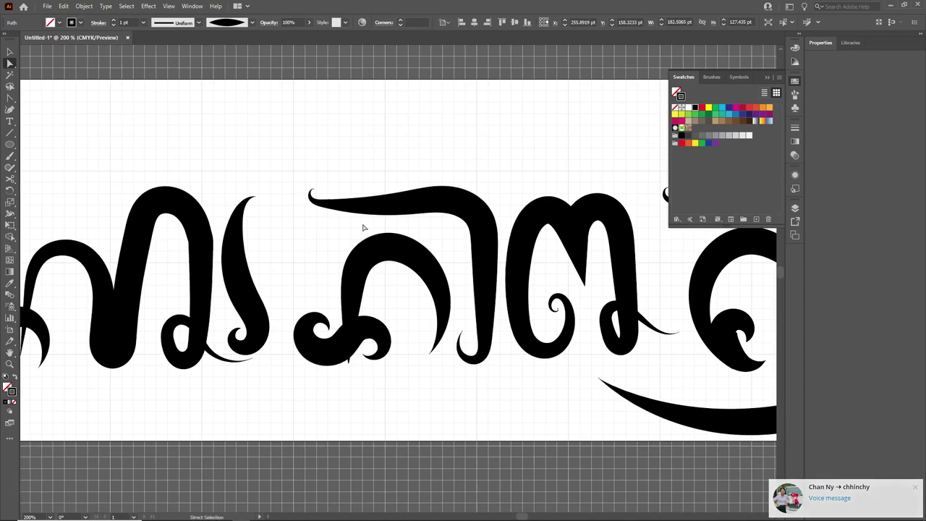
scroll(364, 227, up, 1)
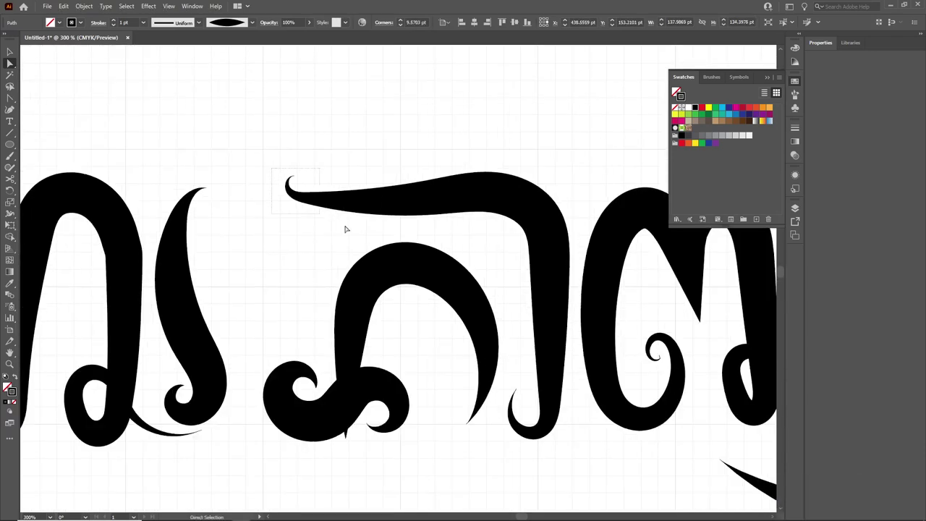
click(332, 204)
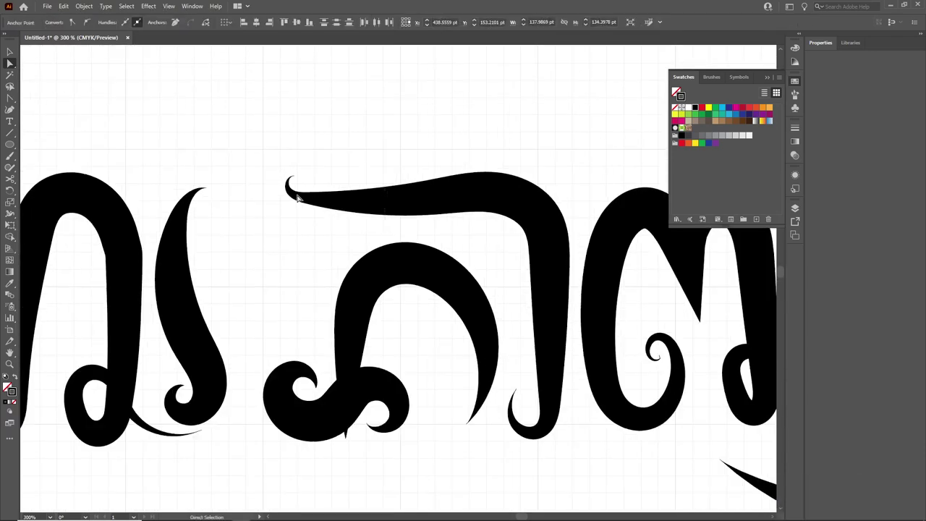
key(Delete)
key(ctrl+z)
click(530, 221)
key(Delete)
Delete the right letter's inner loop stroke, keeping only its small curl.
scroll(446, 289, down, 3)
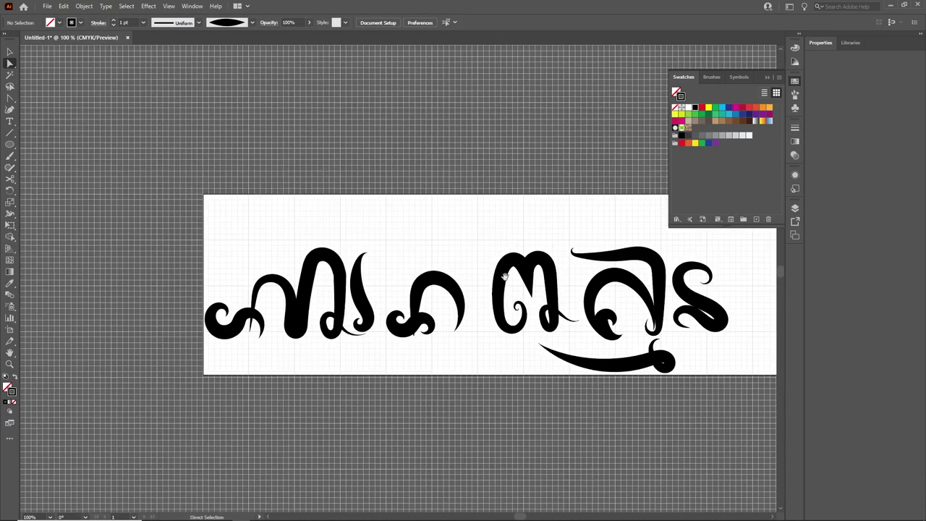
scroll(550, 281, up, 1)
click(563, 266)
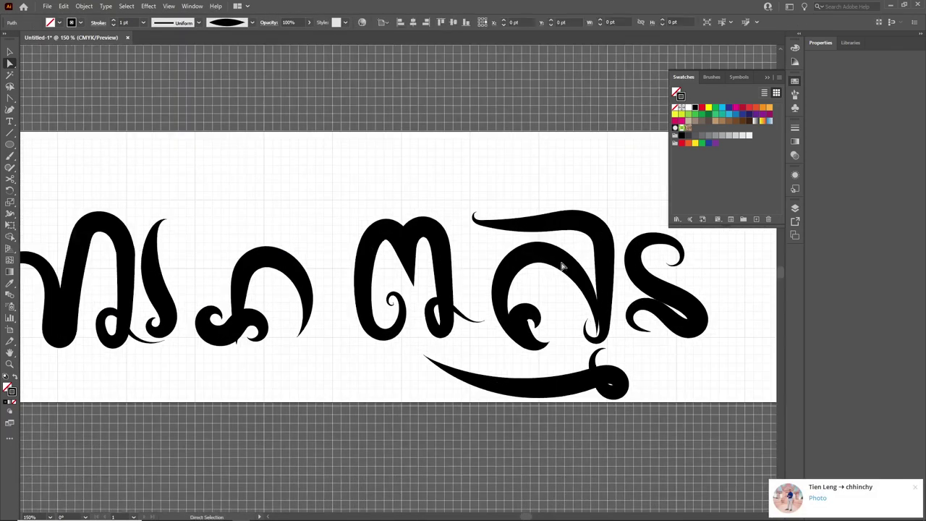
key(Delete)
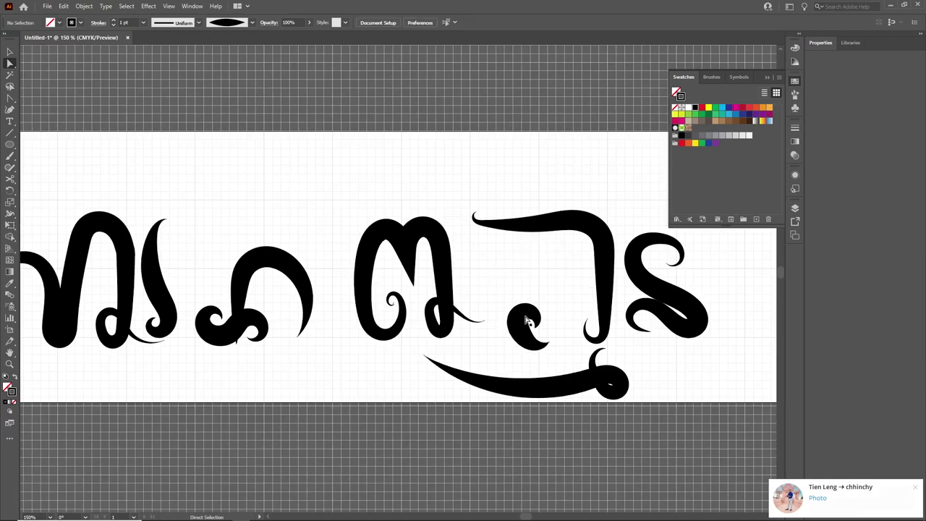
click(526, 322)
scroll(434, 283, left, 3)
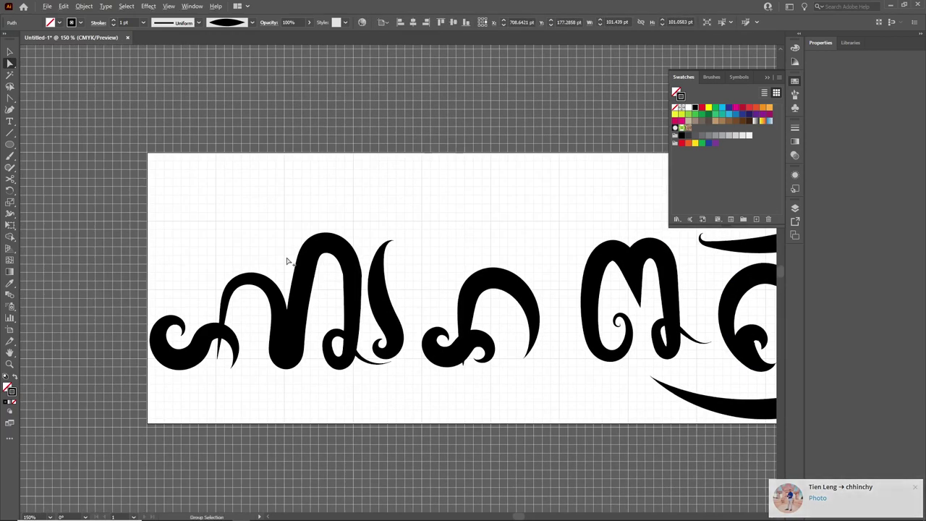
scroll(286, 260, up, 1)
Paint a curled top stroke on the first letter with the art brush.
click(10, 156)
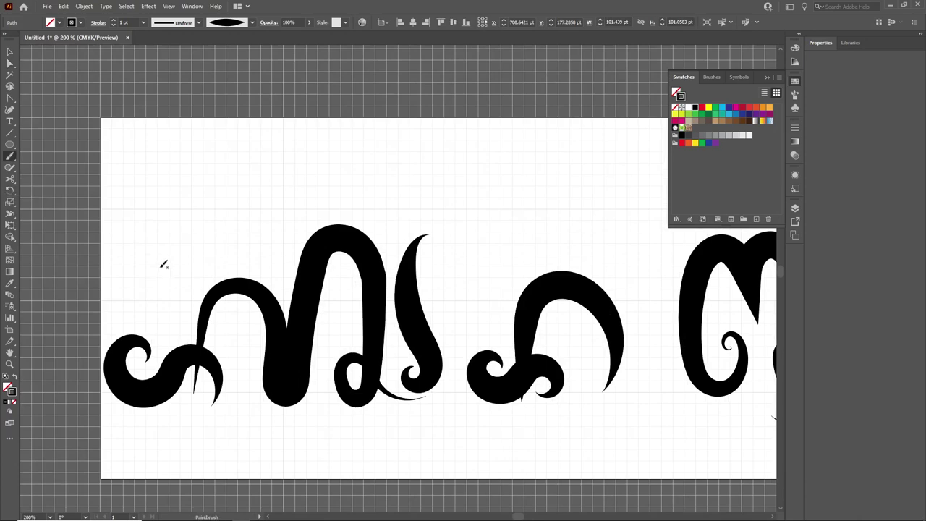
mouse_move(302, 265)
mouse_down()
mouse_move(154, 258)
mouse_move(283, 225)
mouse_up()
key(ctrl+z)
key(ctrl+z)
key(ctrl+z)
drag(265, 269, 266, 269)
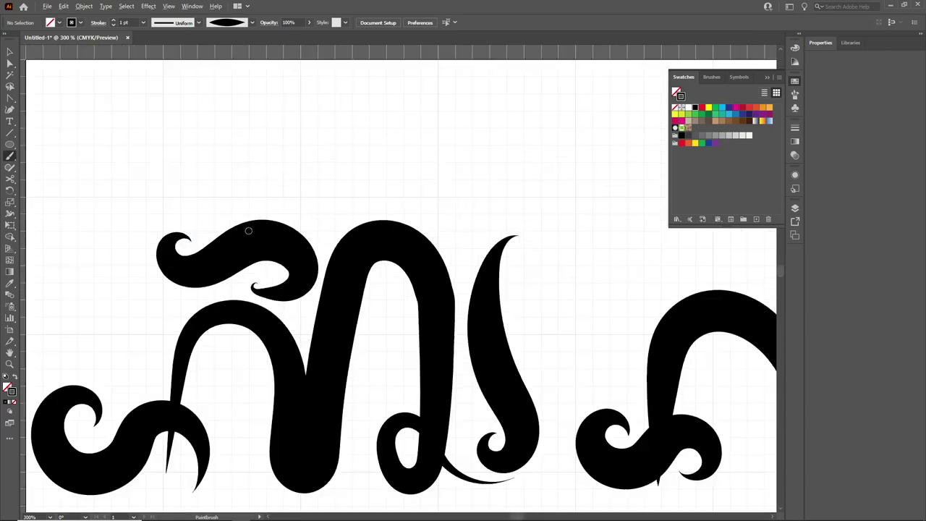
scroll(265, 233, up, 1)
drag(265, 233, 133, 201)
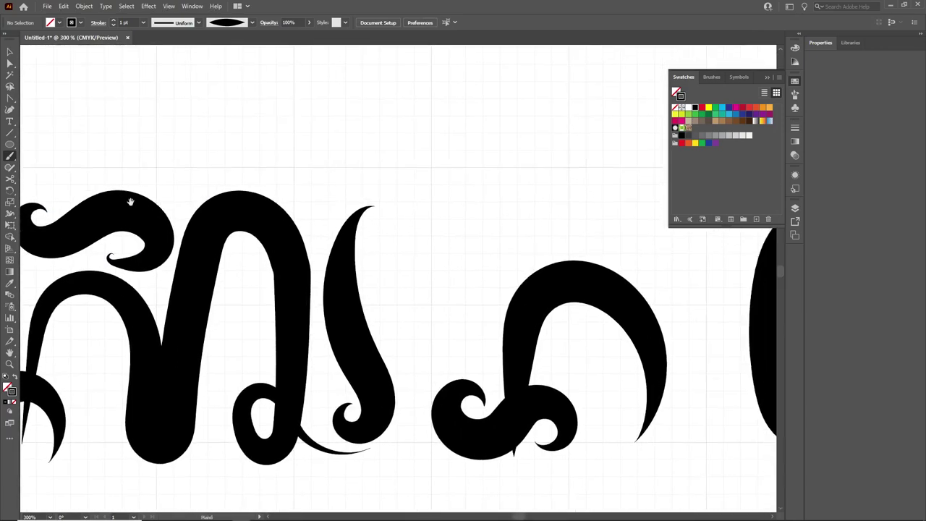
scroll(132, 200, down, 2)
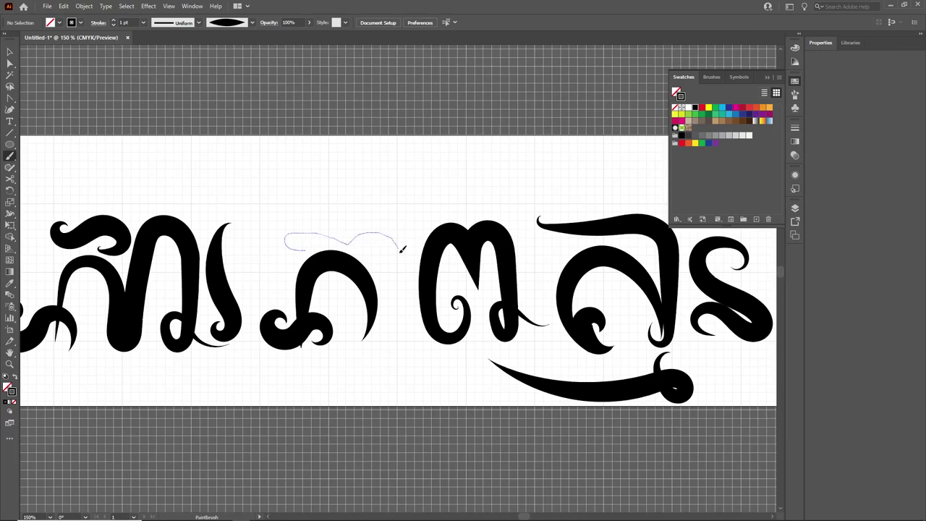
Paint an arching top stroke over the middle letter, redoing the too-long attempt.
drag(403, 337, 398, 337)
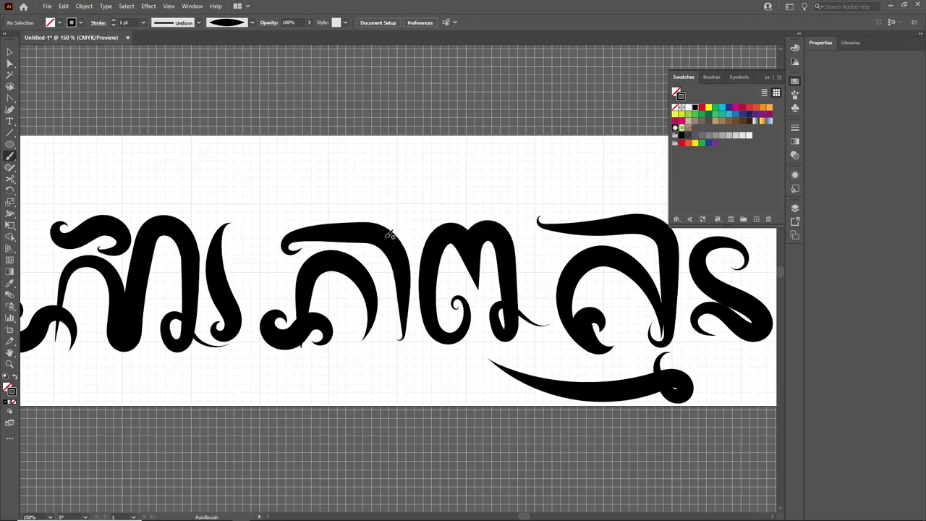
key(ctrl+z)
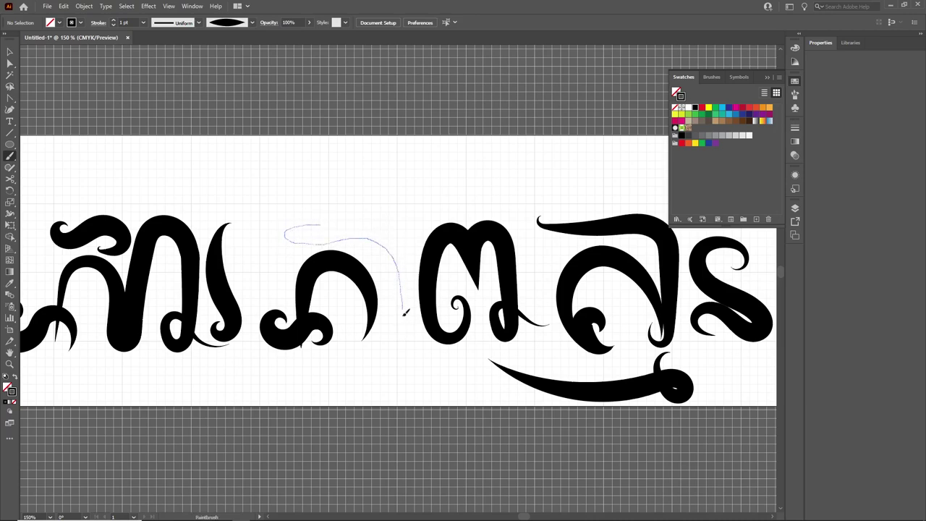
drag(406, 311, 406, 338)
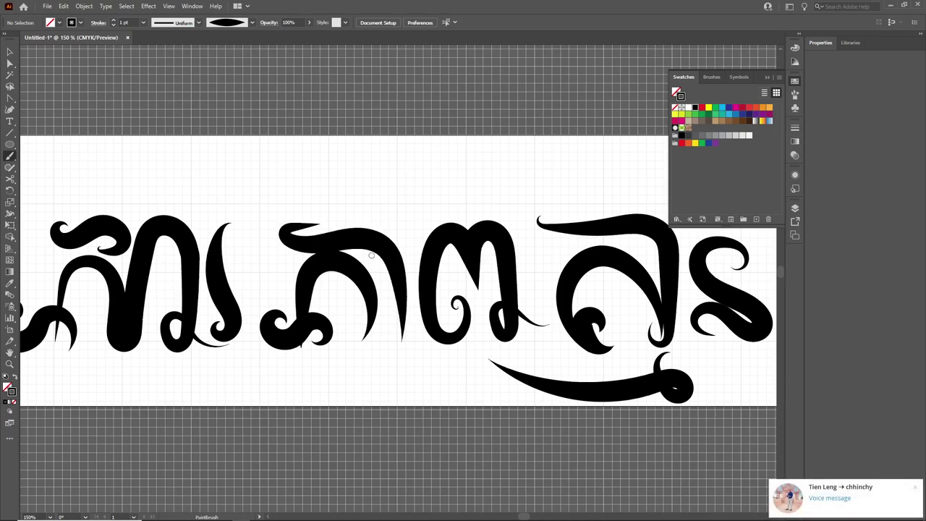
scroll(371, 254, up, 1)
key(v)
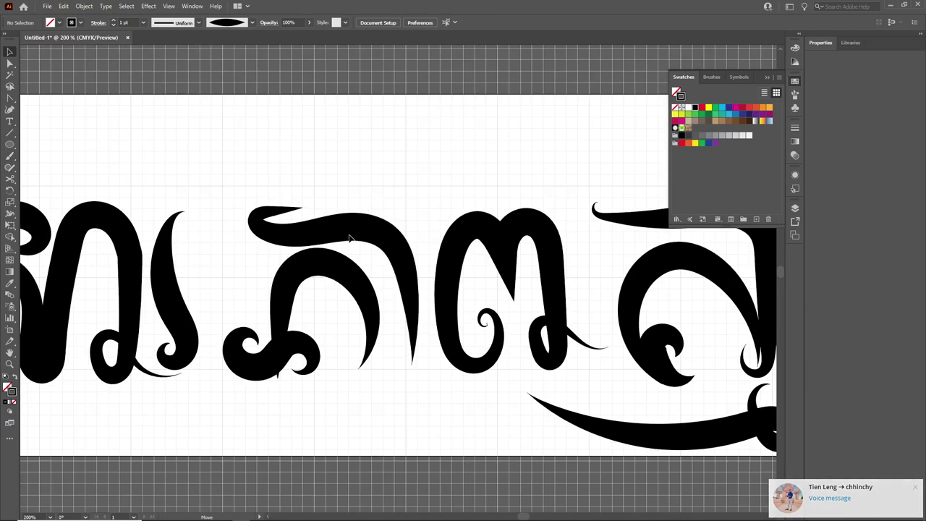
Delete the right letter's upper hook and shift its large arc up and left.
click(349, 237)
scroll(357, 236, down, 1)
drag(358, 236, 324, 223)
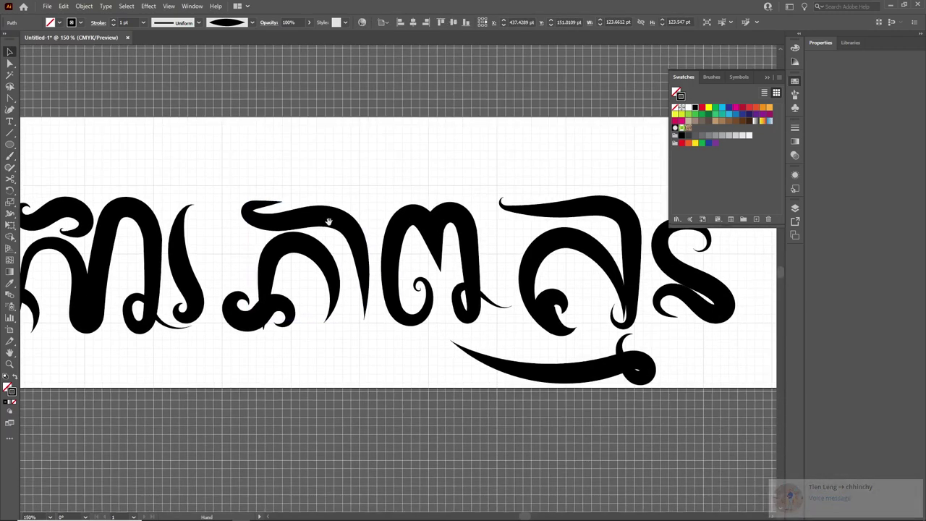
click(631, 253)
key(Delete)
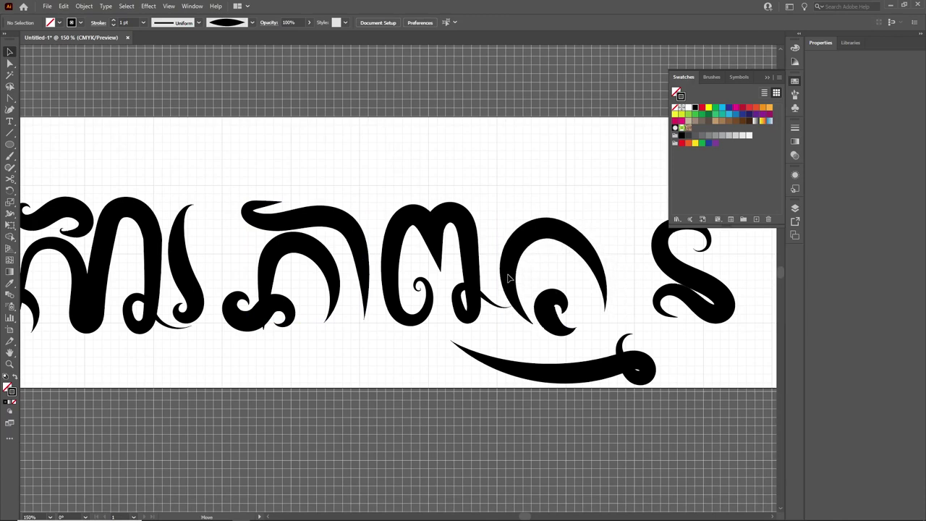
drag(526, 288, 507, 278)
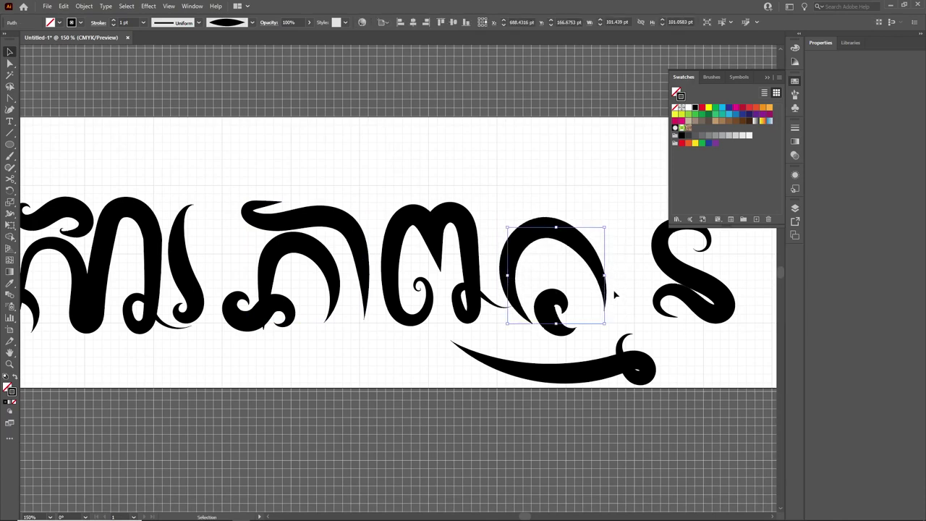
Nudge the arc's tail anchor down toward the underline and move the sweeping stroke left.
click(631, 309)
key(a)
click(600, 264)
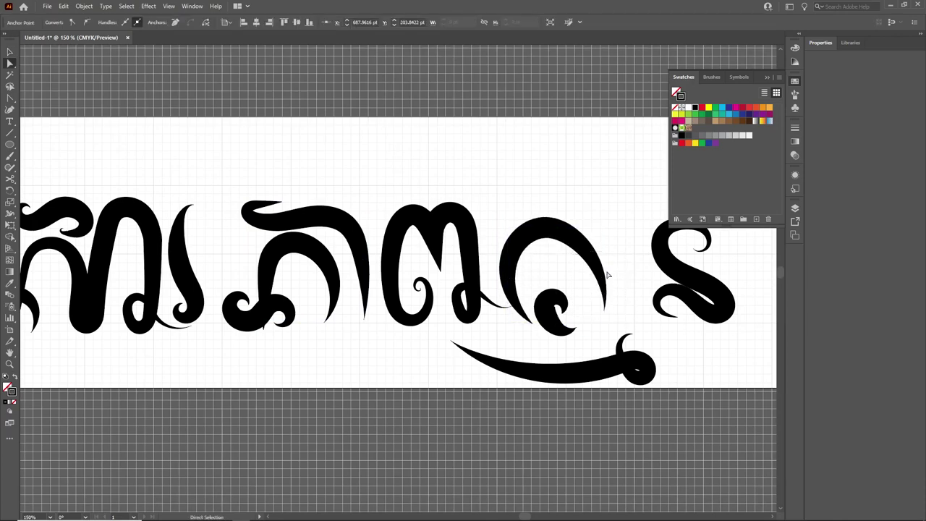
key(Left)
key(Left)
key(Left)
key(Left)
key(Left)
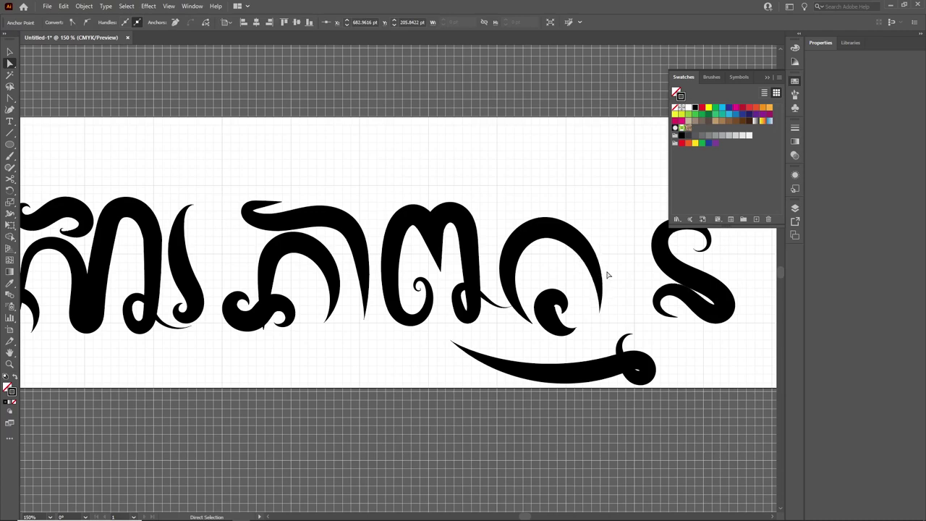
key(Down)
key(Down)
key(shift+Down)
key(shift+Down)
key(shift+Down)
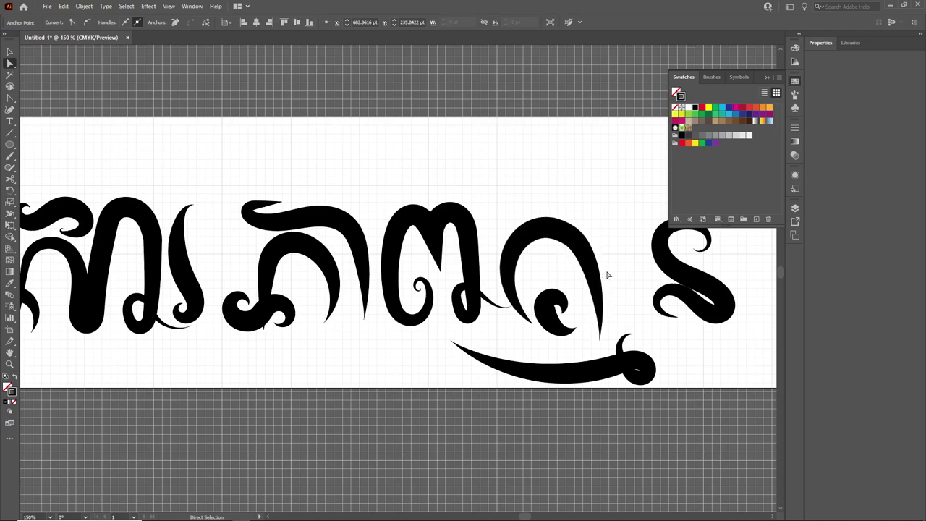
key(Up)
key(Up)
key(Up)
mouse_move(641, 375)
mouse_down()
mouse_move(614, 371)
mouse_move(611, 355)
mouse_up()
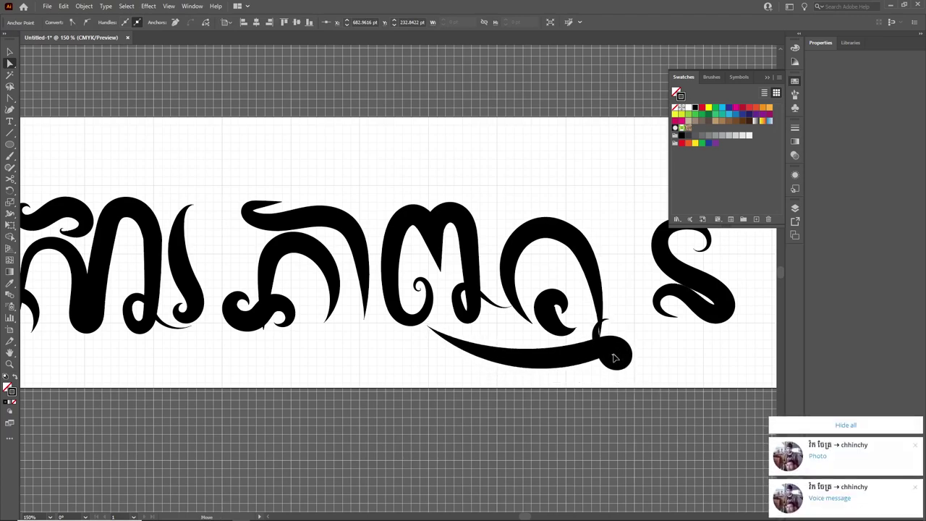
Copy the middle letter's arch stroke onto the right letter and raise it above.
click(314, 225)
key(v)
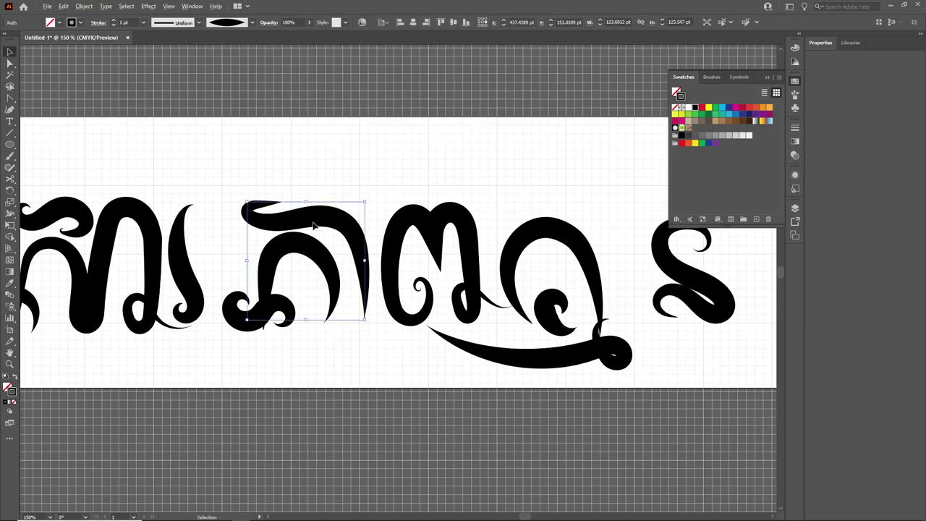
drag(314, 225, 566, 210)
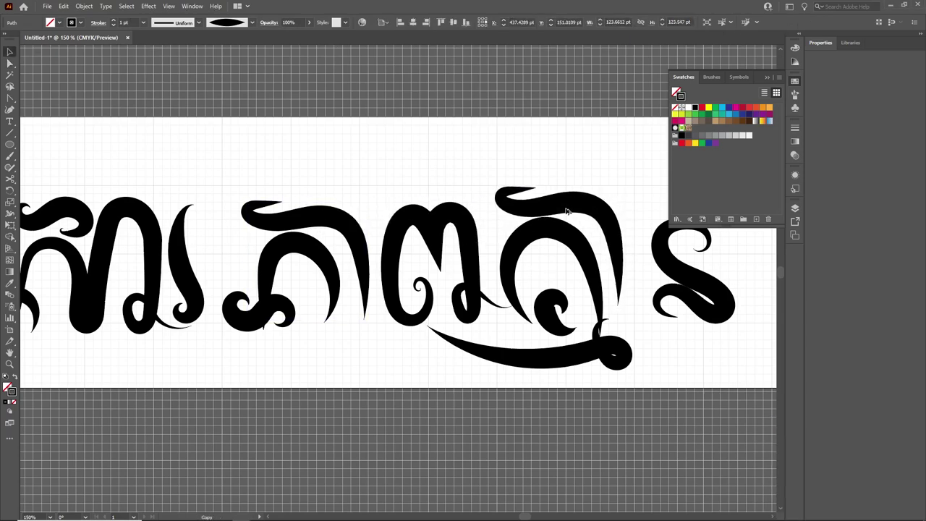
drag(567, 210, 566, 187)
Replace the right letter's old curl with a copied curl, rotated to fit inside.
click(591, 266)
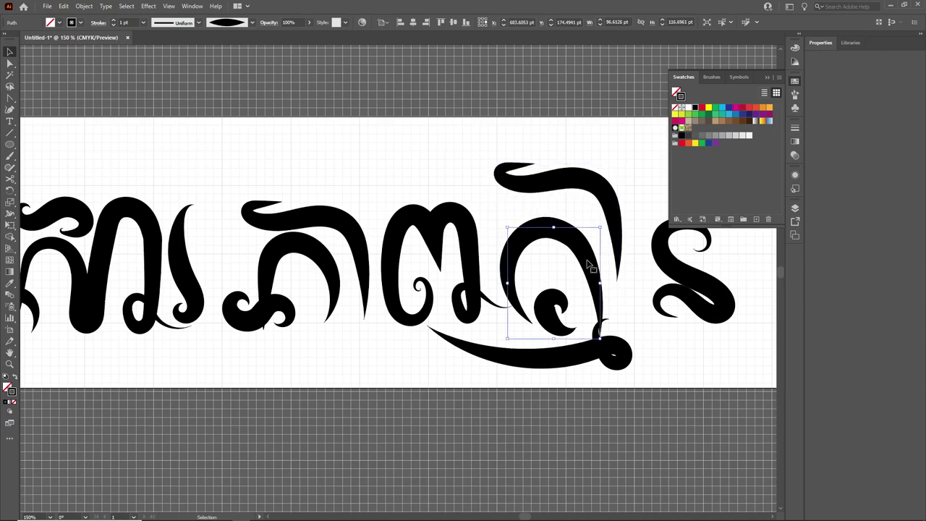
key(Delete)
drag(315, 255, 566, 250)
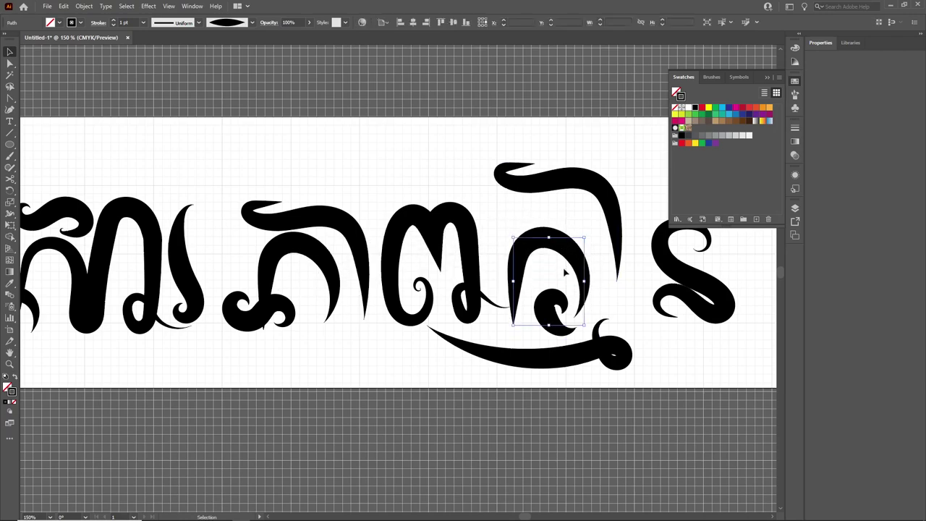
mouse_move(567, 250)
mouse_down()
mouse_move(533, 310)
mouse_move(555, 283)
mouse_move(521, 306)
mouse_up()
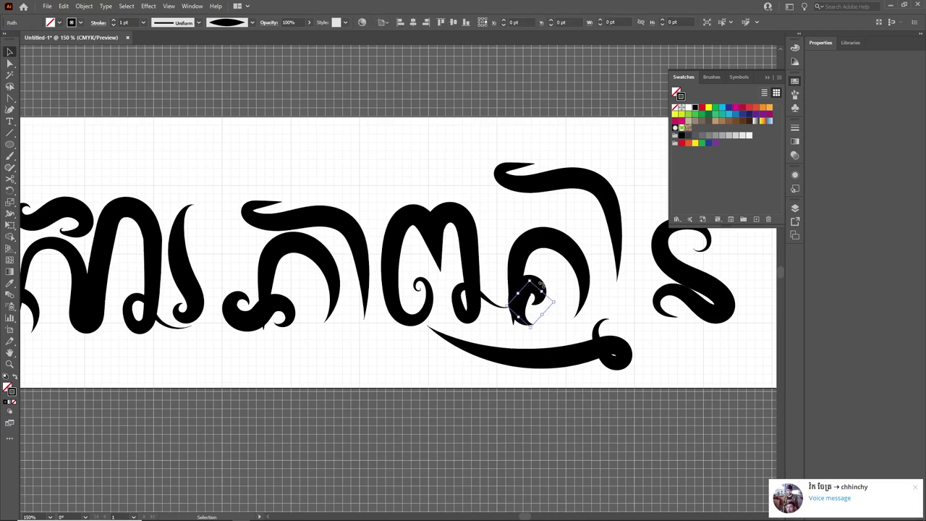
drag(547, 288, 524, 301)
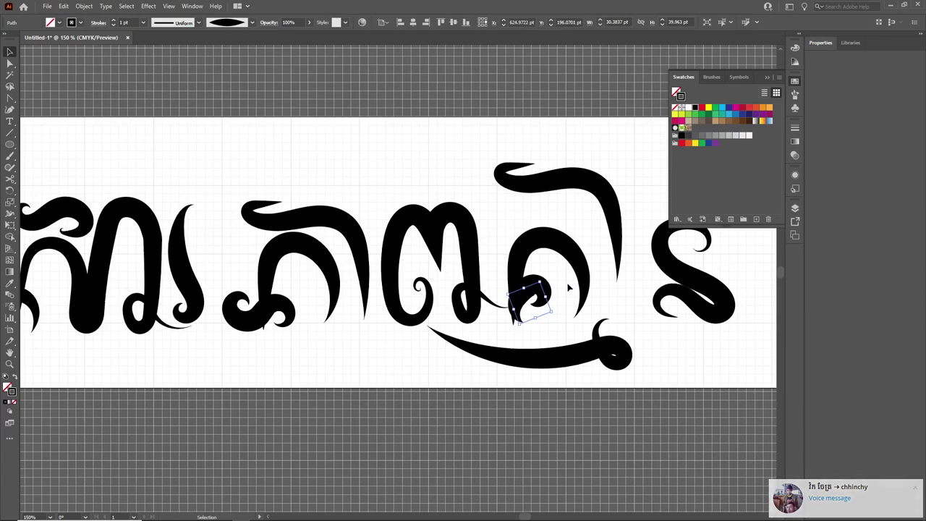
click(568, 288)
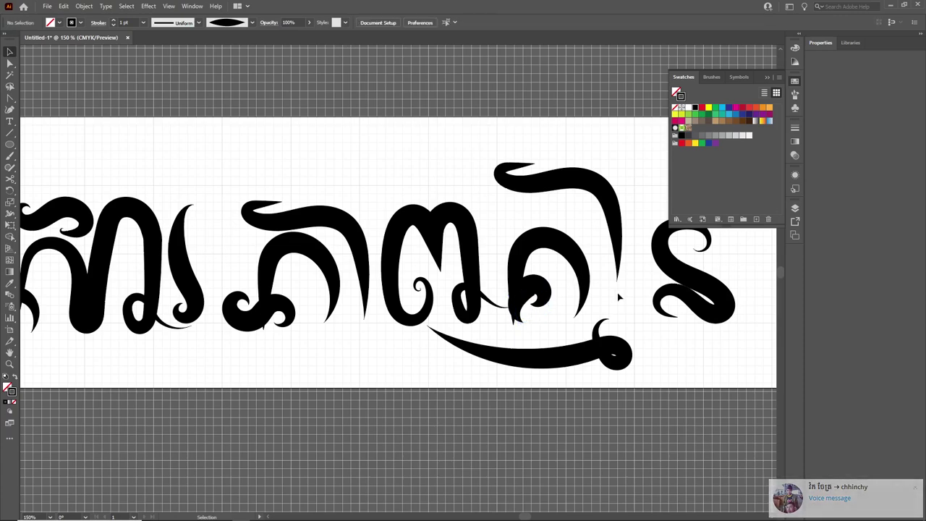
Pull the curl's tip anchor left so it meets the letter's stem.
click(533, 302)
scroll(527, 345, up, 1)
scroll(527, 344, up, 2)
scroll(518, 320, up, 3)
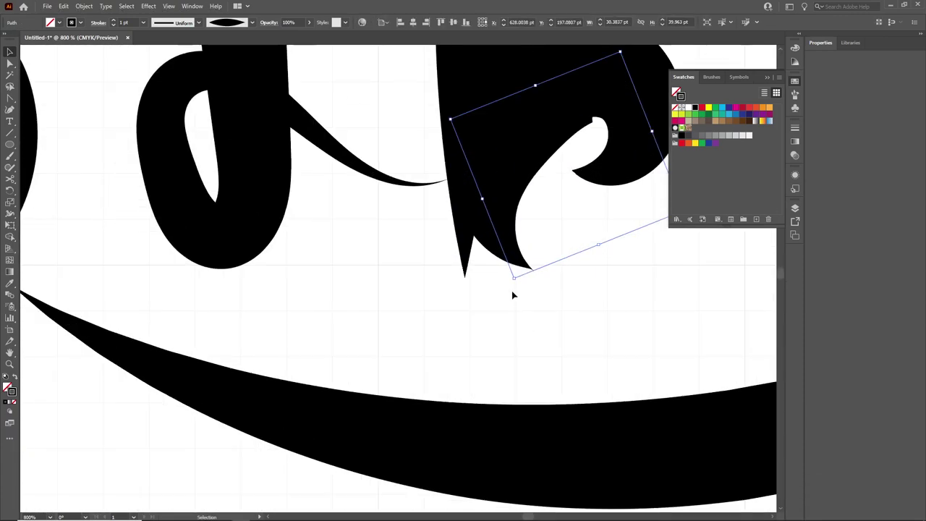
key(a)
click(533, 275)
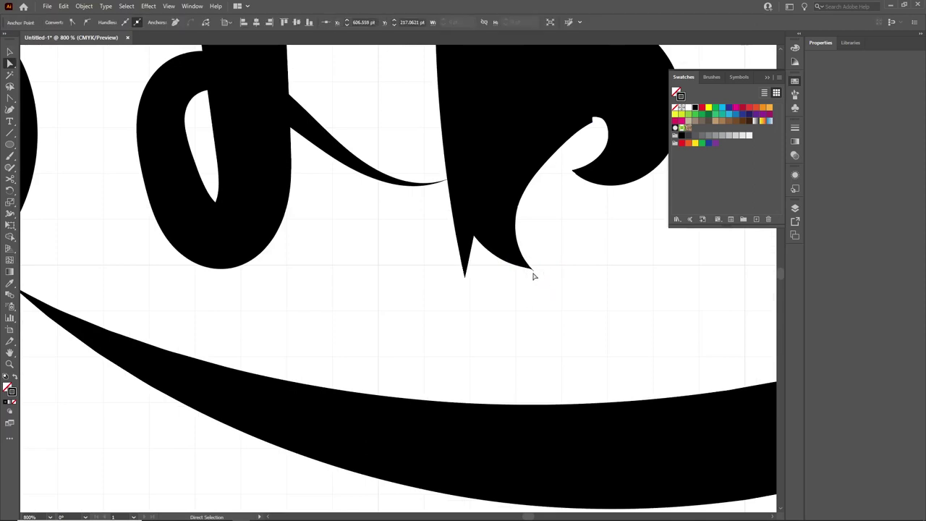
drag(533, 275, 471, 275)
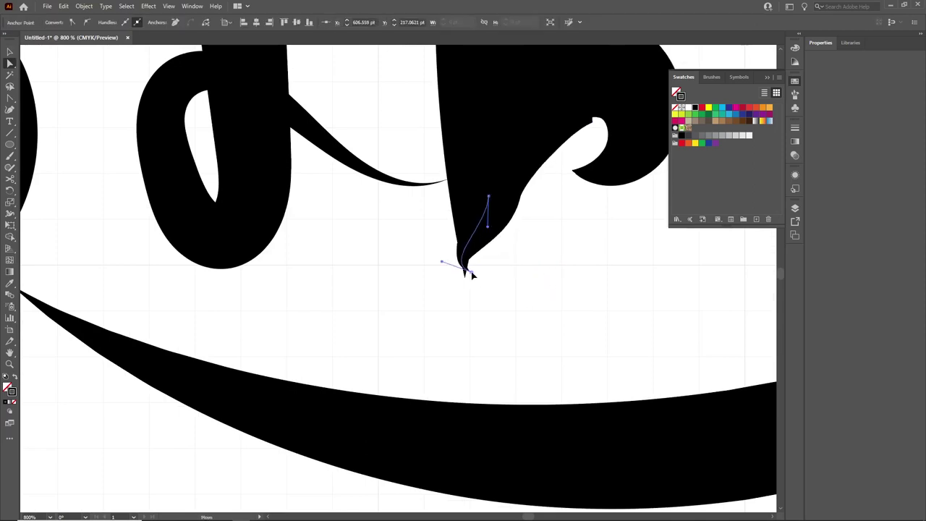
click(448, 272)
click(463, 272)
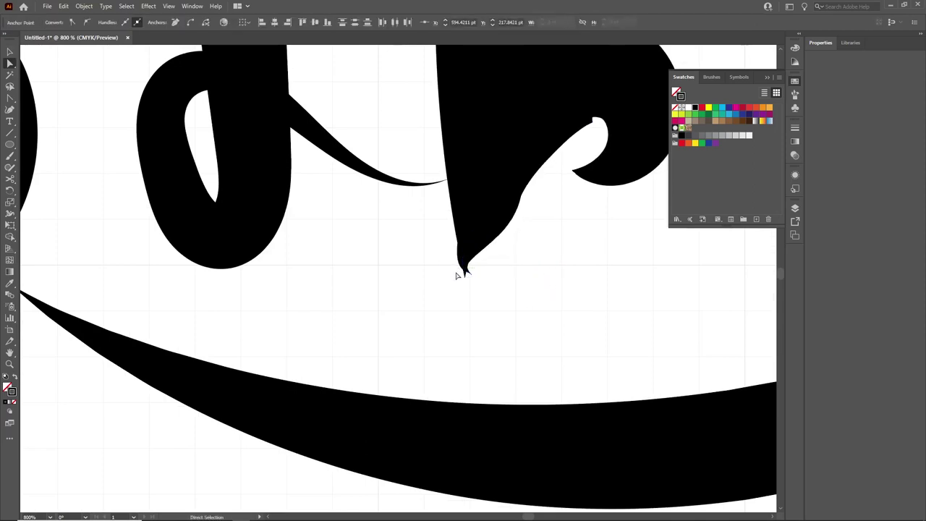
drag(471, 275, 478, 278)
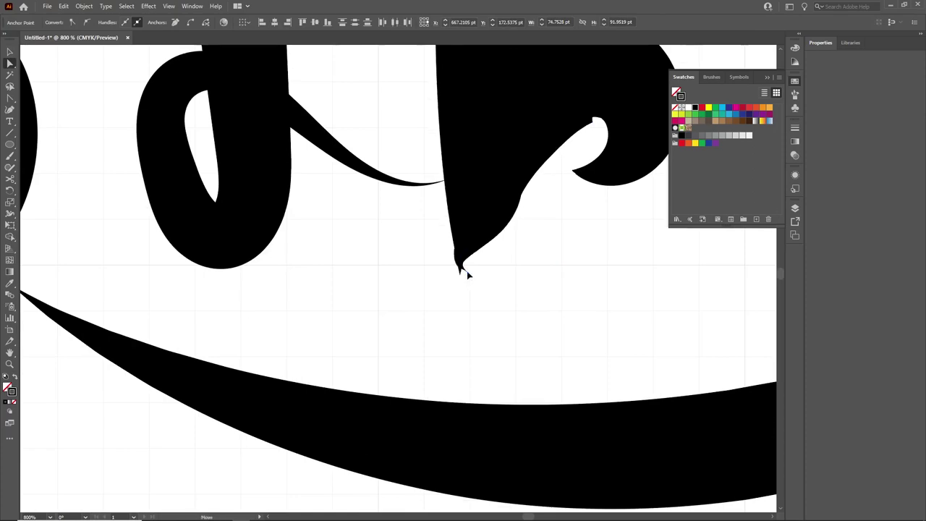
Drag the top hook's anchor down about 45 px onto the letter's body.
key(ctrl+minus)
key(ctrl+minus)
key(ctrl+minus)
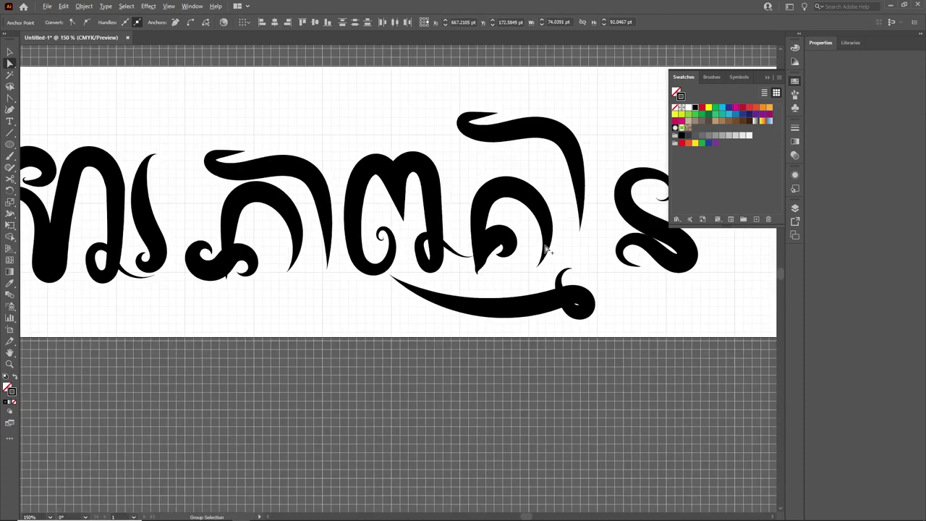
click(543, 259)
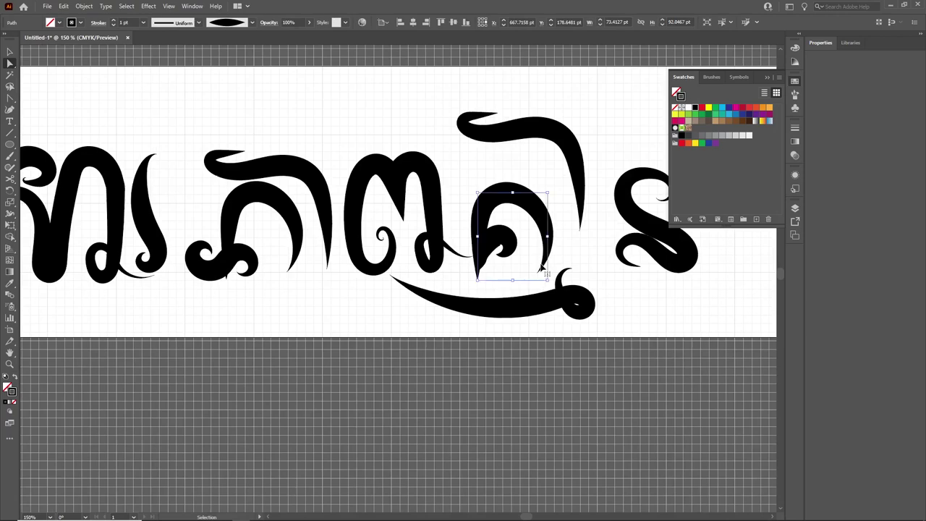
click(557, 137)
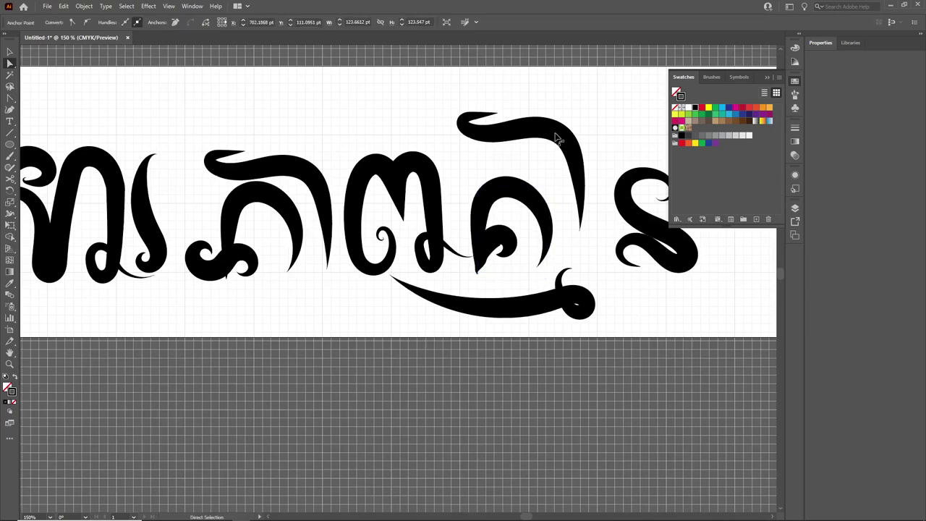
drag(556, 137, 554, 170)
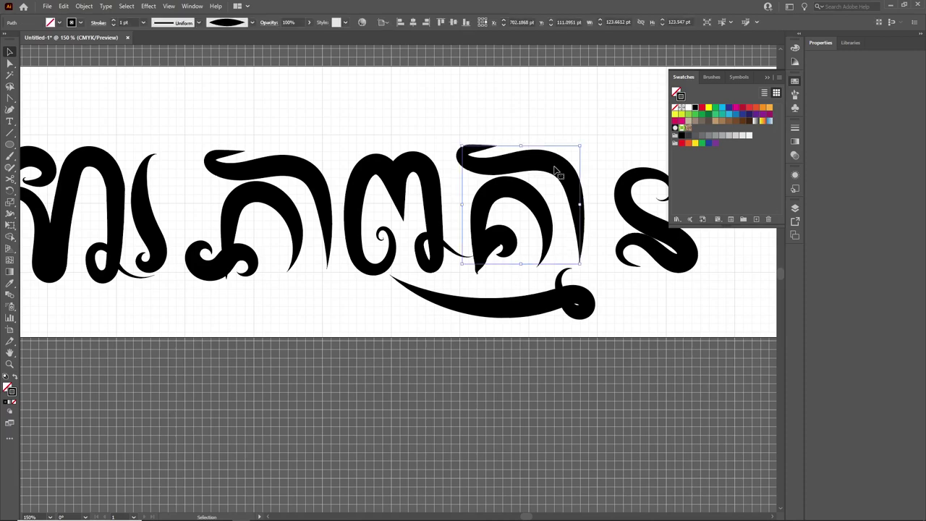
Nudge the last letter slightly left and down.
scroll(554, 170, down, 1)
drag(600, 196, 599, 198)
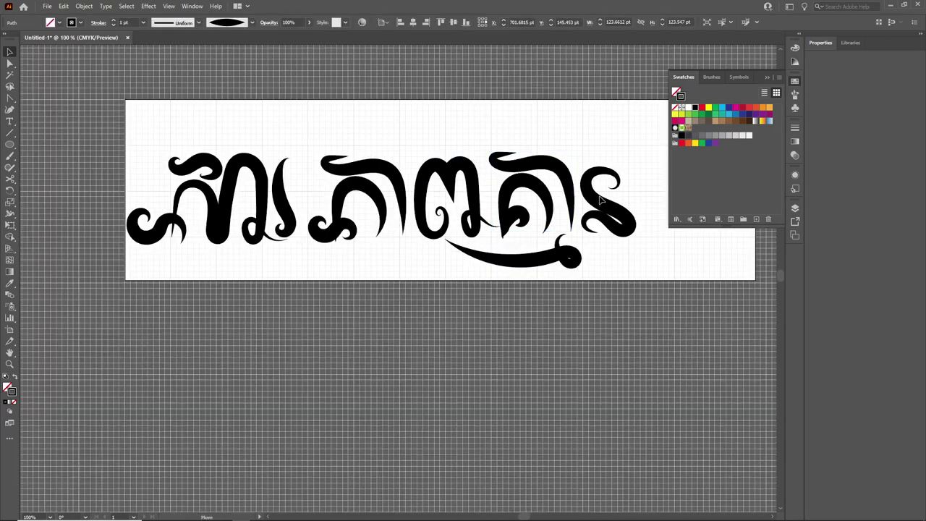
scroll(579, 199, down, 1)
scroll(434, 188, right, 2)
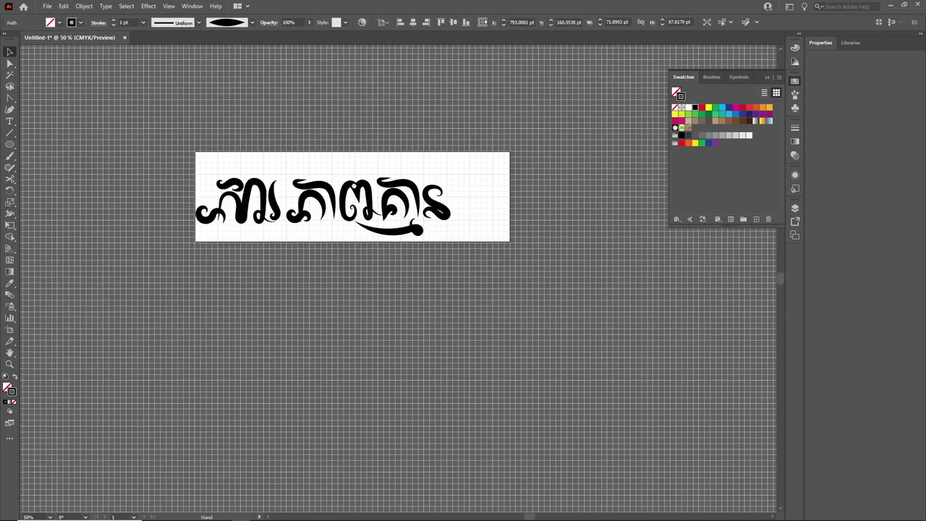
scroll(304, 174, up, 1)
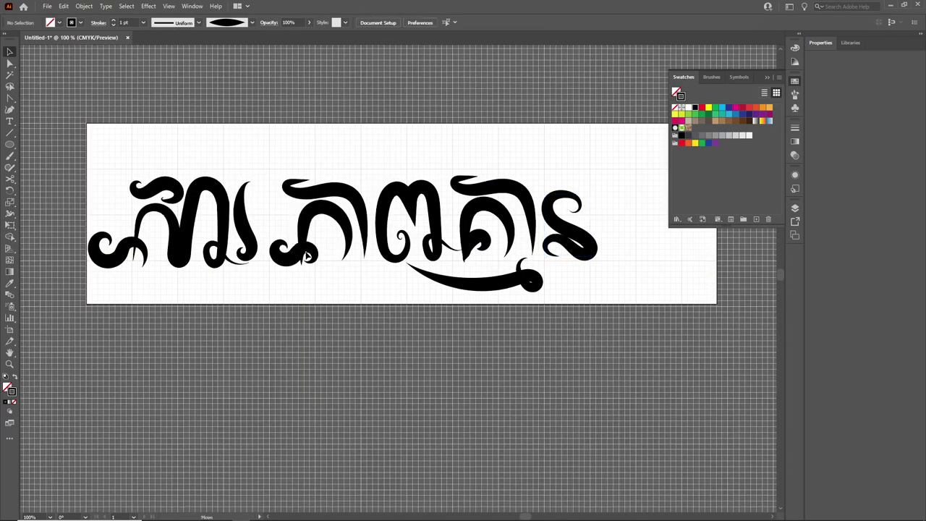
Shift the small swirl at the second letter's bottom slightly to the right.
click(303, 255)
click(288, 259)
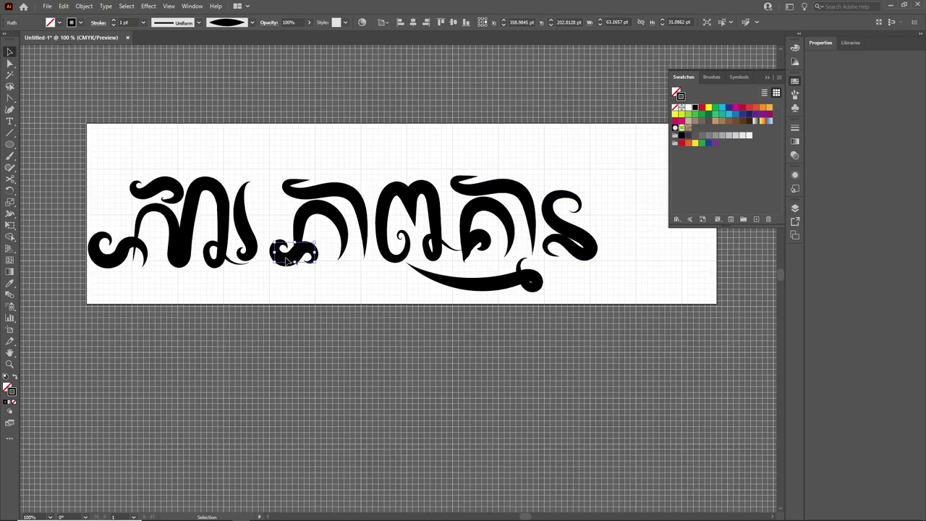
drag(286, 260, 291, 261)
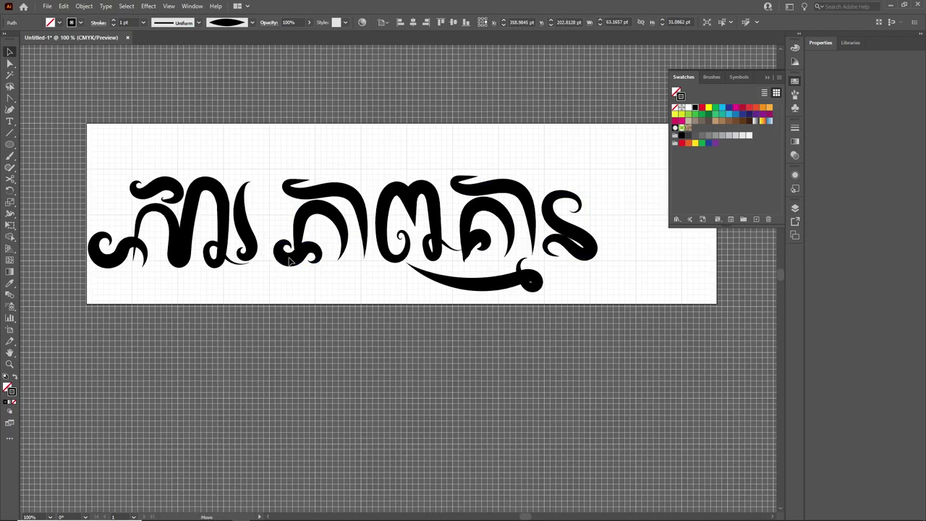
Marquee-select the right-hand letters and move them left to close the gap.
click(370, 283)
drag(268, 152, 612, 316)
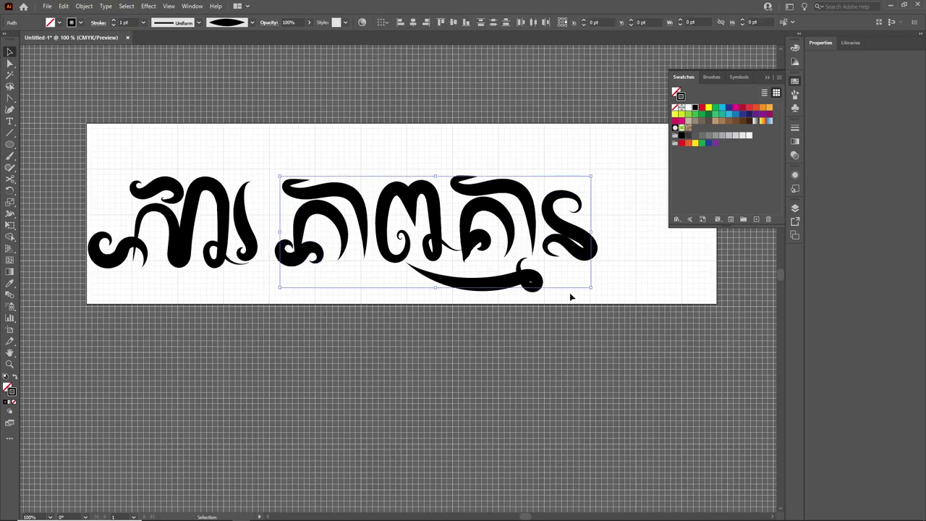
drag(531, 284, 517, 286)
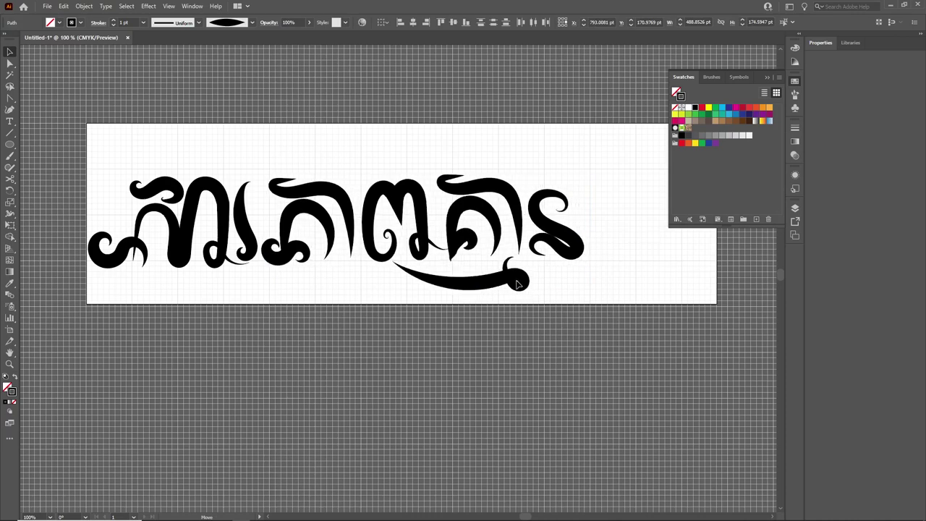
click(559, 245)
scroll(558, 245, right, 5)
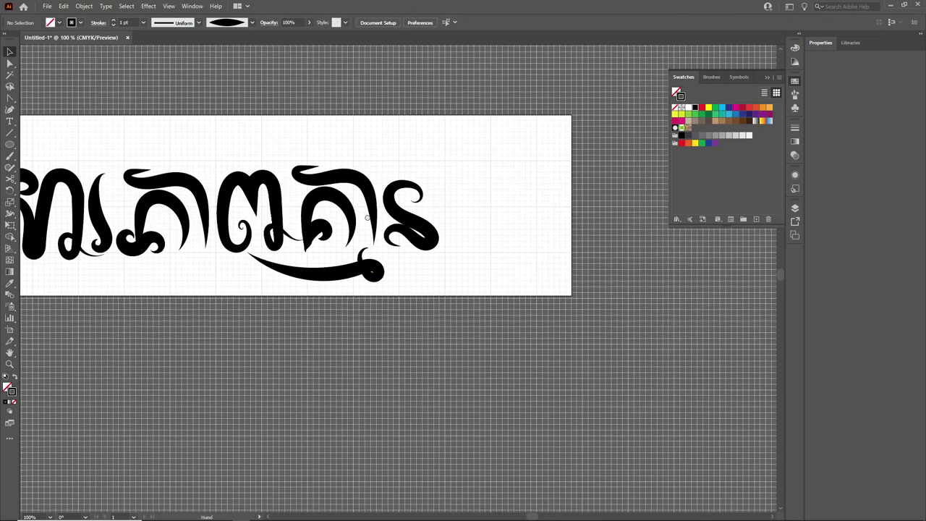
scroll(471, 215, up, 2)
mouse_move(470, 215)
mouse_down()
mouse_move(248, 213)
mouse_move(381, 223)
mouse_up()
scroll(241, 230, down, 2)
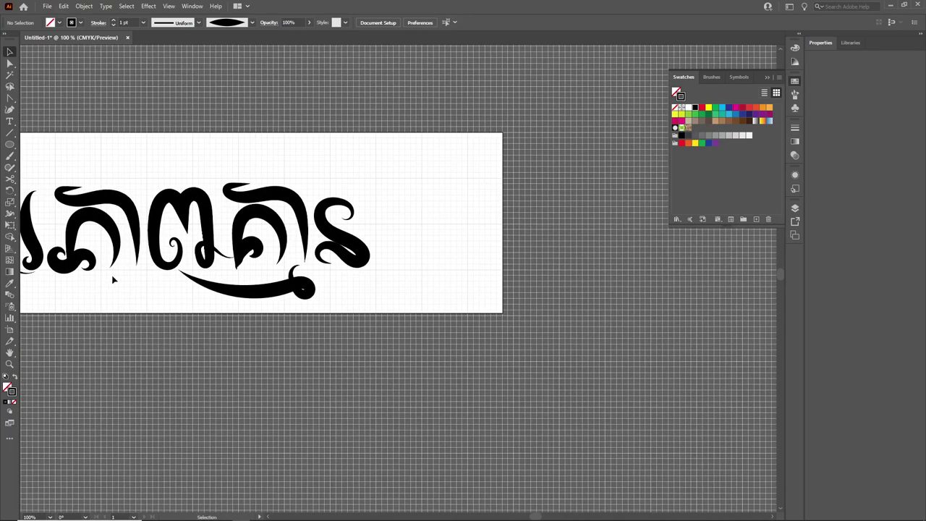
scroll(397, 258, up, 1)
scroll(397, 258, down, 1)
scroll(397, 258, up, 1)
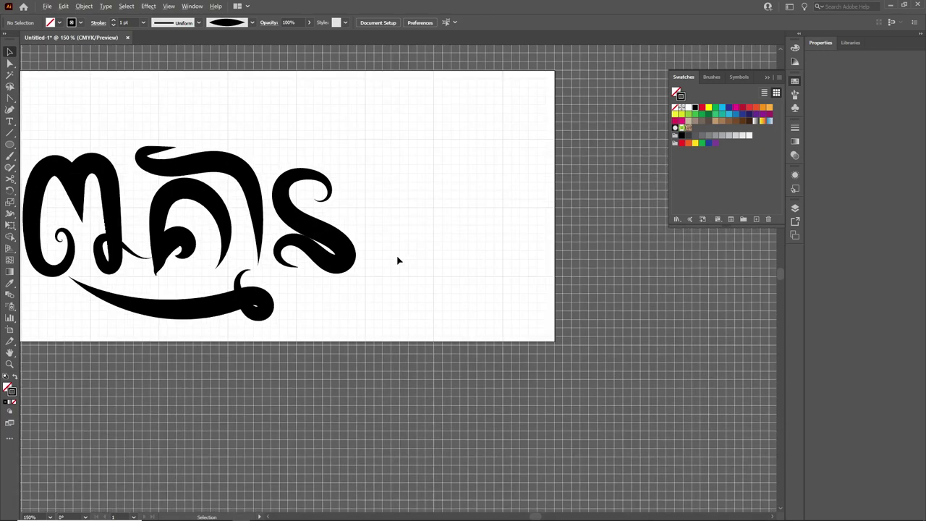
Try several Paintbrush curl strokes right of the word, undoing each one.
key(b)
mouse_move(409, 273)
mouse_down()
mouse_move(383, 268)
mouse_move(391, 239)
mouse_up()
key(ctrl+z)
key(ctrl+z)
drag(392, 272, 382, 257)
key(ctrl+z)
drag(428, 258, 473, 259)
key(ctrl+z)
key(ctrl+z)
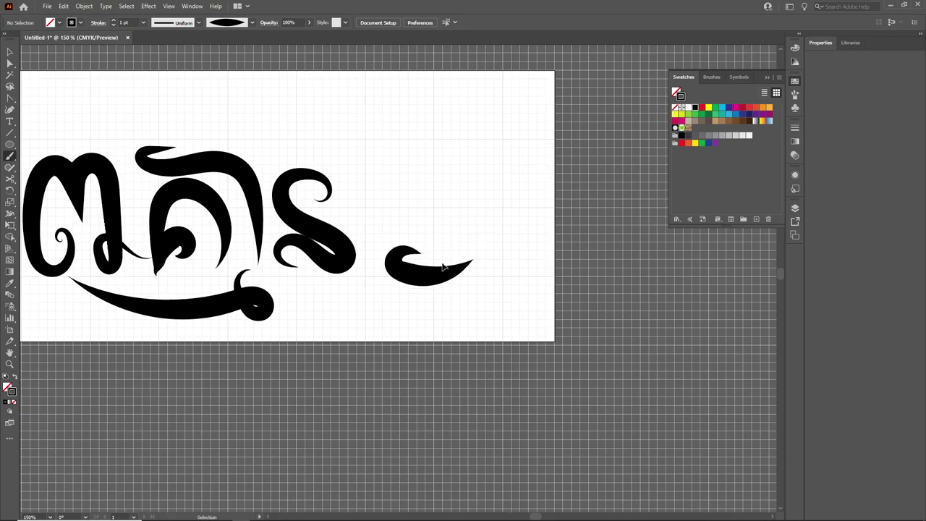
key(ctrl+z)
mouse_move(359, 233)
mouse_down()
mouse_move(452, 257)
mouse_move(414, 258)
mouse_up()
key(ctrl+z)
key(ctrl+z)
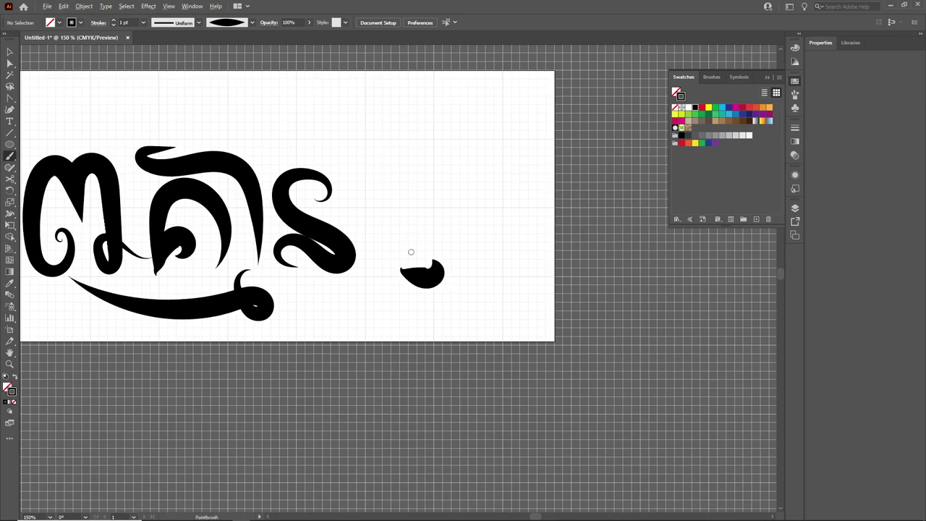
right_click(212, 217)
click(227, 250)
Copy an arch glyph to the right and rotate a small blob onto its foot.
key(v)
drag(226, 239, 463, 245)
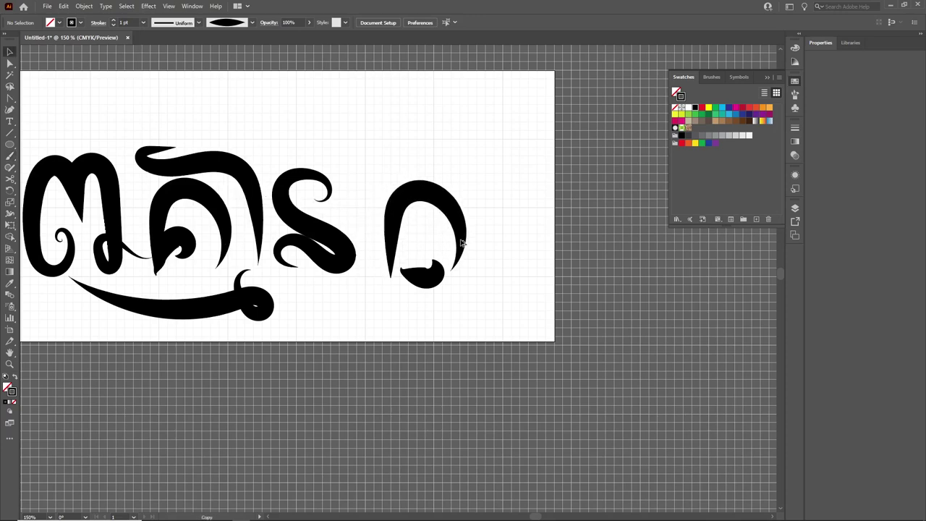
click(461, 243)
click(433, 275)
mouse_move(425, 278)
mouse_down()
mouse_move(400, 263)
mouse_move(396, 289)
mouse_up()
alt+scroll(398, 266, up, 3)
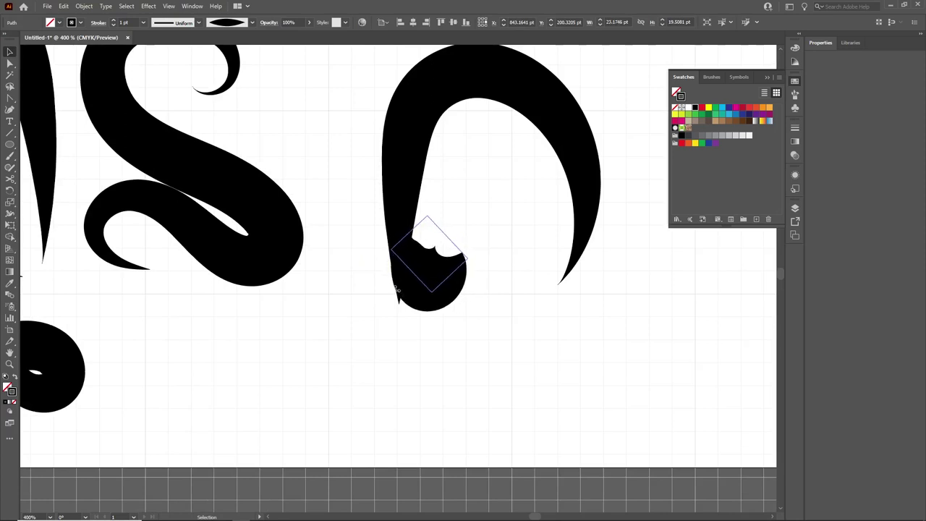
drag(396, 289, 414, 279)
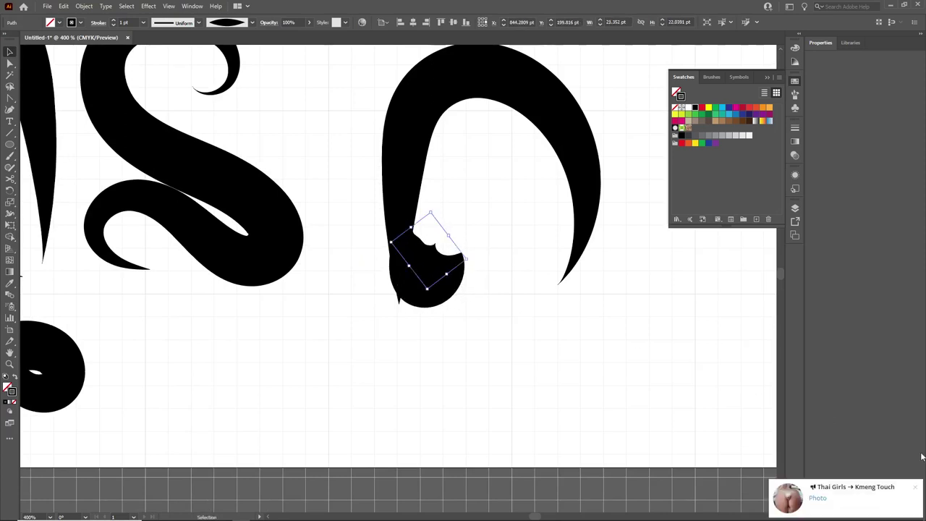
scroll(517, 311, down, 2)
Try a copied top hook on the new letter, delete it, and select the arch letter.
click(510, 300)
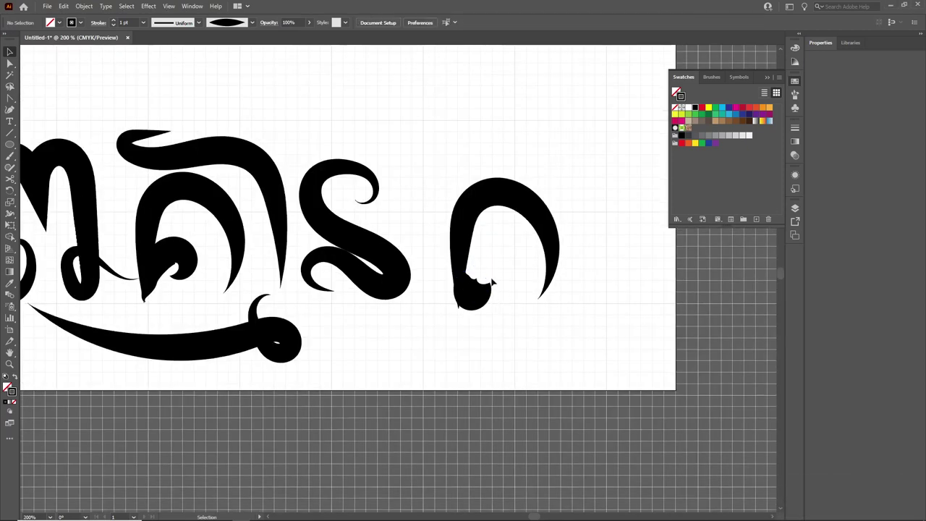
drag(486, 276, 377, 290)
scroll(381, 289, down, 1)
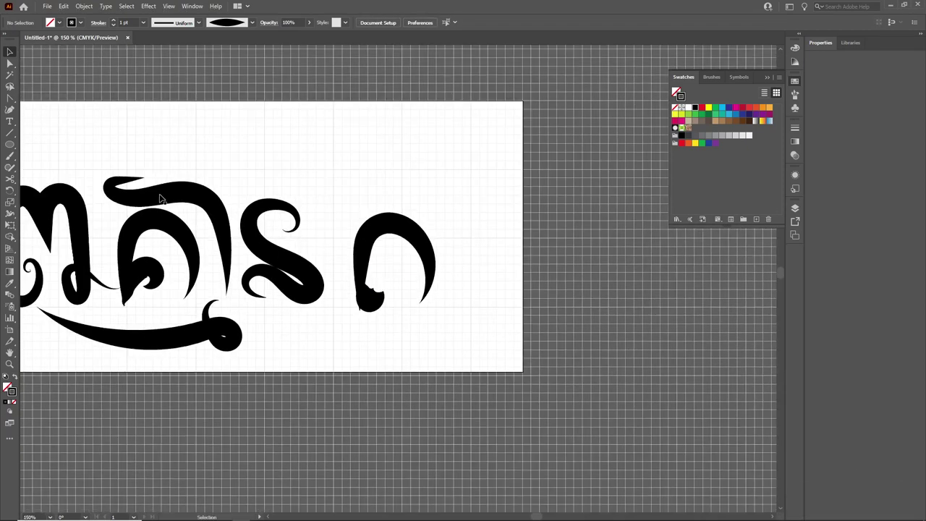
alt+drag(160, 198, 393, 205)
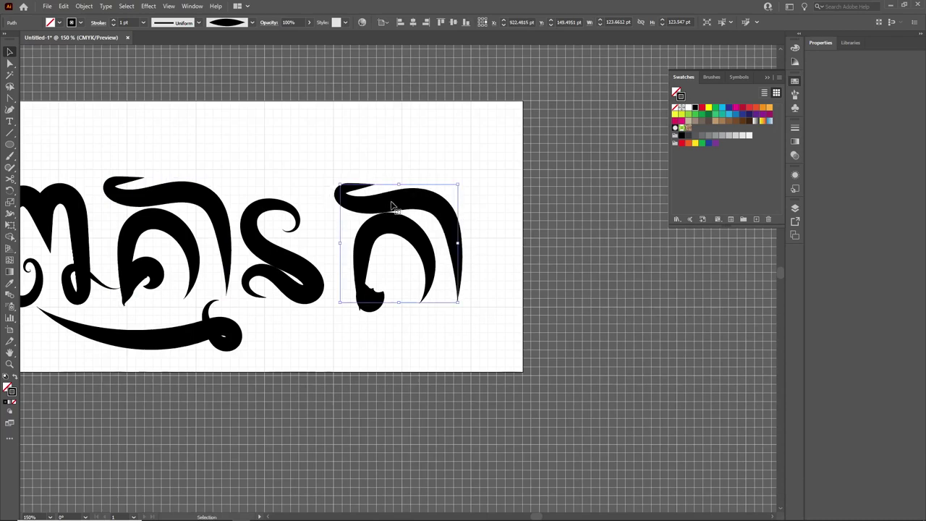
key(Delete)
alt+scroll(394, 235, up, 1)
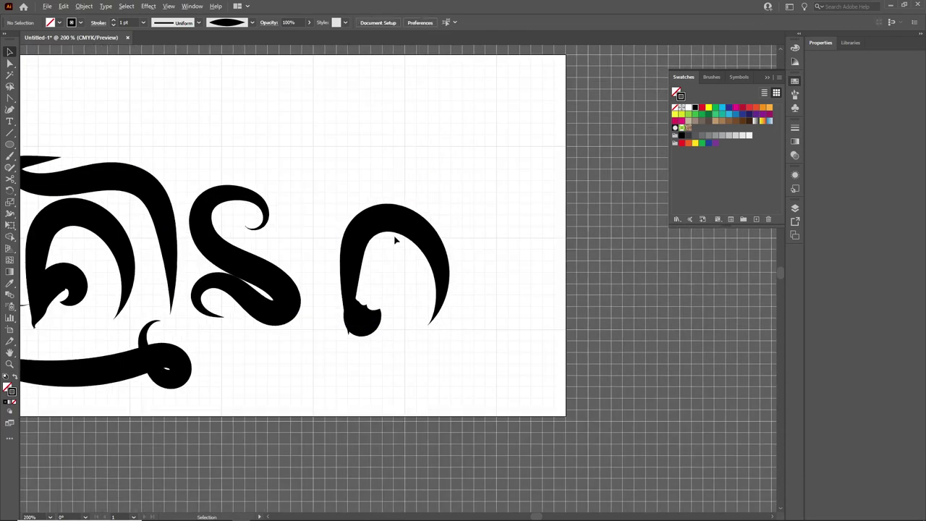
click(444, 280)
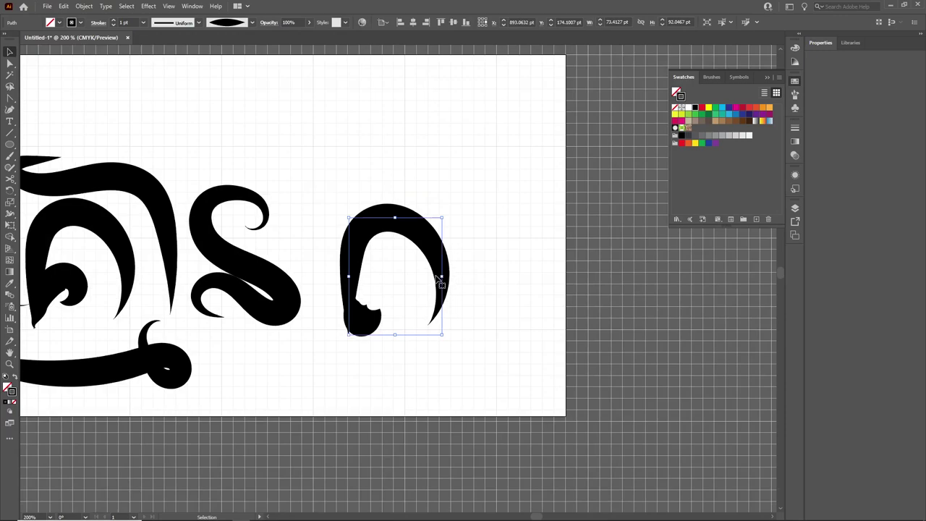
Delete the new arch letter and its leftover blob.
key(Delete)
click(366, 313)
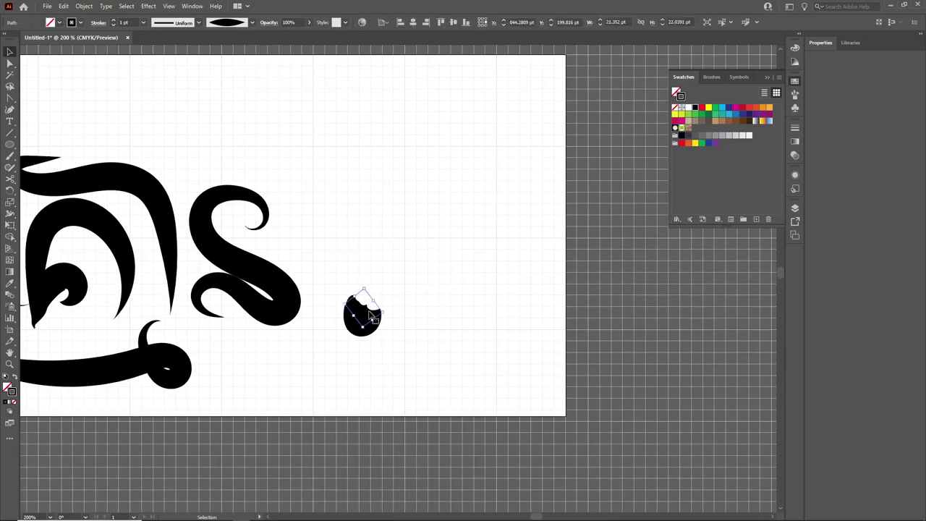
key(Delete)
Lower the small stroke atop the first letter onto its body.
alt+scroll(369, 316, down, 2)
scroll(362, 289, left, 2)
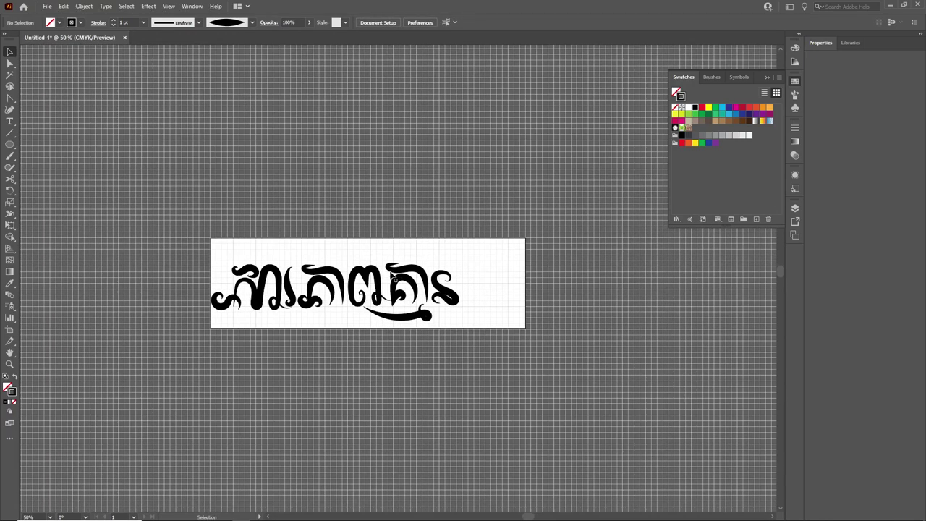
alt+scroll(387, 274, up, 1)
alt+scroll(217, 260, down, 2)
scroll(246, 249, right, 1)
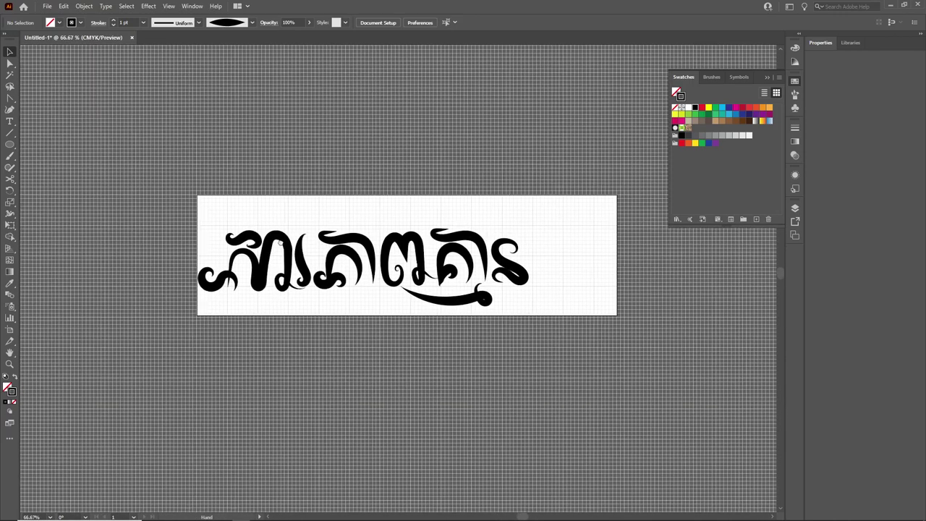
alt+scroll(268, 238, up, 1)
click(233, 235)
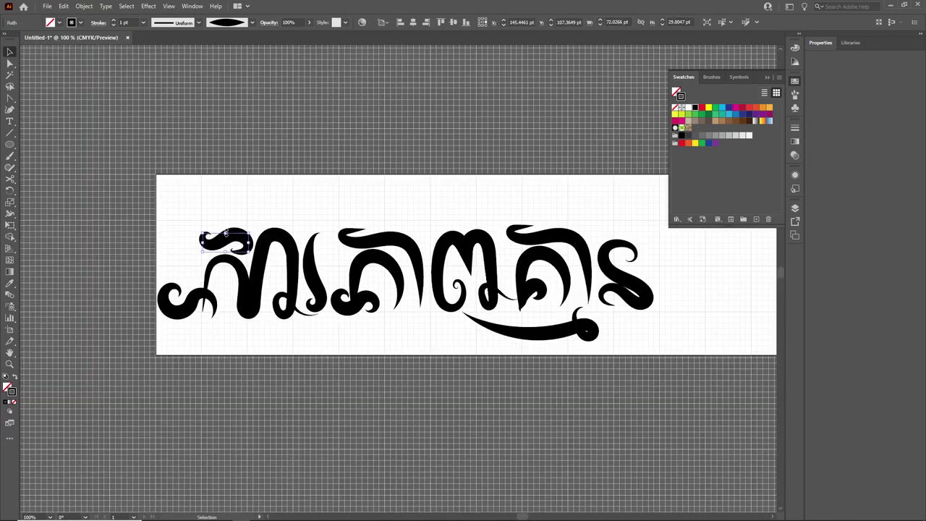
drag(224, 233, 224, 236)
click(290, 207)
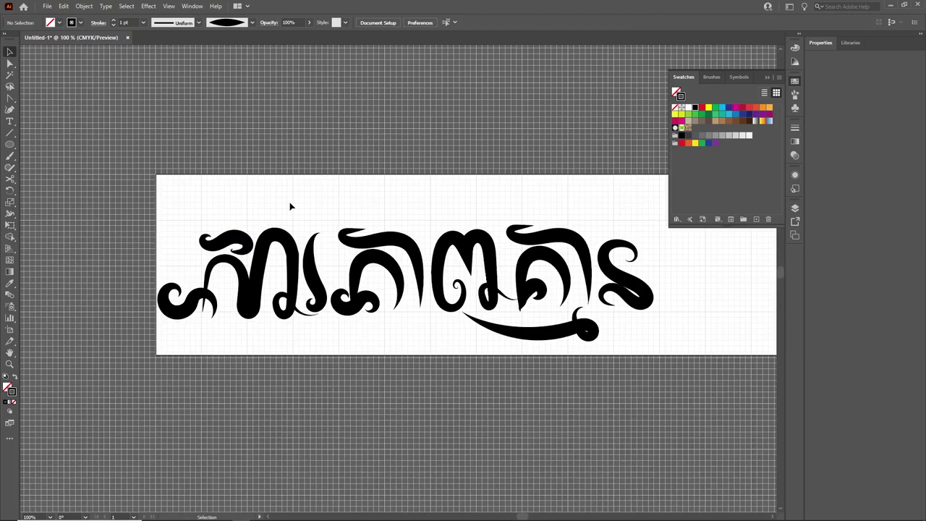